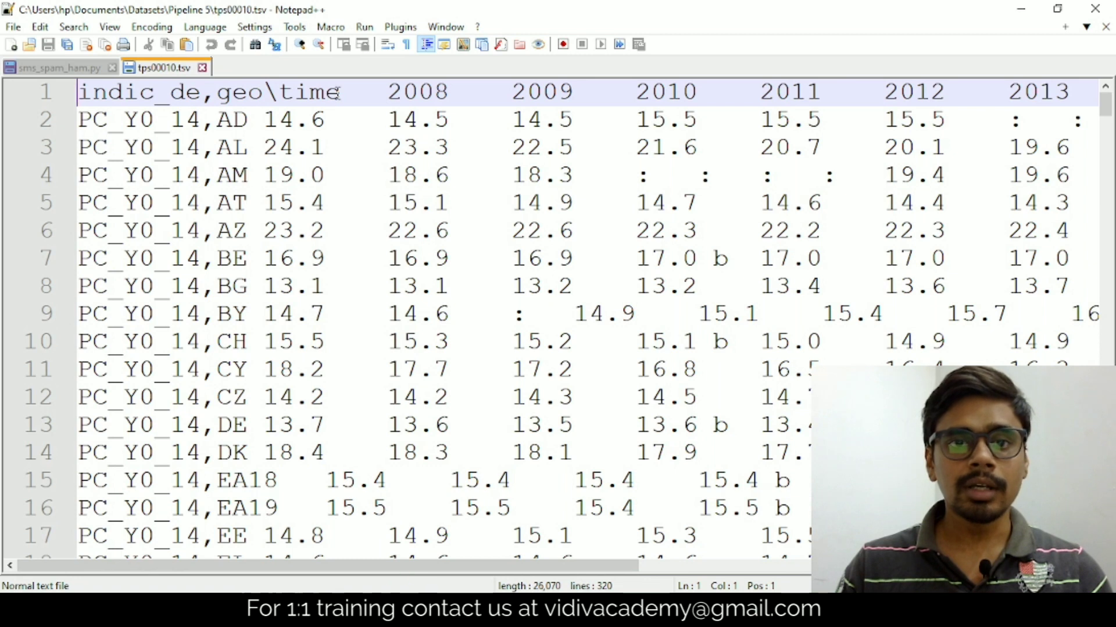
Inspect the gaps between the year columns and the full row width of tps00010.tsv, and close the text editor
{"action": "left_click_drag", "start_coordinate": [339, 93], "coordinate": [376, 91]}
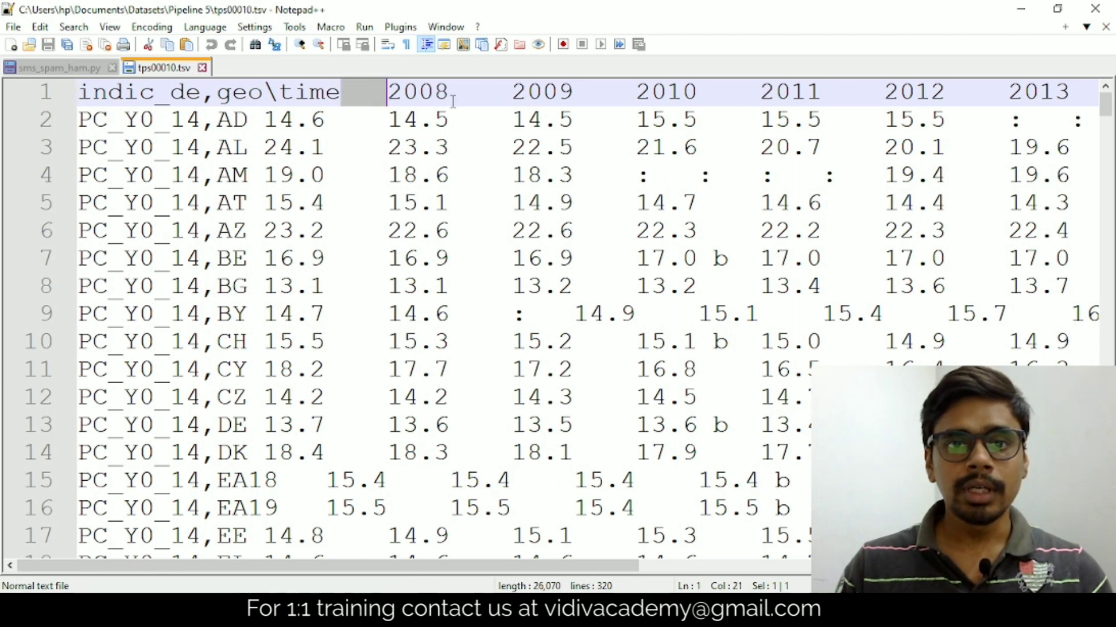
{"action": "left_click_drag", "start_coordinate": [449, 99], "coordinate": [759, 94]}
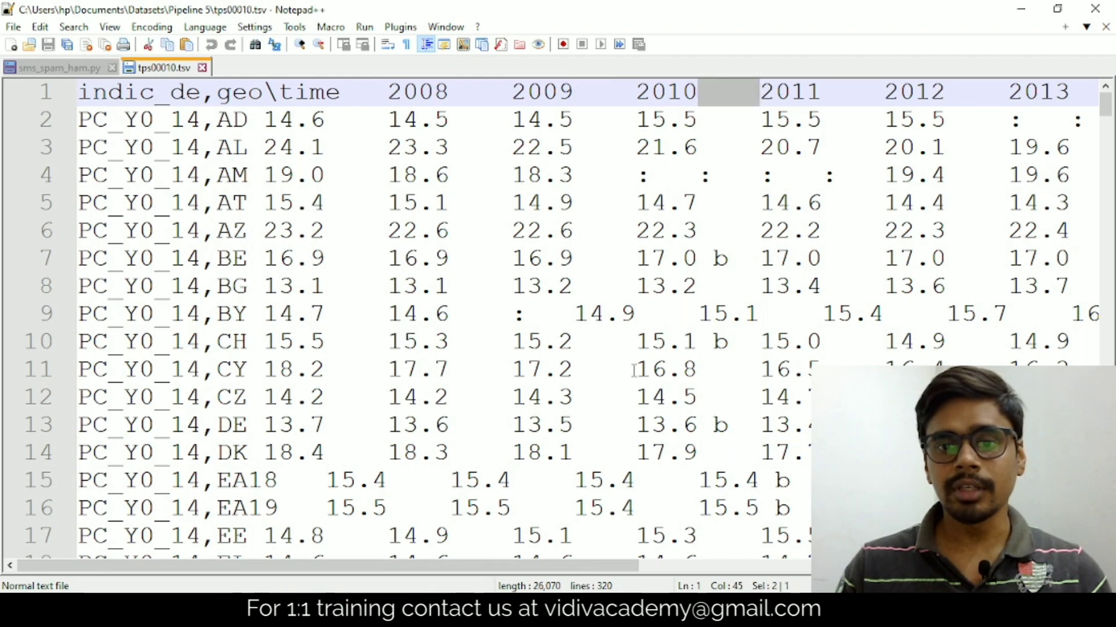
{"action": "mouse_move", "coordinate": [507, 565]}
{"action": "left_mouse_down"}
{"action": "mouse_move", "coordinate": [925, 565]}
{"action": "mouse_move", "coordinate": [537, 572]}
{"action": "left_mouse_up"}
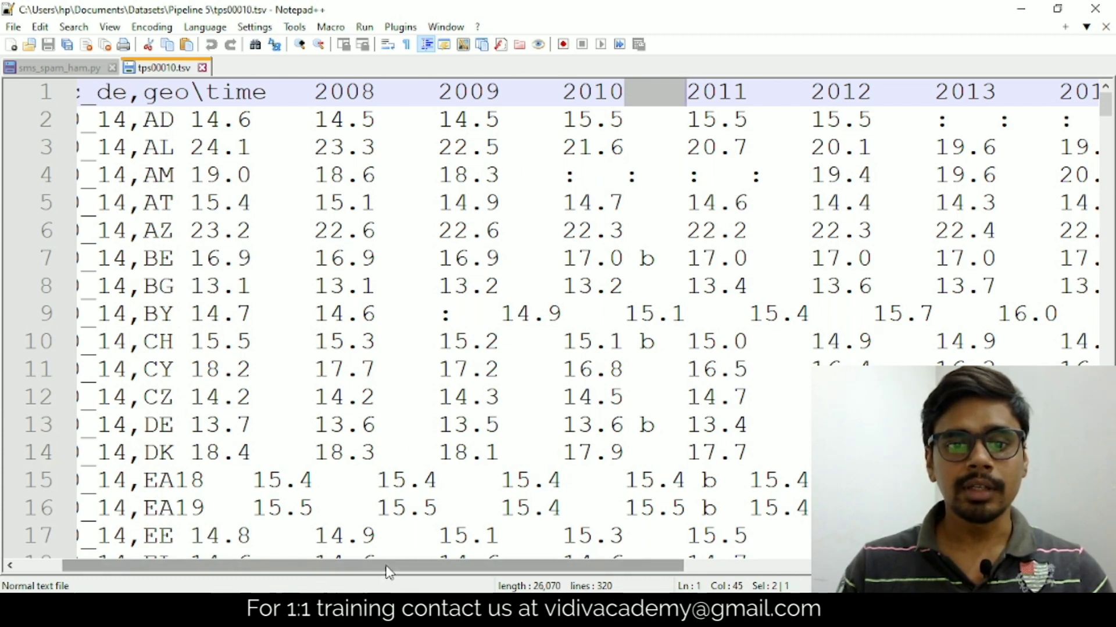
{"action": "left_click_drag", "start_coordinate": [391, 567], "coordinate": [344, 572]}
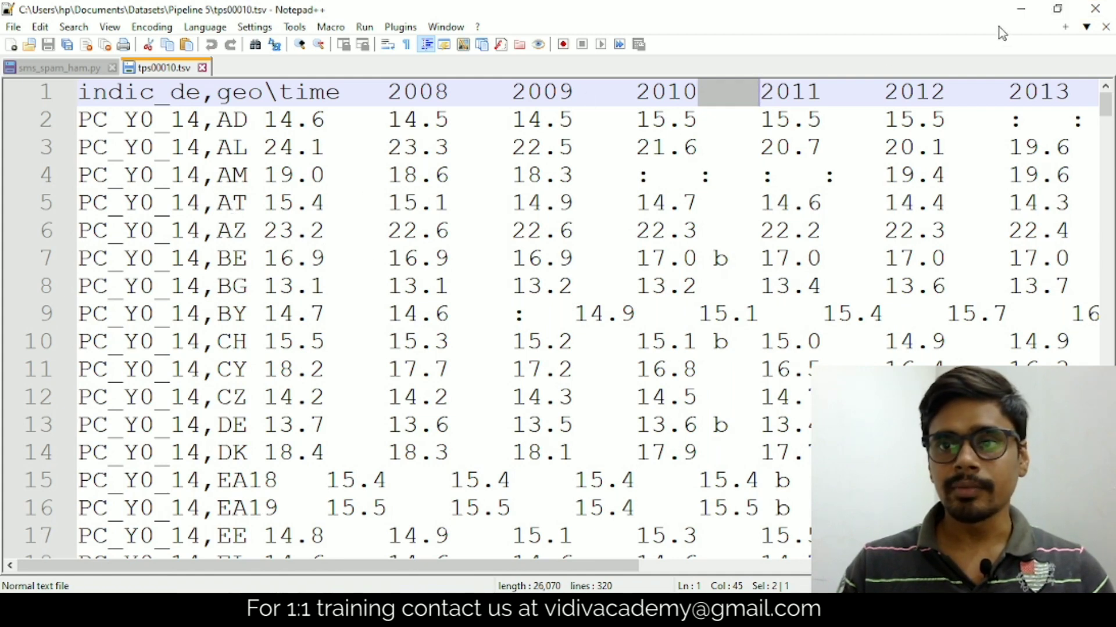
{"action": "left_click", "coordinate": [1095, 8]}
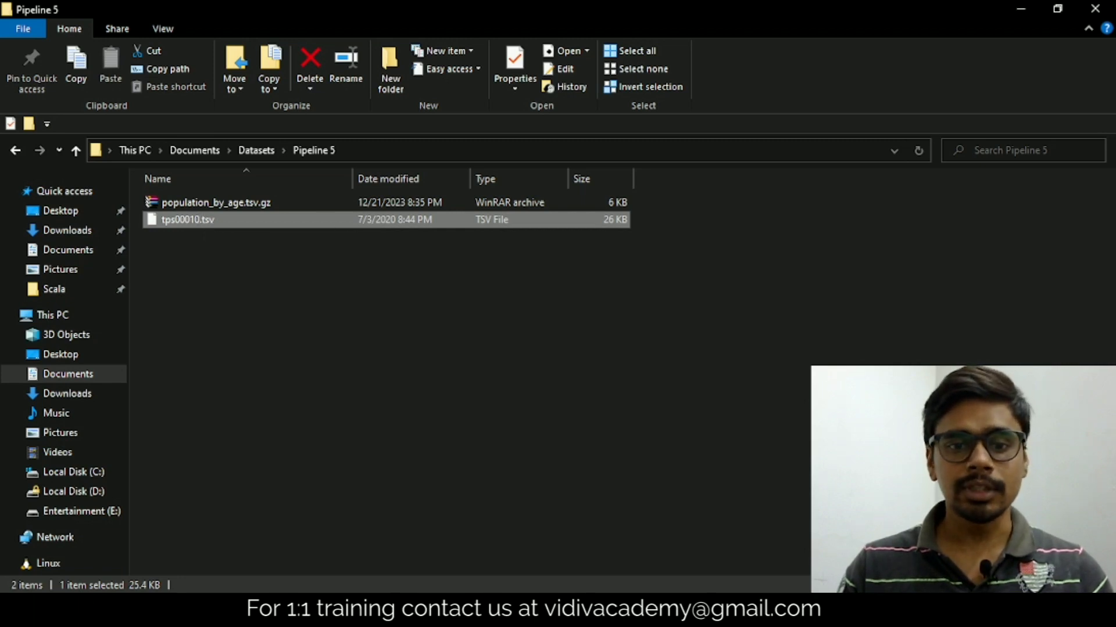
Switch to the browser, check the raw-files container, and create a new pipeline in the vishwa-adf data factory
{"action": "key", "text": "alt+Tab"}
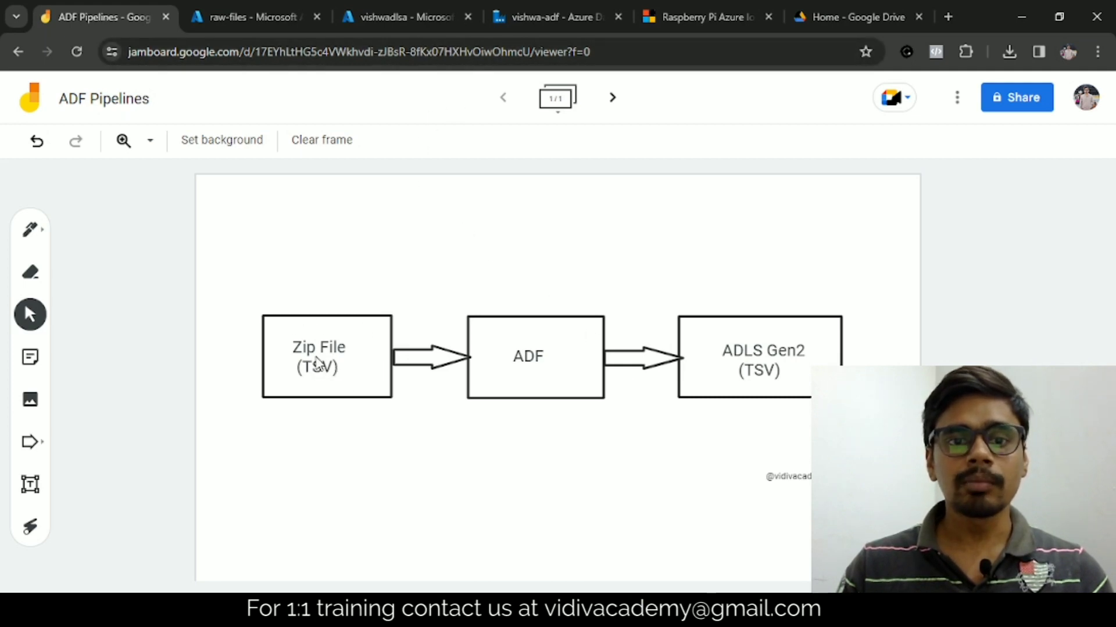
{"action": "left_click", "coordinate": [255, 14]}
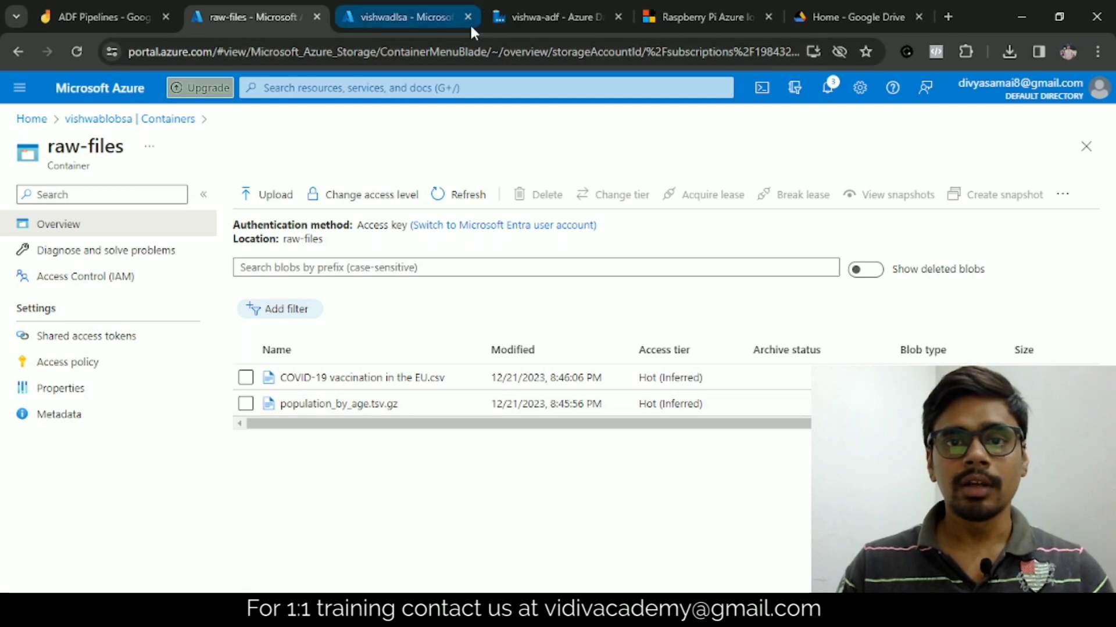
{"action": "left_click", "coordinate": [503, 23]}
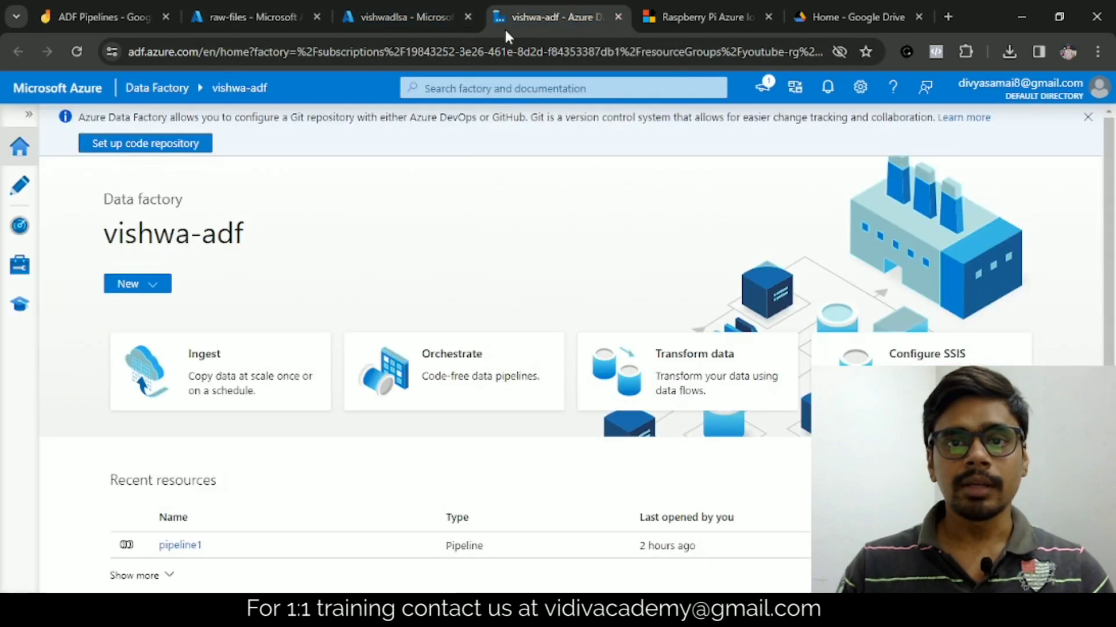
{"action": "left_click", "coordinate": [21, 186]}
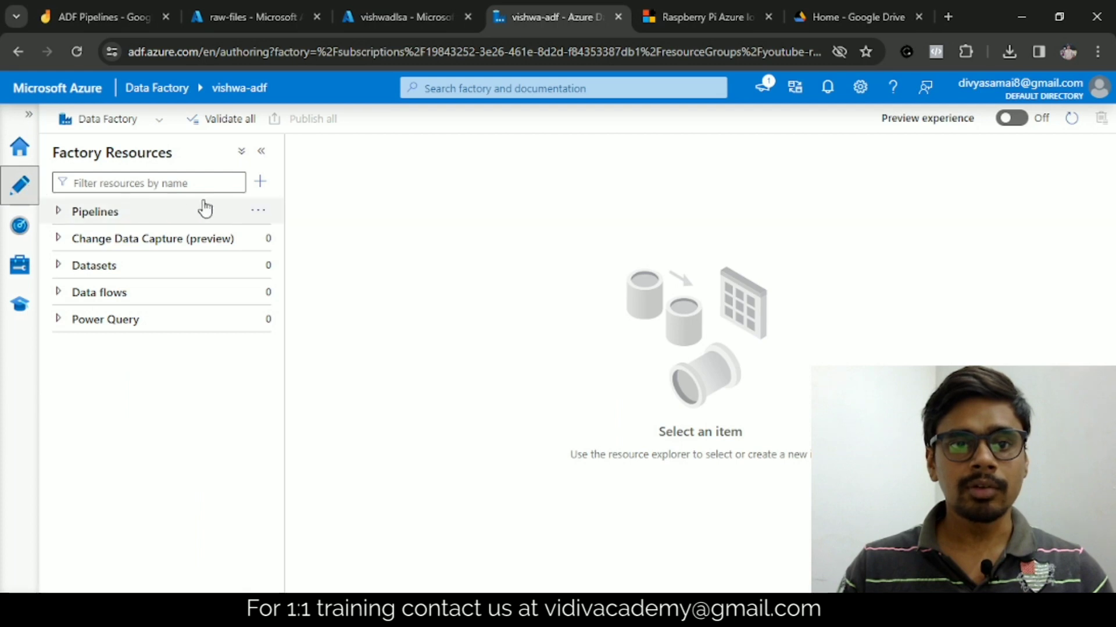
{"action": "left_click", "coordinate": [256, 213]}
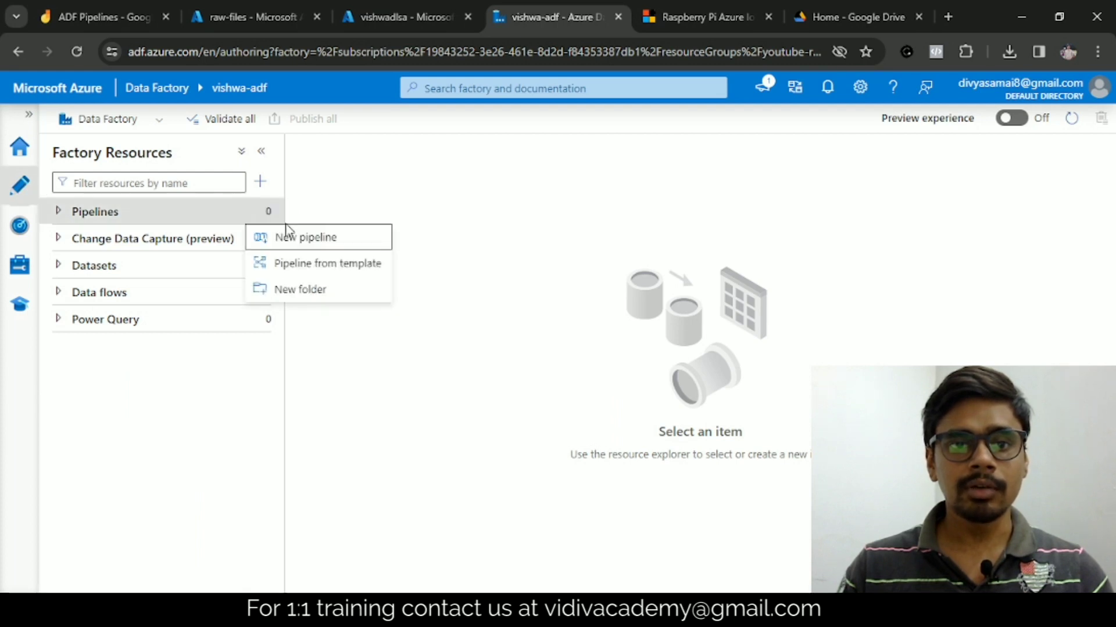
{"action": "left_click", "coordinate": [320, 241]}
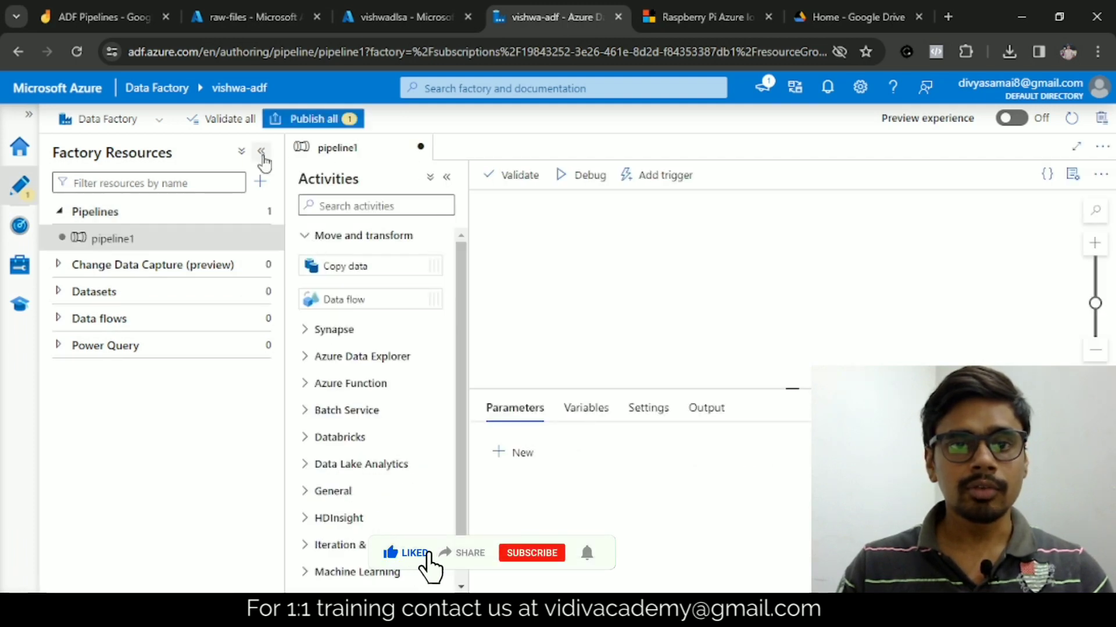
Collapse the factory resources list and add a Copy data activity to the pipeline canvas
{"action": "left_click", "coordinate": [262, 151]}
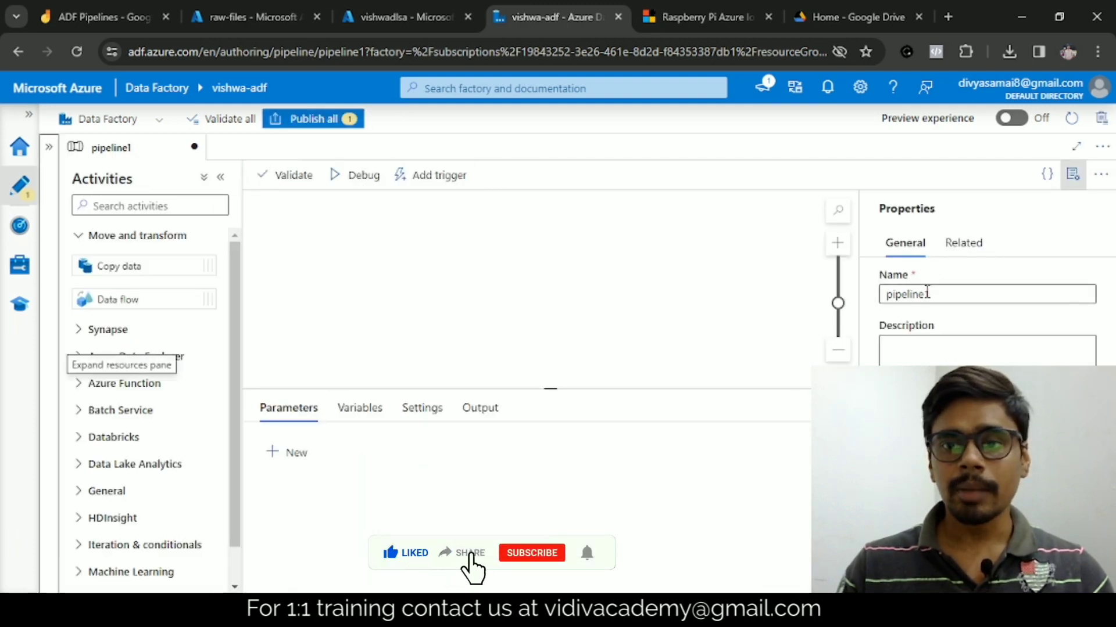
{"action": "double_click", "coordinate": [916, 295]}
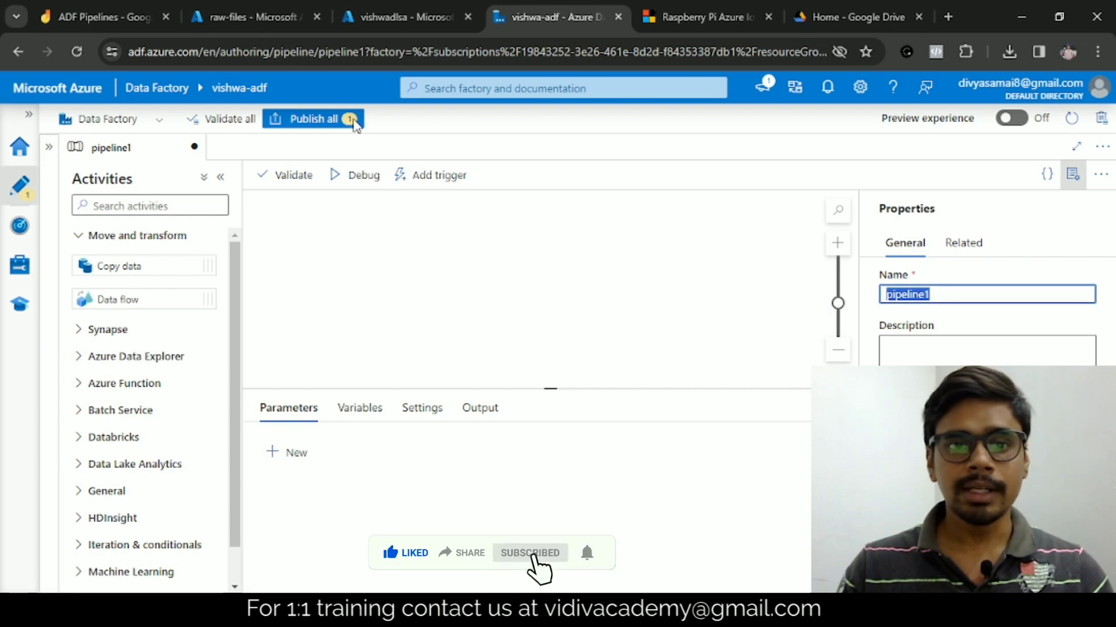
{"action": "left_click_drag", "start_coordinate": [94, 266], "coordinate": [524, 263]}
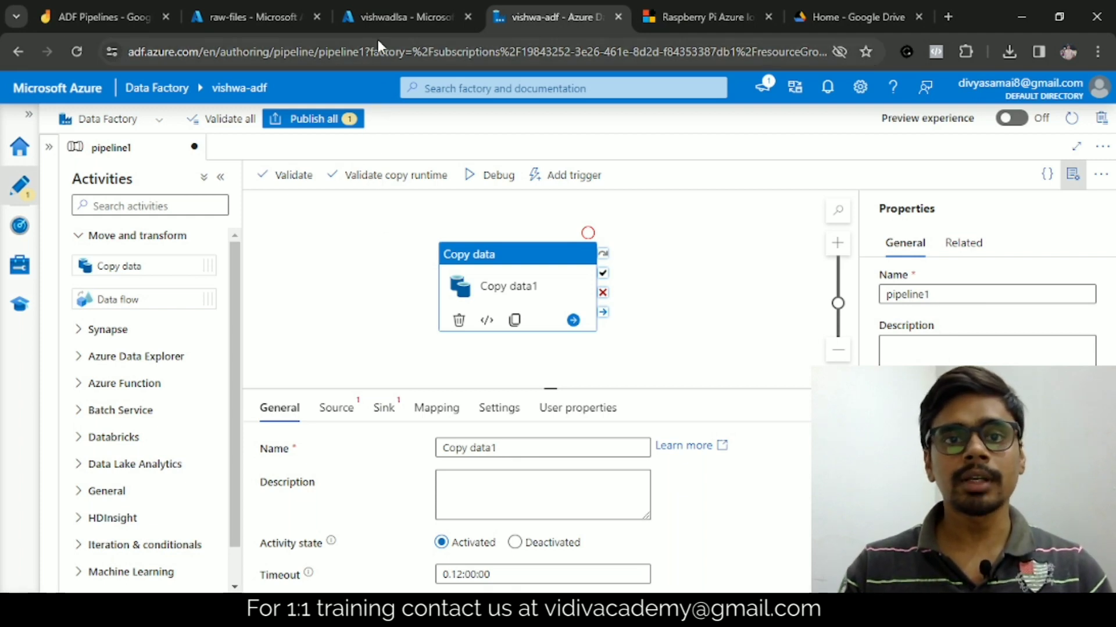
Open the output container of the vishwadlsa storage account and check its contents
{"action": "left_click", "coordinate": [388, 17]}
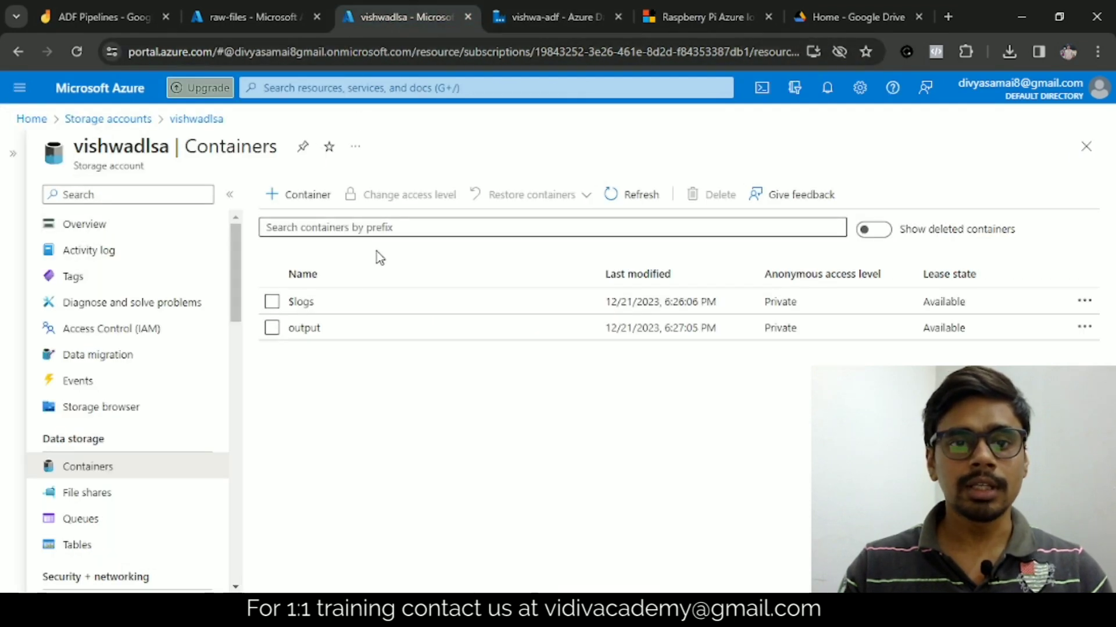
{"action": "left_click", "coordinate": [301, 328]}
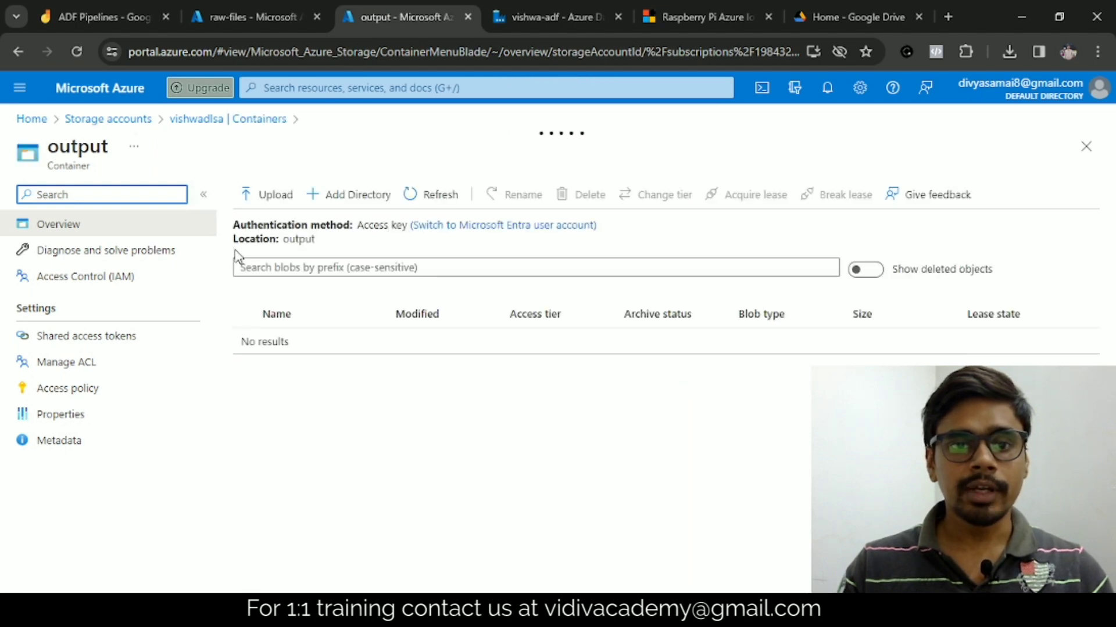
{"action": "left_click", "coordinate": [255, 339]}
{"action": "left_click_drag", "start_coordinate": [254, 338], "coordinate": [274, 343]}
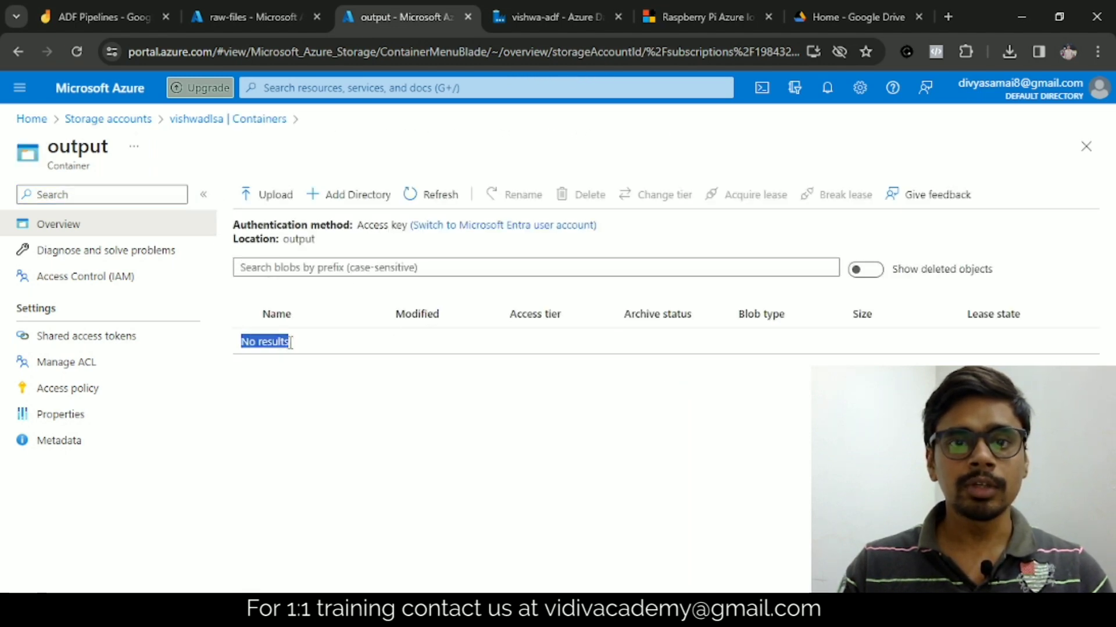
{"action": "left_click", "coordinate": [529, 14]}
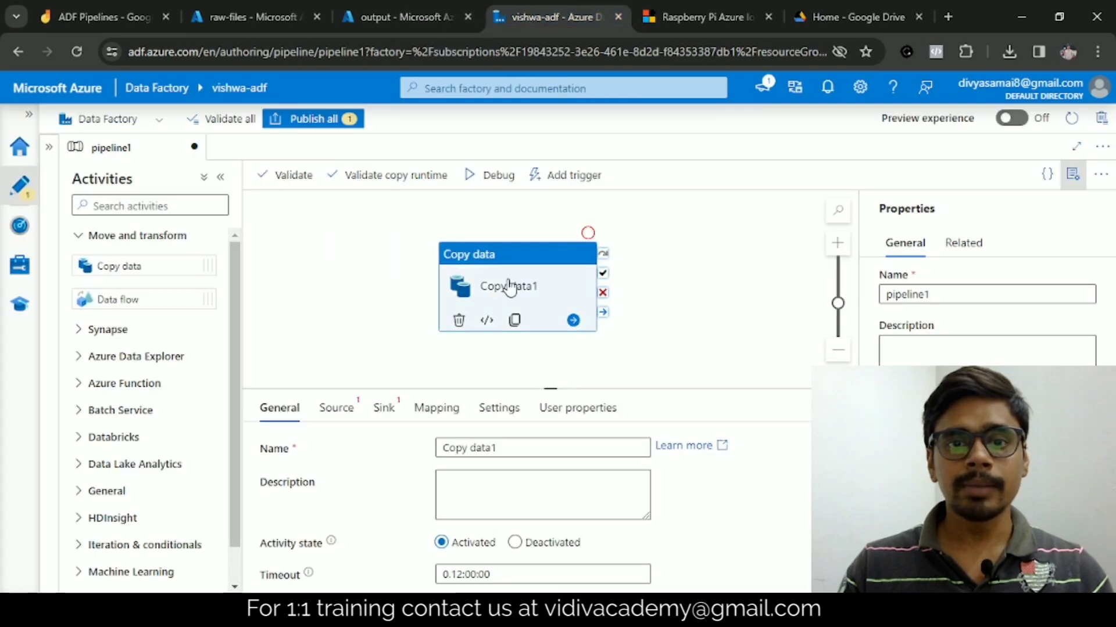
{"action": "left_click", "coordinate": [383, 18]}
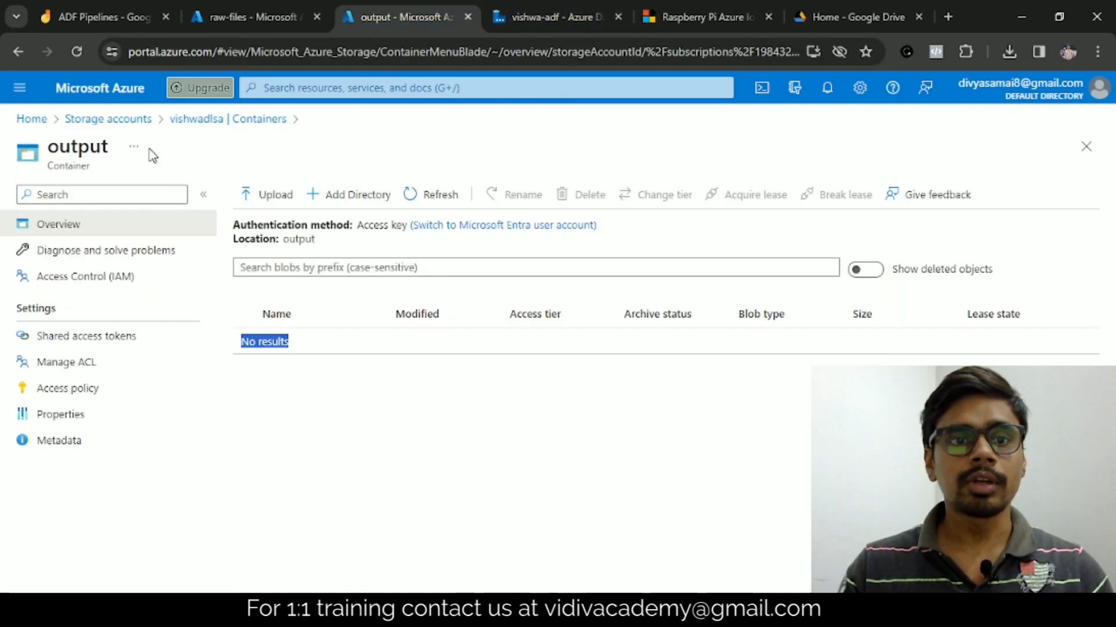
Rename the Copy data activity in the data factory pipeline as "Copy zip file from blob to adls"
{"action": "left_click", "coordinate": [518, 19]}
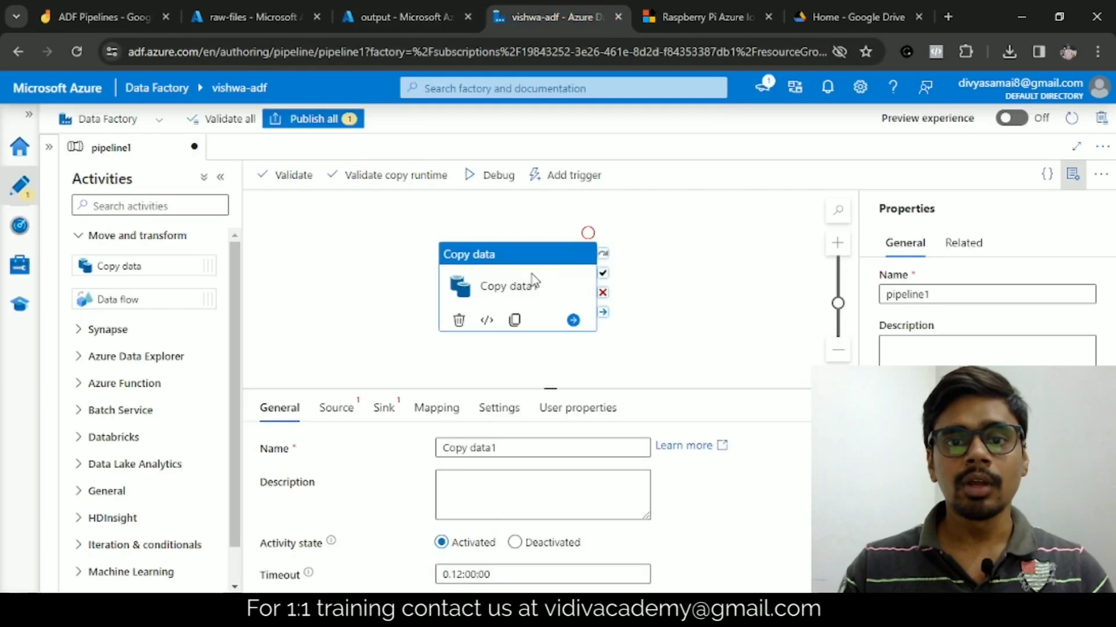
{"action": "left_click", "coordinate": [503, 448]}
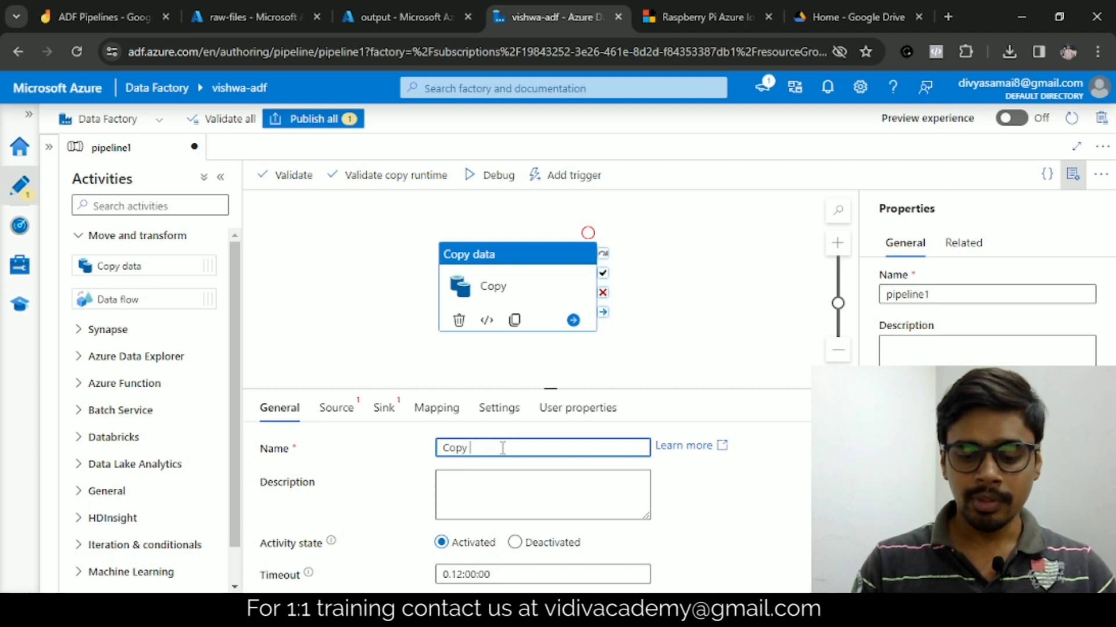
{"action": "type", "text": "zip file from blob"}
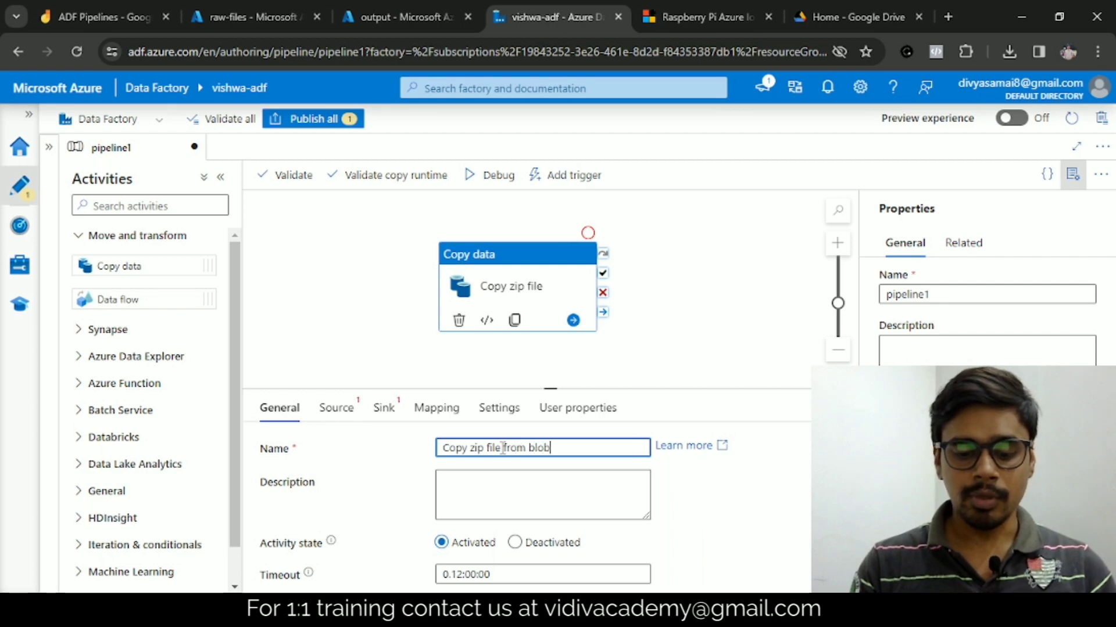
{"action": "type", "text": " to adls"}
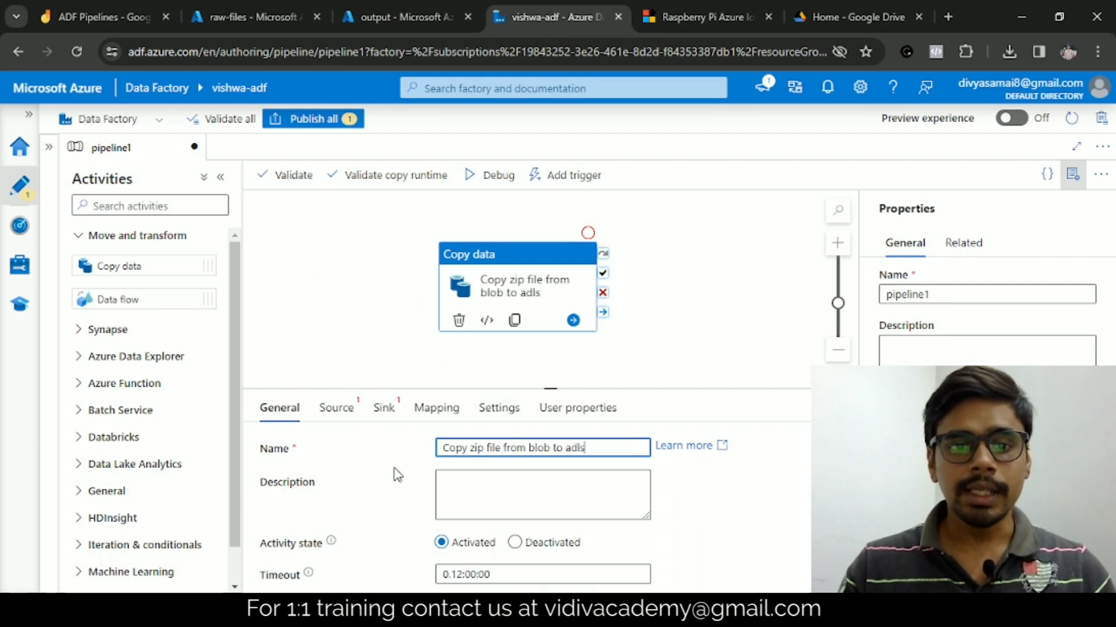
{"action": "scroll", "coordinate": [397, 476], "scroll_direction": "down", "scroll_amount": 3}
{"action": "scroll", "coordinate": [397, 475], "scroll_direction": "up", "scroll_amount": 3}
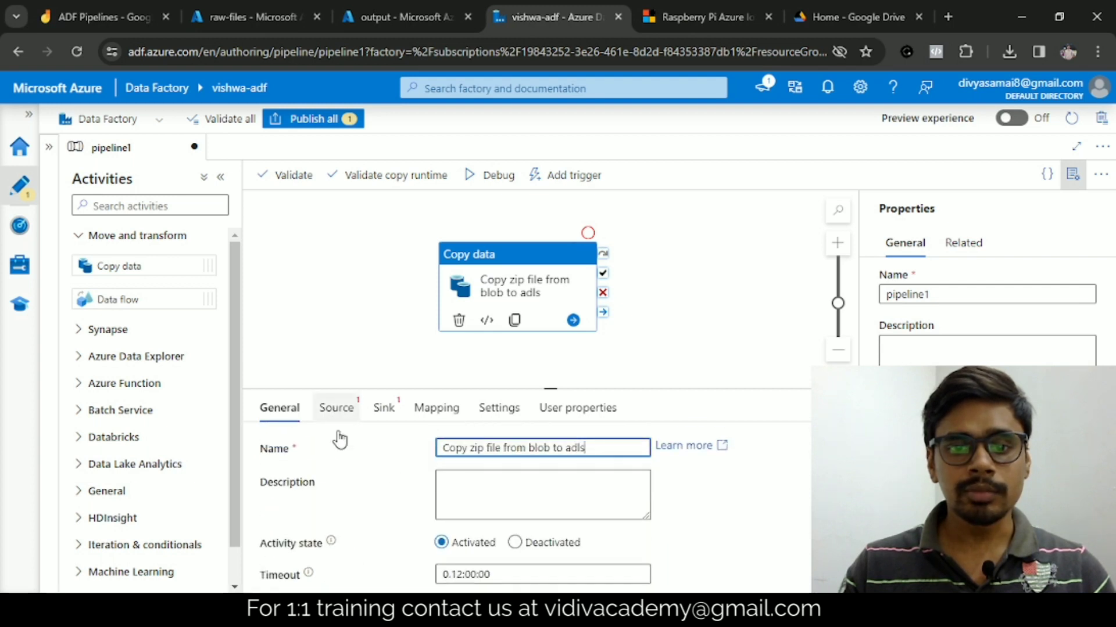
Start a new source dataset for the copy activity with Azure Blob Storage as its data store
{"action": "left_click", "coordinate": [336, 407]}
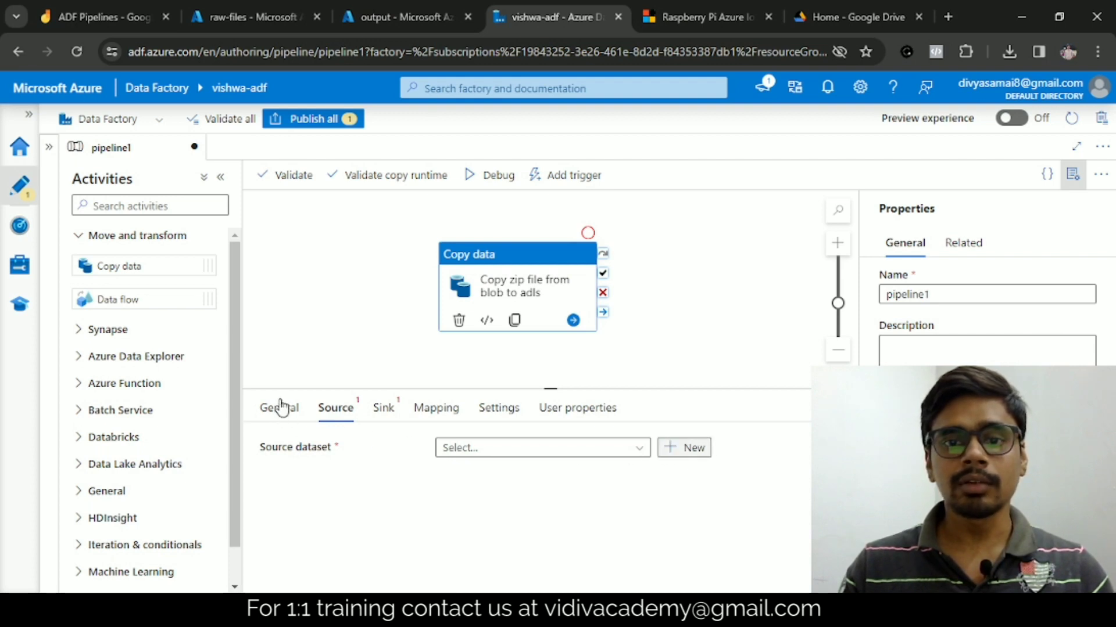
{"action": "left_click", "coordinate": [684, 447]}
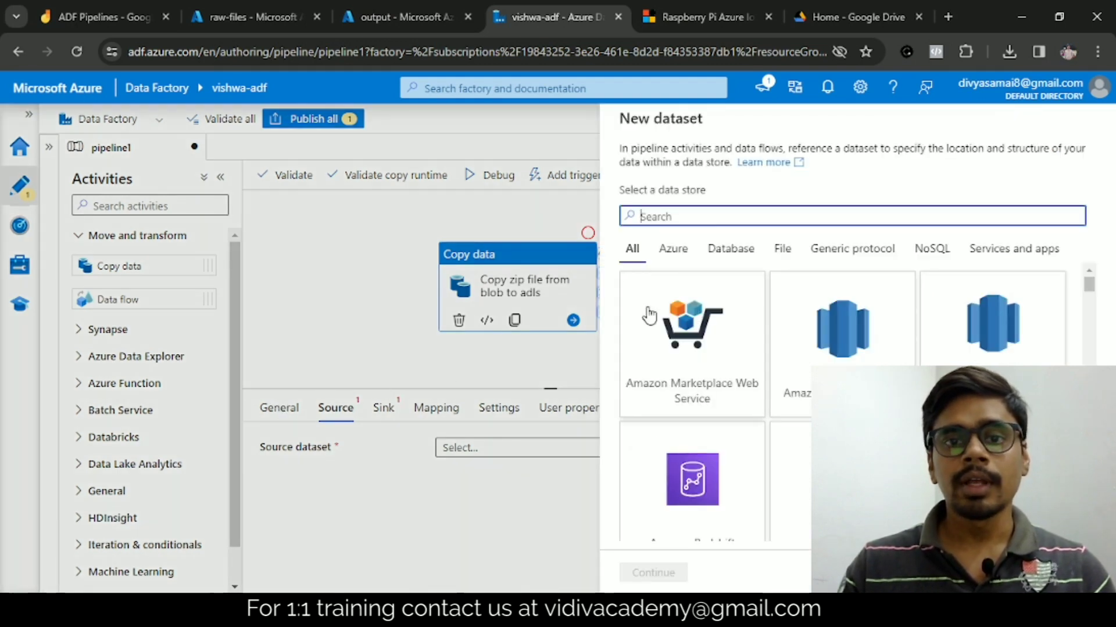
{"action": "left_click", "coordinate": [674, 261]}
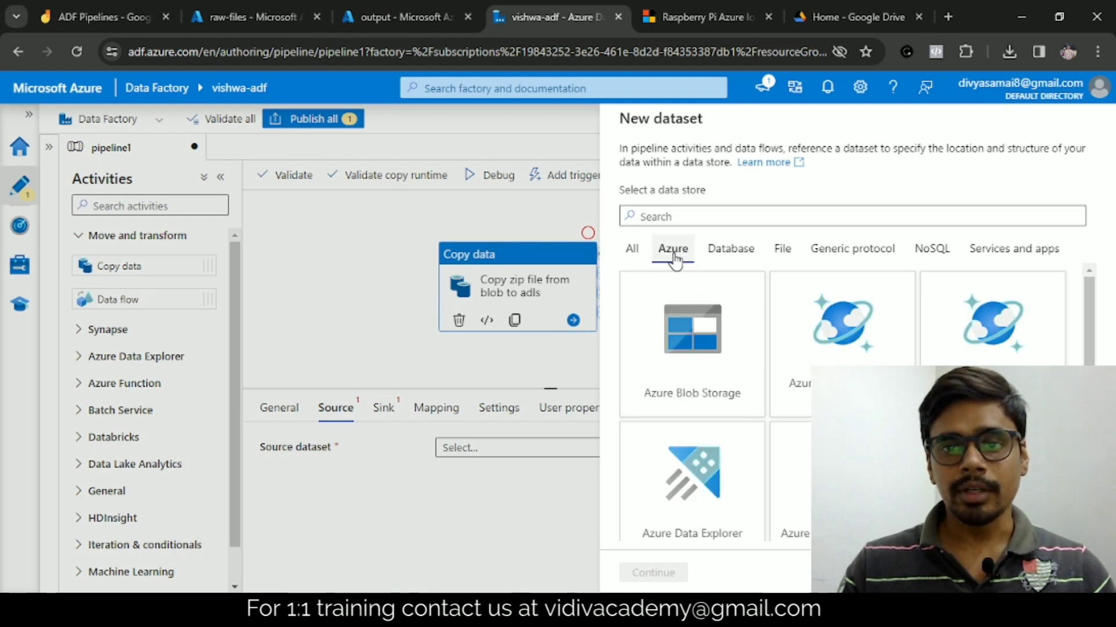
{"action": "left_click", "coordinate": [703, 359]}
{"action": "left_click", "coordinate": [653, 573]}
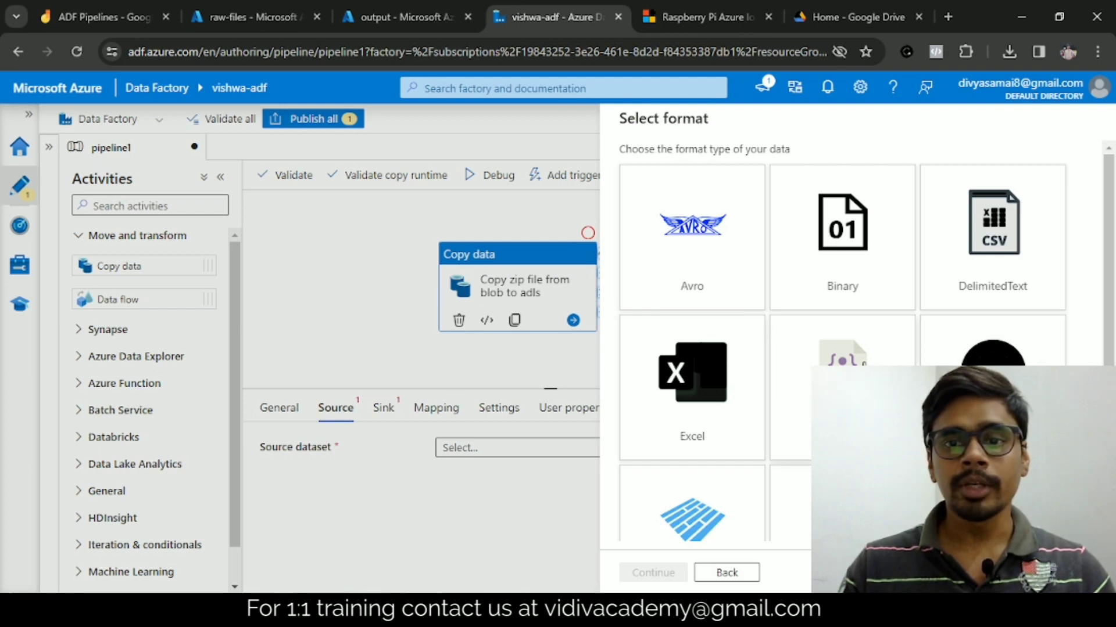
Review the available format types and choose DelimitedText as the source dataset's format
{"action": "scroll", "coordinate": [766, 399], "scroll_direction": "down", "scroll_amount": 1}
{"action": "scroll", "coordinate": [764, 401], "scroll_direction": "up", "scroll_amount": 1}
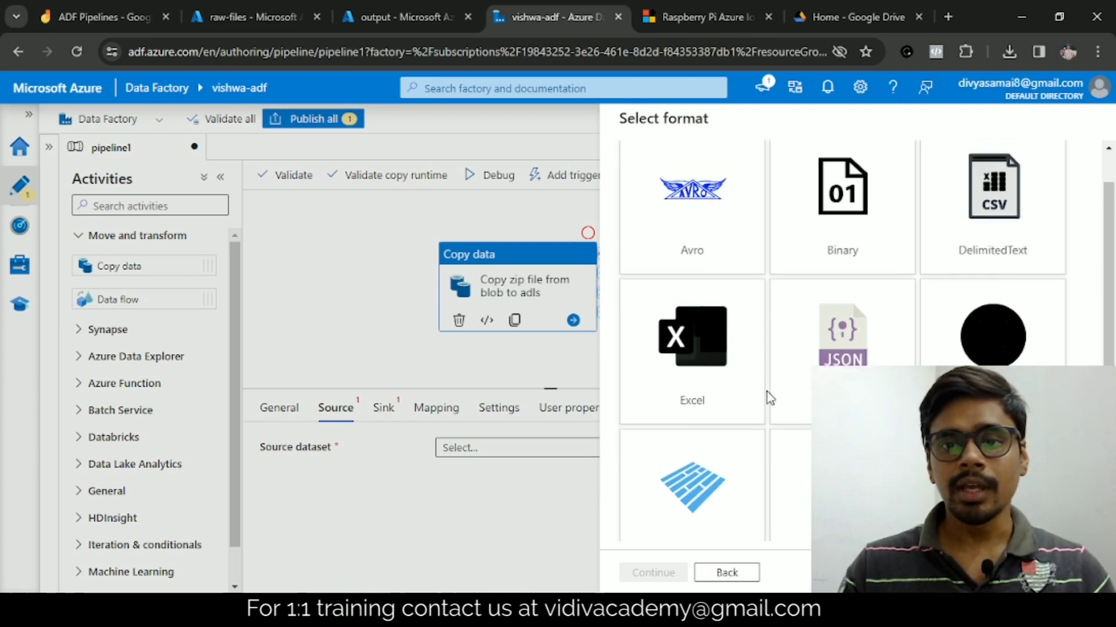
{"action": "scroll", "coordinate": [705, 252], "scroll_direction": "down", "scroll_amount": 1}
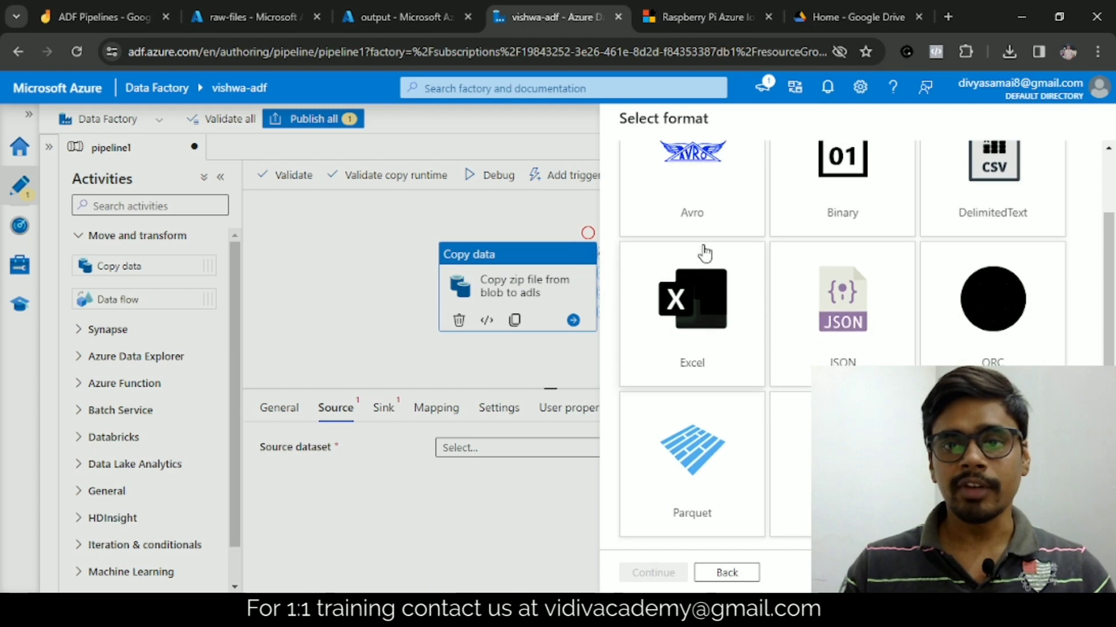
{"action": "scroll", "coordinate": [704, 267], "scroll_direction": "up", "scroll_amount": 1}
{"action": "scroll", "coordinate": [779, 429], "scroll_direction": "down", "scroll_amount": 1}
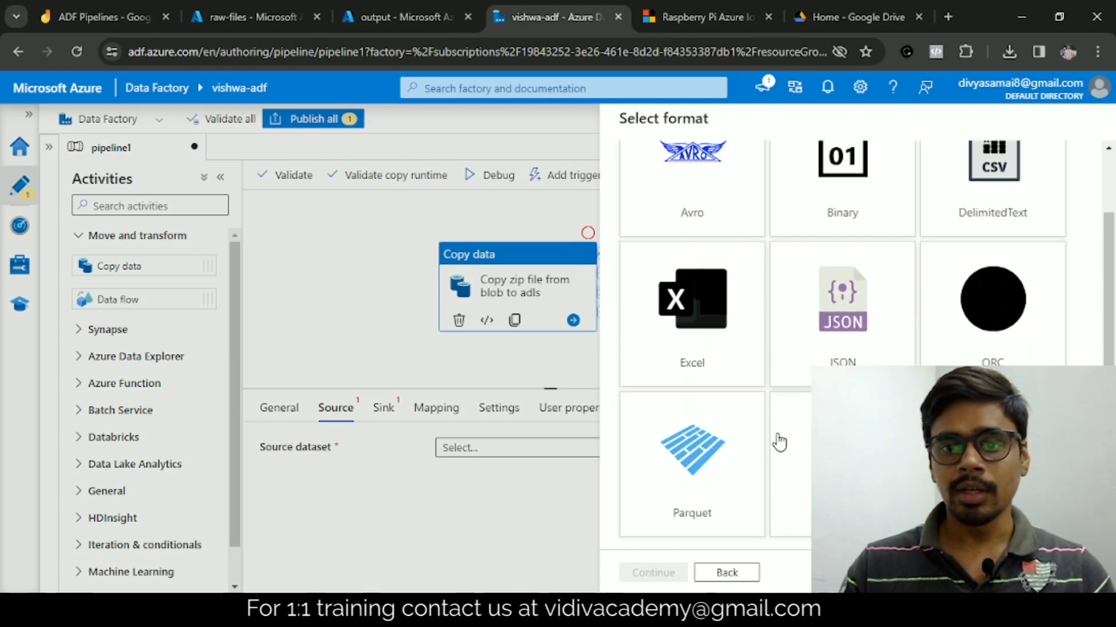
{"action": "scroll", "coordinate": [777, 443], "scroll_direction": "up", "scroll_amount": 1}
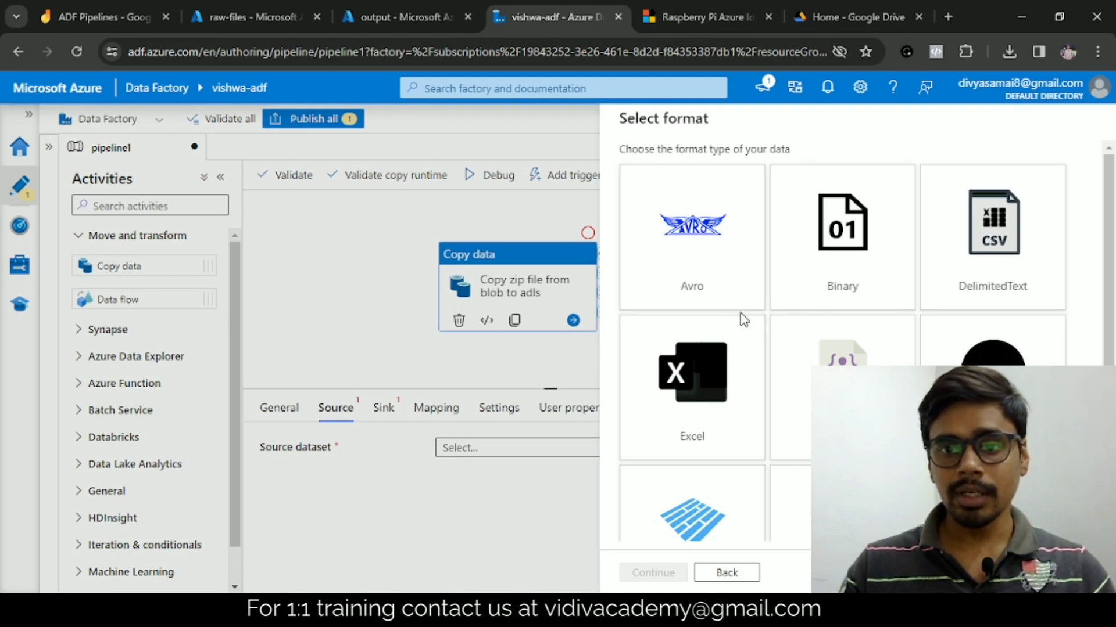
{"action": "scroll", "coordinate": [827, 353], "scroll_direction": "down", "scroll_amount": 1}
{"action": "scroll", "coordinate": [765, 430], "scroll_direction": "up", "scroll_amount": 1}
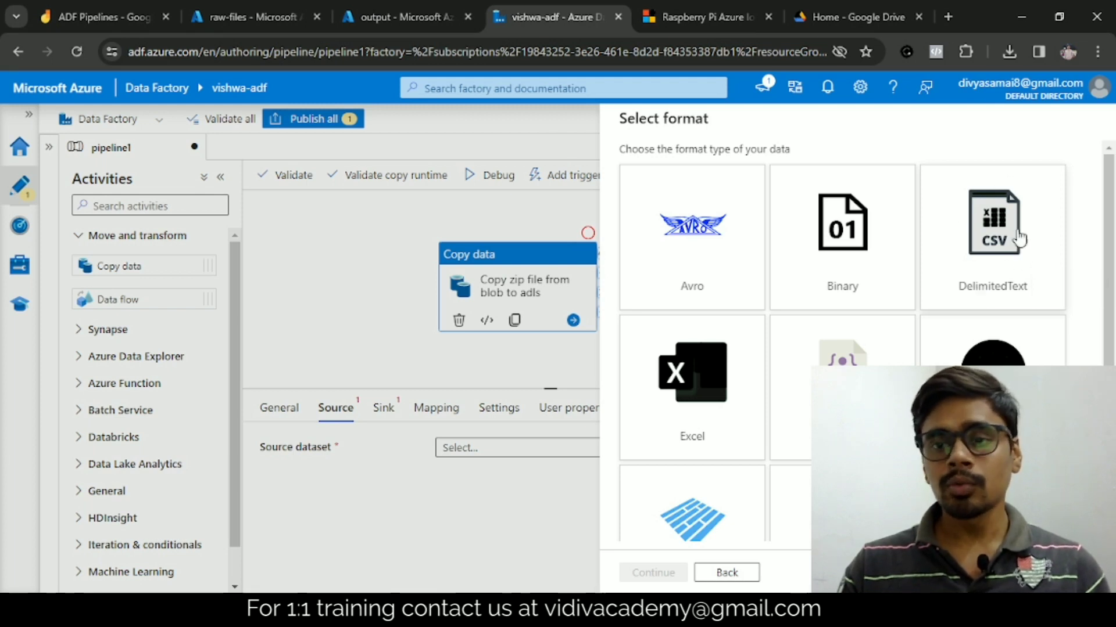
{"action": "left_click", "coordinate": [990, 293]}
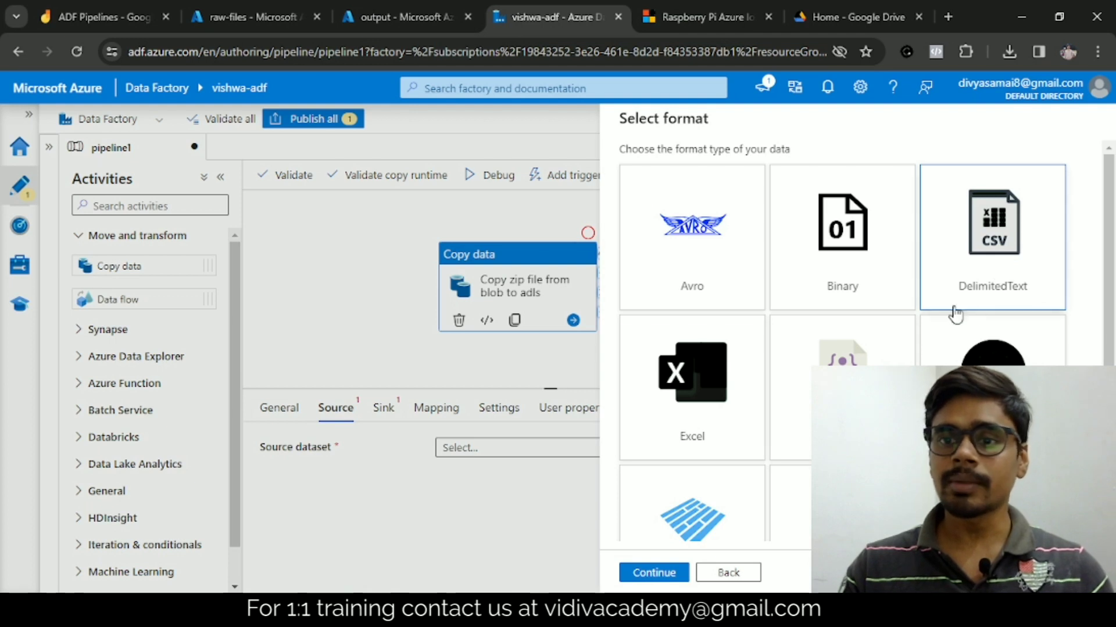
{"action": "left_click", "coordinate": [659, 572]}
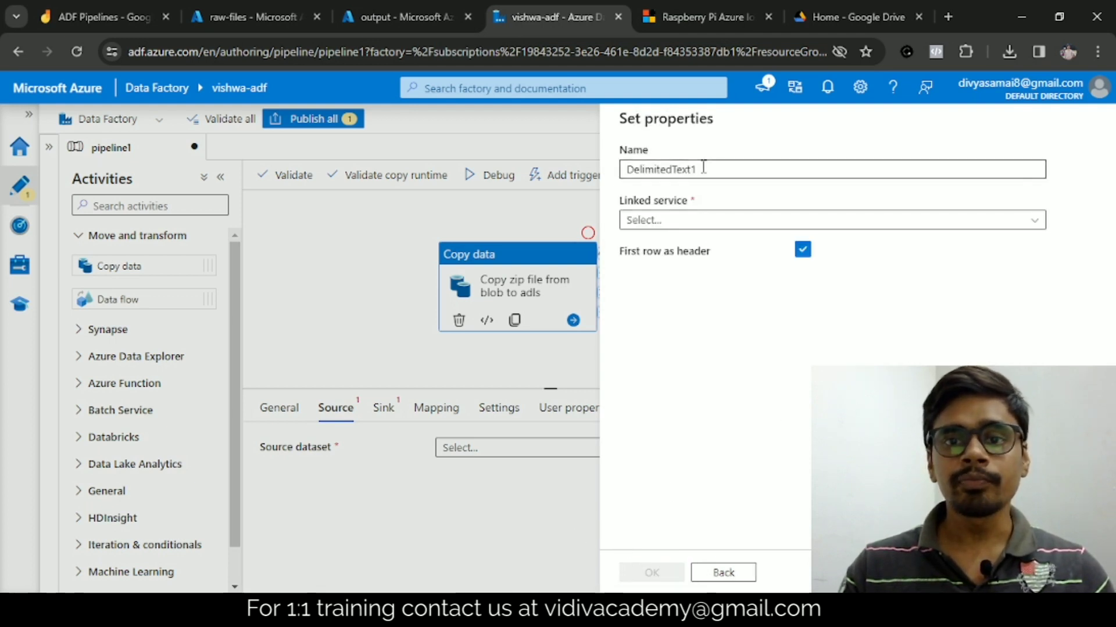
Name the source dataset tsv_source and start a new Azure Blob Storage linked service for it named tsv_blob_ls
{"action": "left_click_drag", "start_coordinate": [703, 168], "coordinate": [604, 175]}
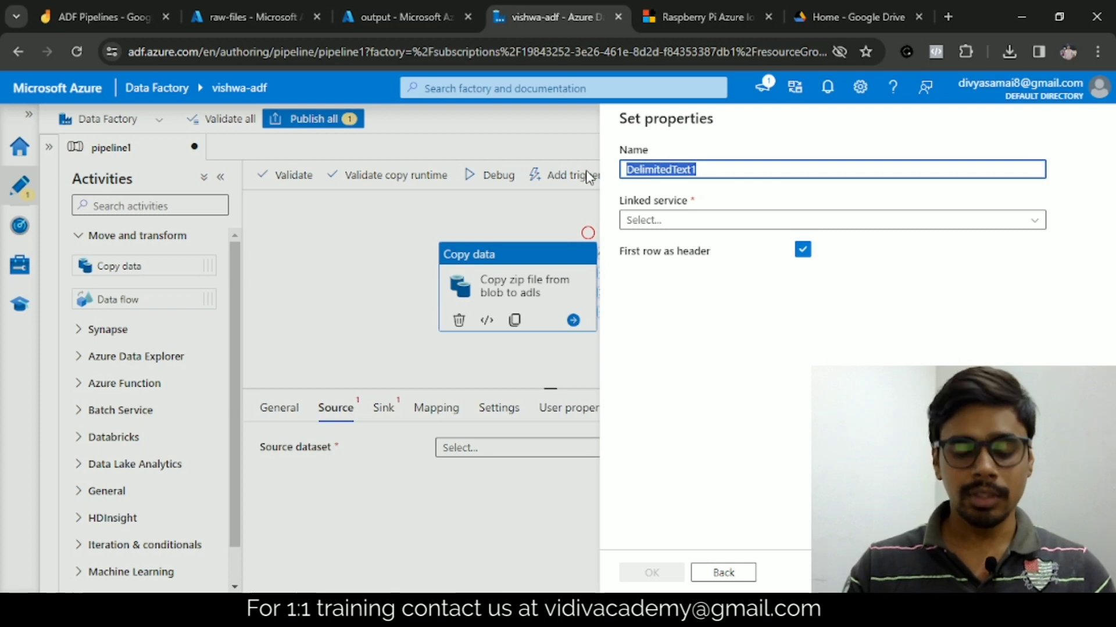
{"action": "type", "text": "tsv_source"}
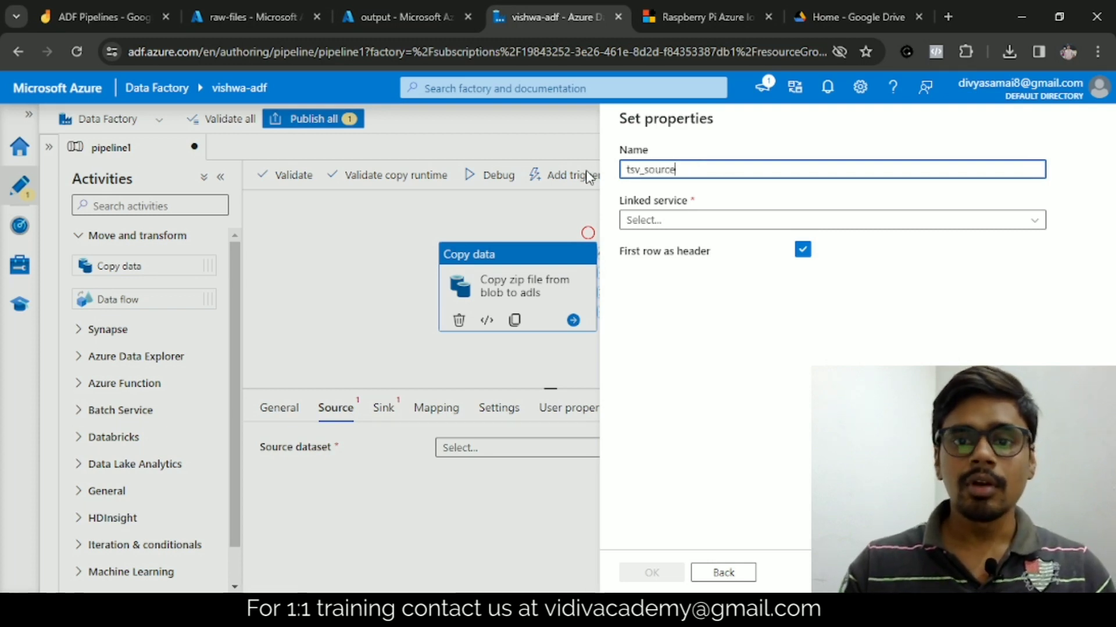
{"action": "left_click", "coordinate": [654, 220]}
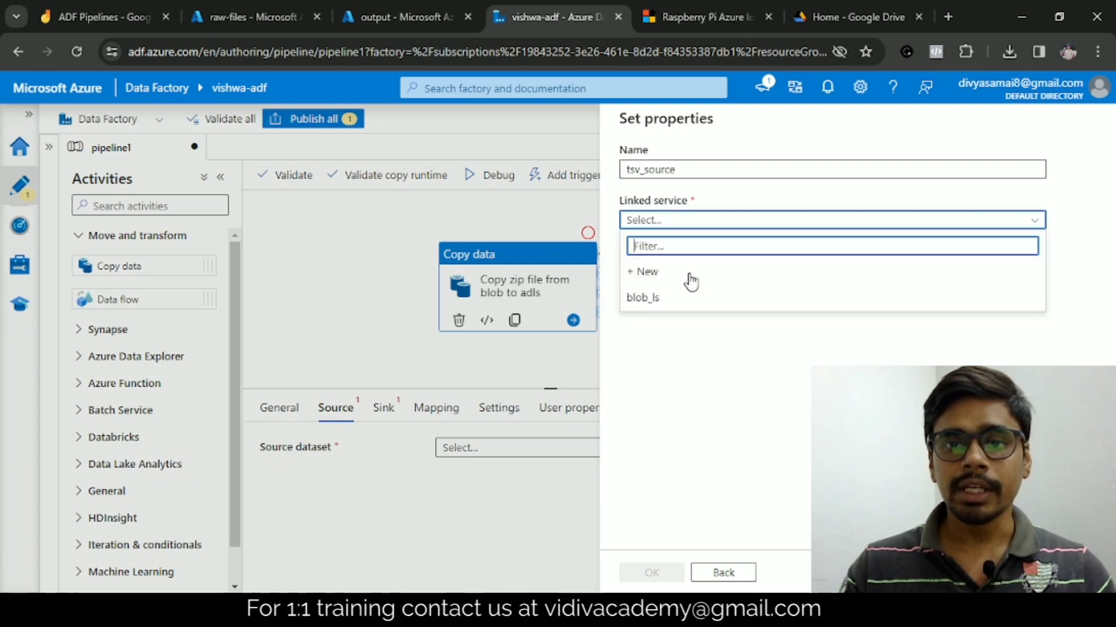
{"action": "left_click", "coordinate": [646, 271]}
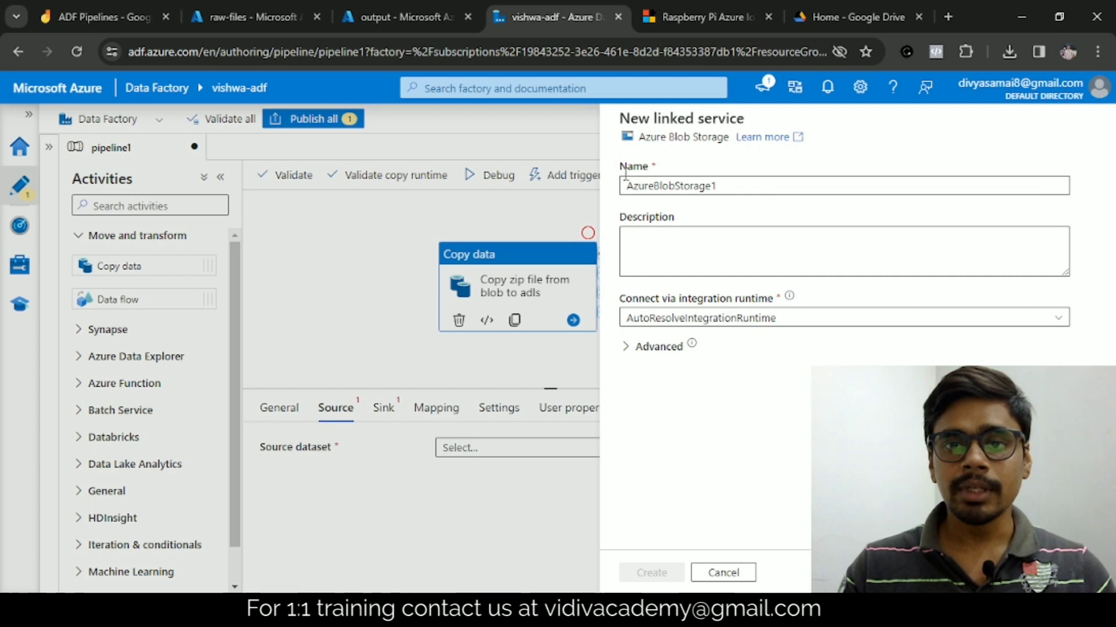
{"action": "double_click", "coordinate": [735, 186]}
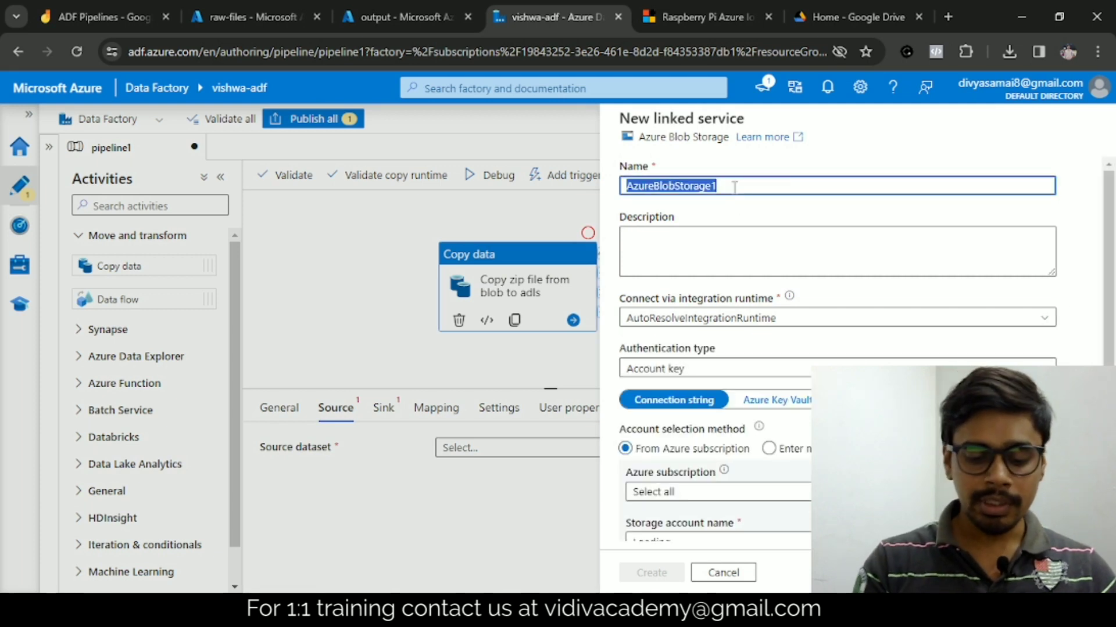
{"action": "type", "text": "tsv_blob_"}
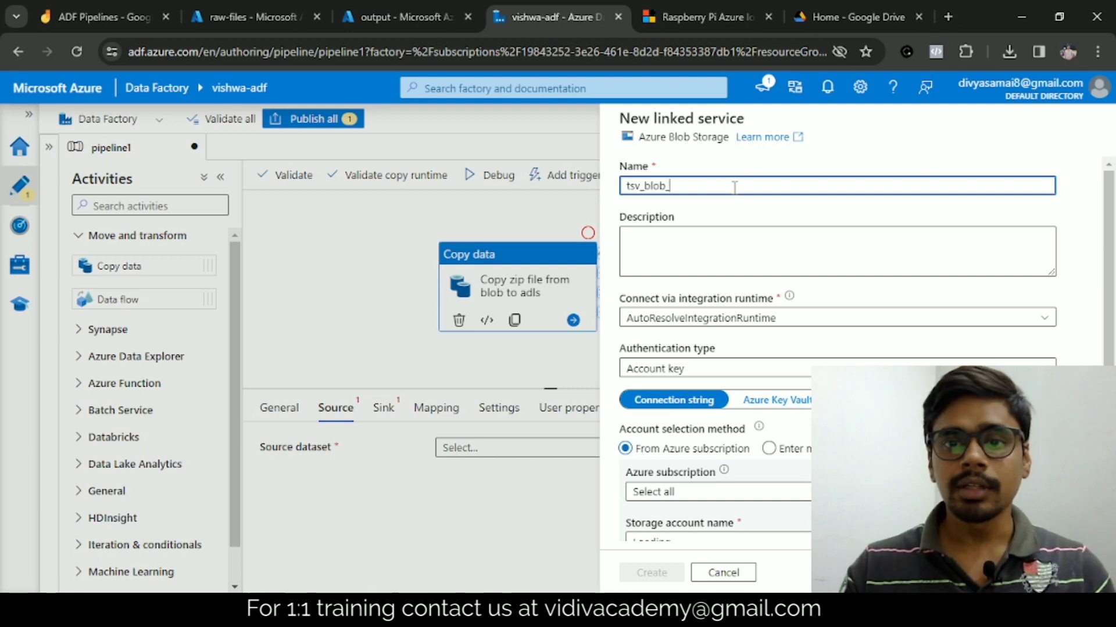
{"action": "type", "text": "ls"}
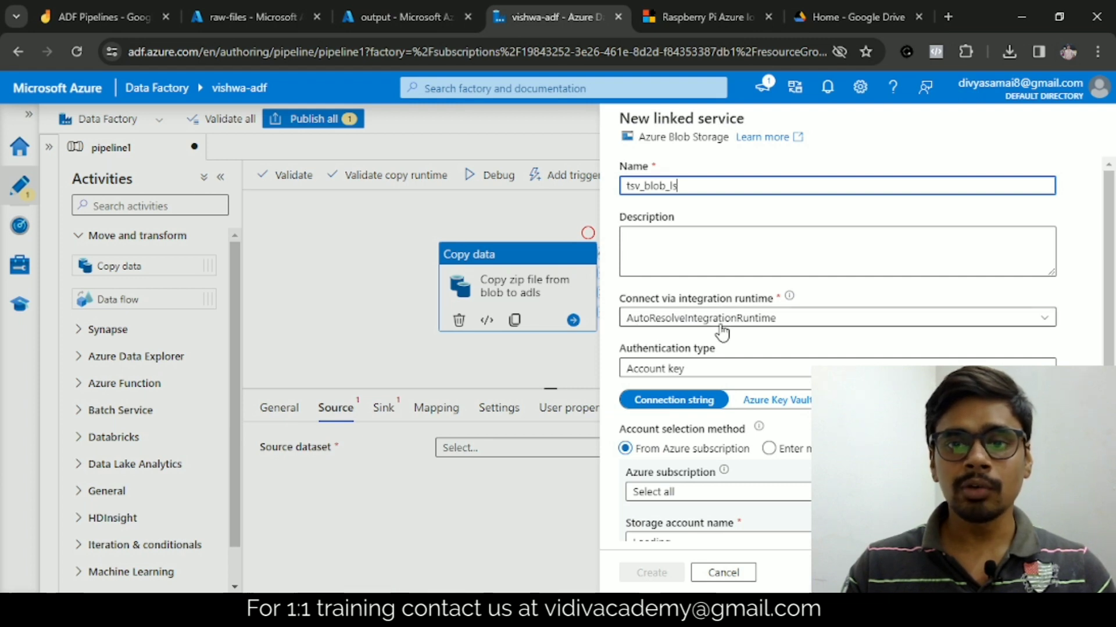
Connect the linked service to the vishwablobsa storage account in the Free Trial subscription and create it
{"action": "scroll", "coordinate": [723, 290], "scroll_direction": "down", "scroll_amount": 3}
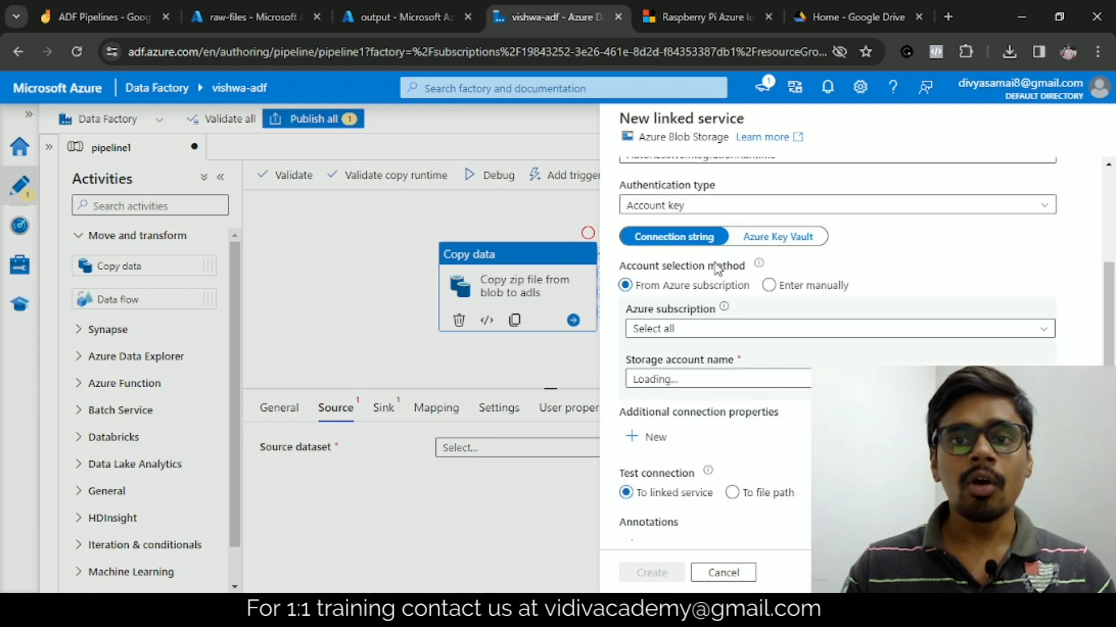
{"action": "scroll", "coordinate": [703, 276], "scroll_direction": "up", "scroll_amount": 2}
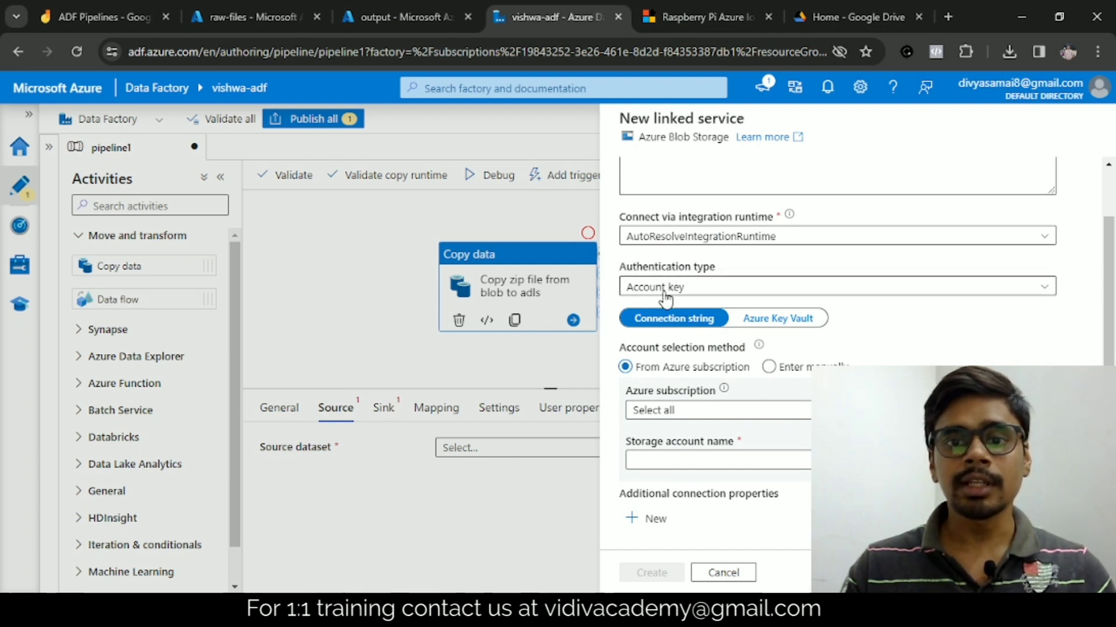
{"action": "scroll", "coordinate": [666, 300], "scroll_direction": "down", "scroll_amount": 2}
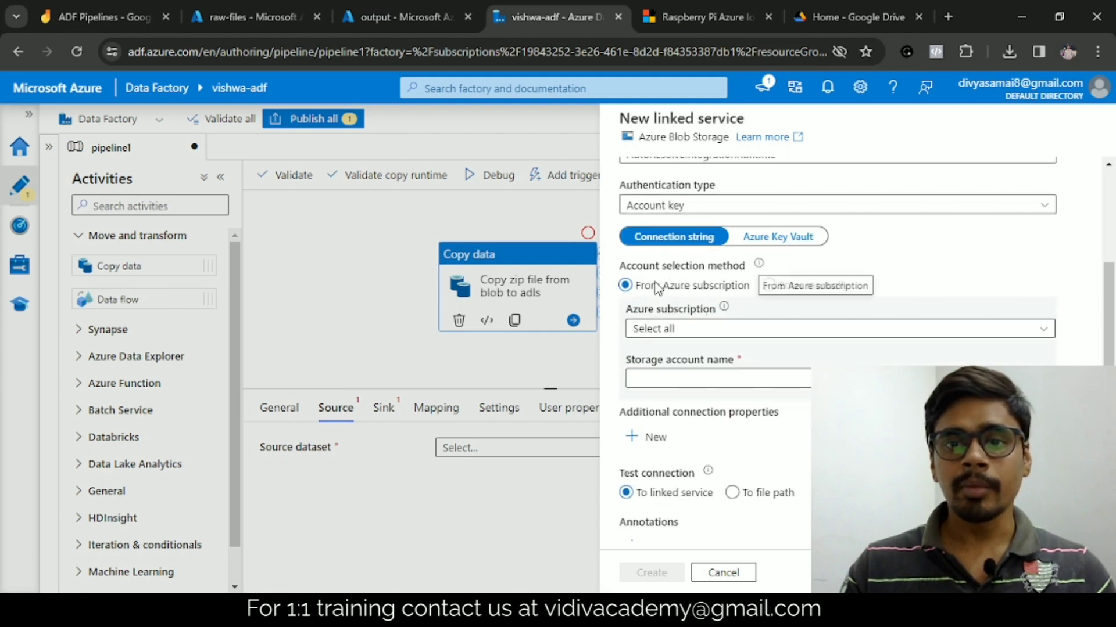
{"action": "left_click", "coordinate": [789, 333]}
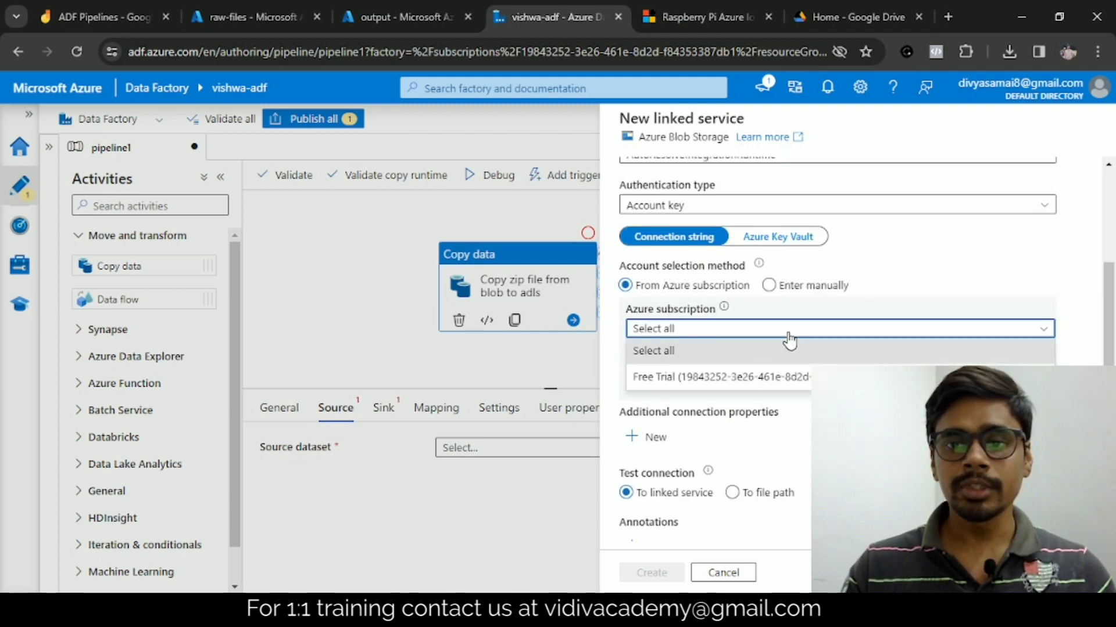
{"action": "left_click", "coordinate": [699, 377]}
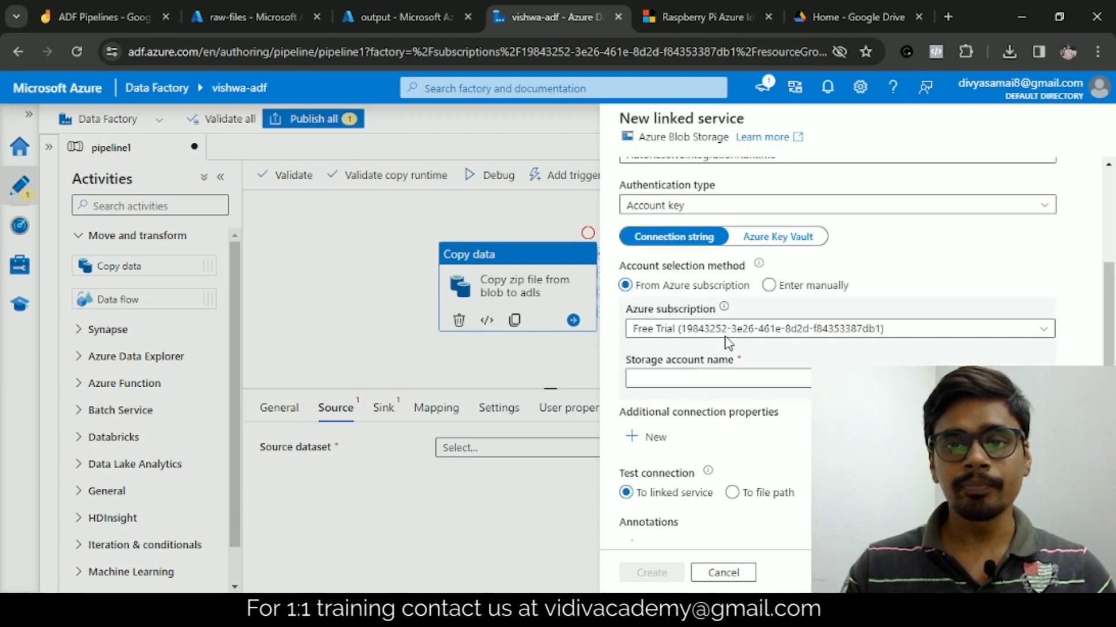
{"action": "scroll", "coordinate": [779, 306], "scroll_direction": "down", "scroll_amount": 2}
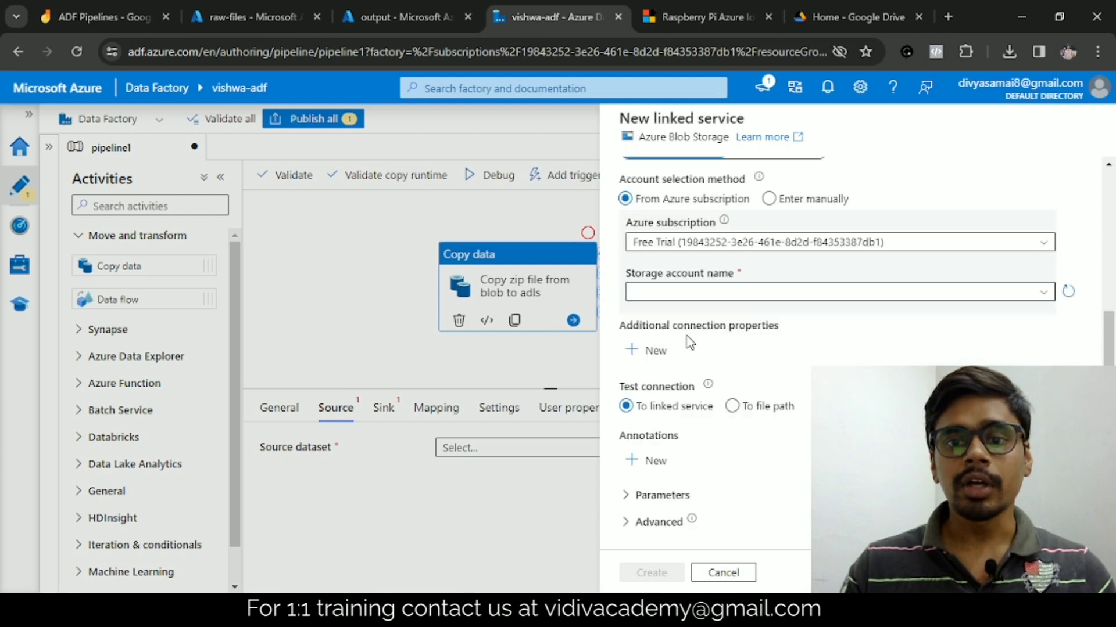
{"action": "left_click", "coordinate": [1011, 294]}
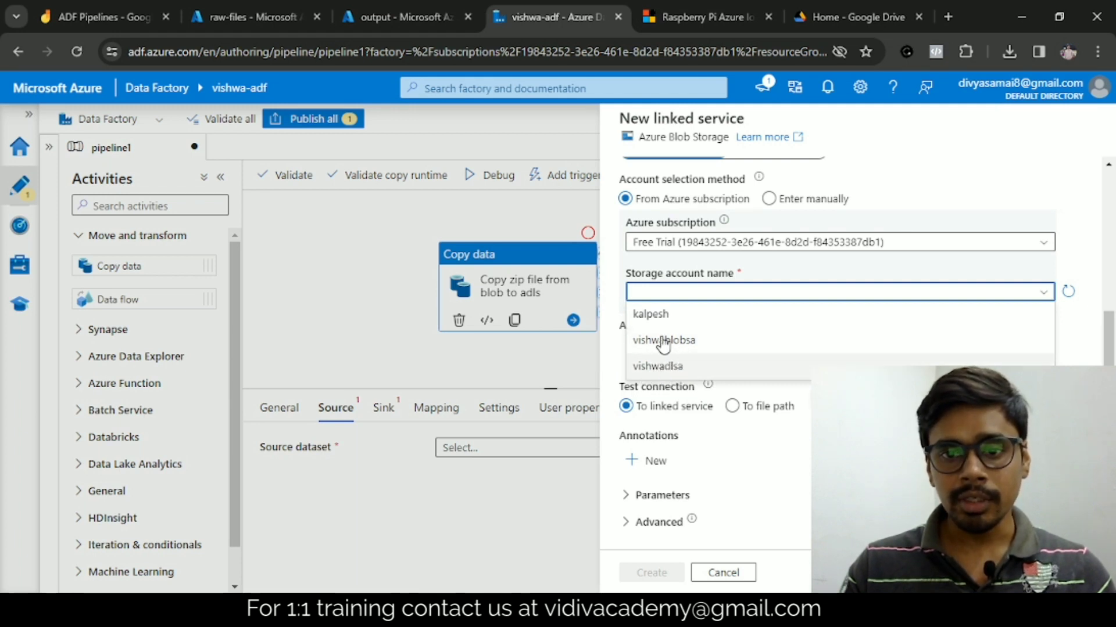
{"action": "left_click", "coordinate": [707, 341]}
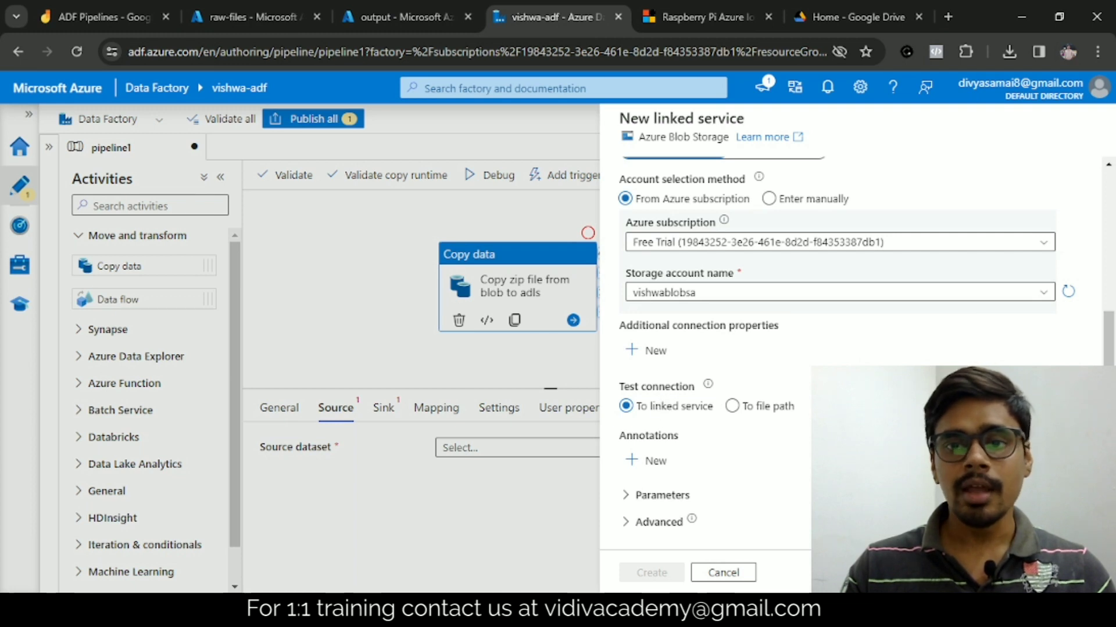
{"action": "scroll", "coordinate": [810, 269], "scroll_direction": "up", "scroll_amount": 4}
{"action": "scroll", "coordinate": [810, 269], "scroll_direction": "down", "scroll_amount": 4}
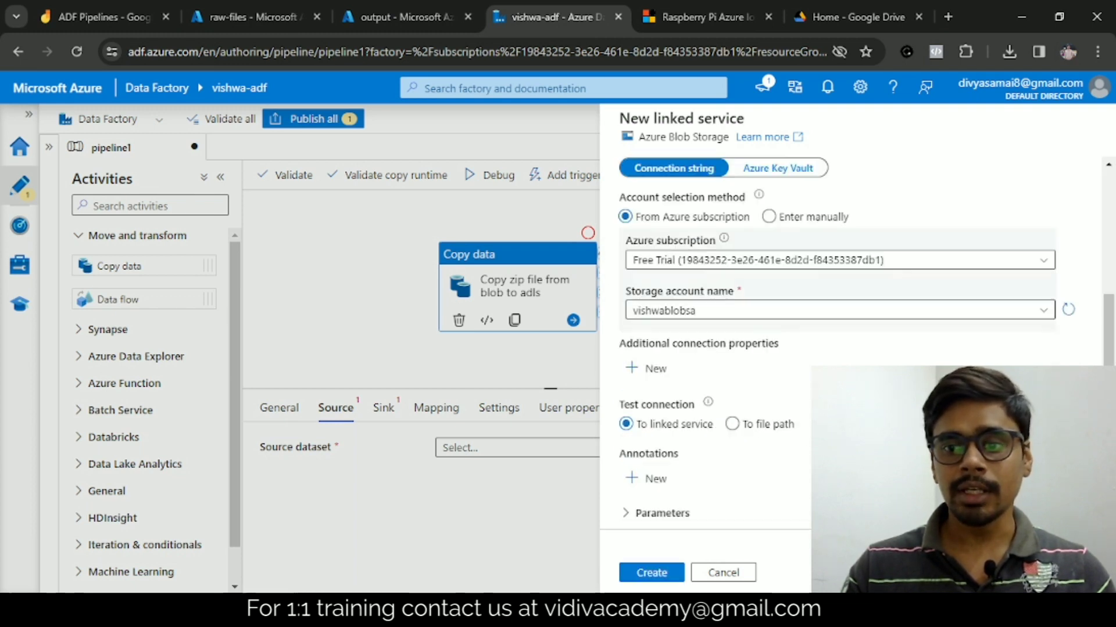
{"action": "scroll", "coordinate": [809, 269], "scroll_direction": "down", "scroll_amount": 2}
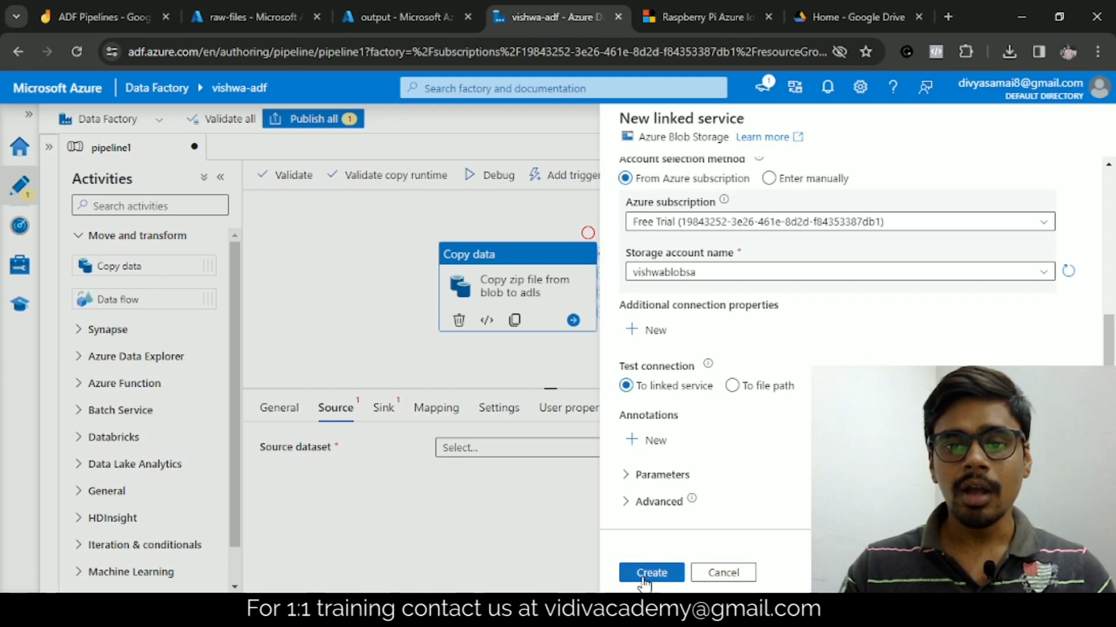
{"action": "left_click", "coordinate": [647, 574]}
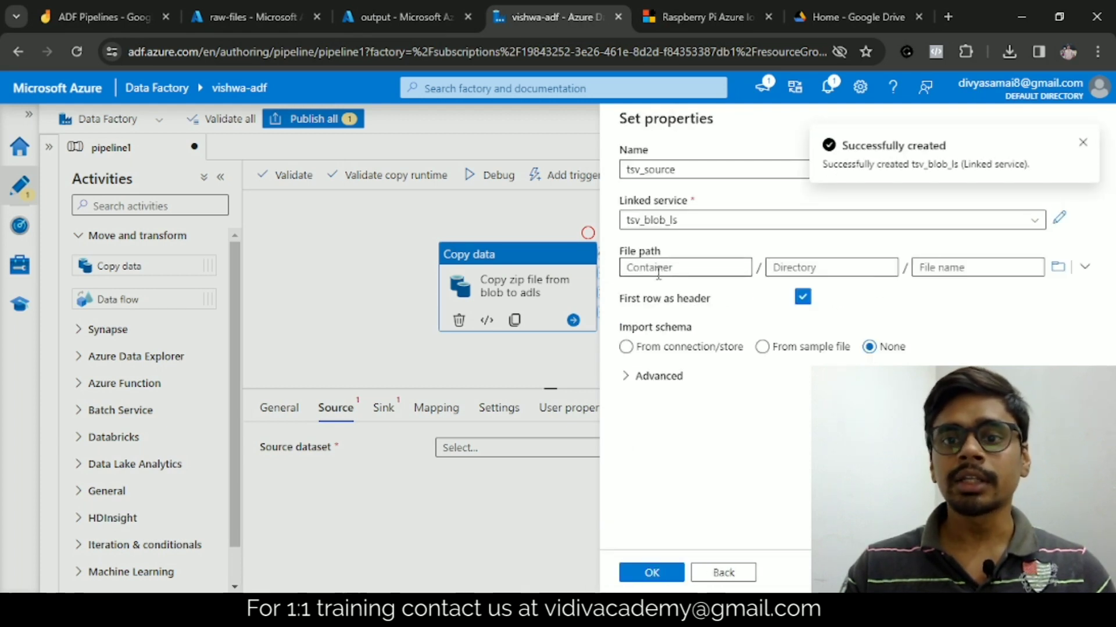
Set the source dataset's file path to population_by_age.tsv.gz in raw-files, and save the dataset with schema import set to None
{"action": "left_click", "coordinate": [1057, 267]}
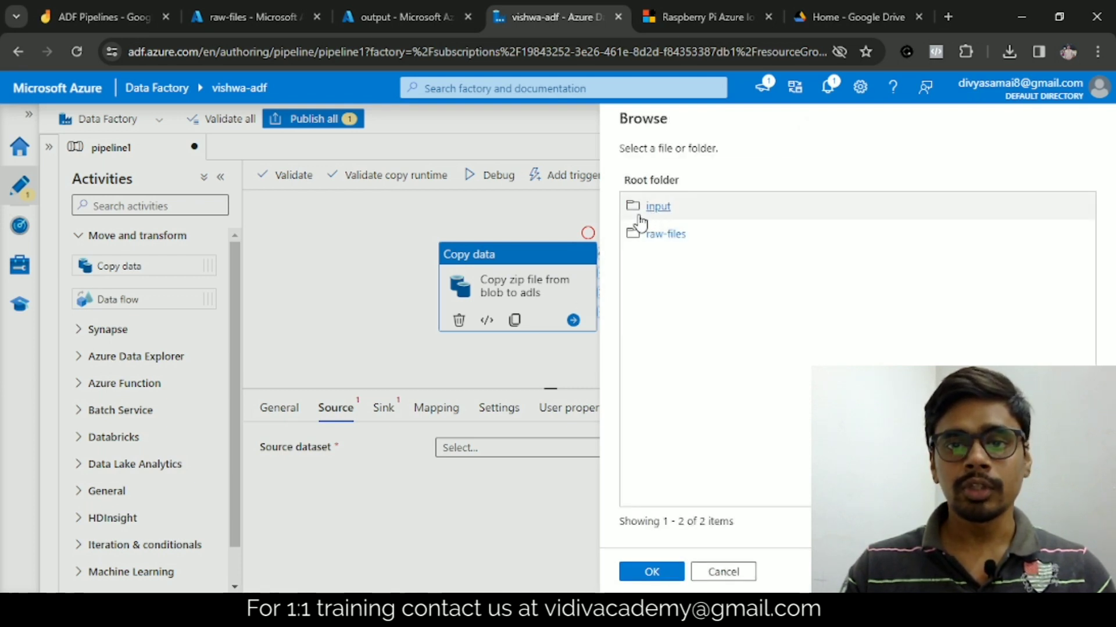
{"action": "left_click", "coordinate": [680, 242]}
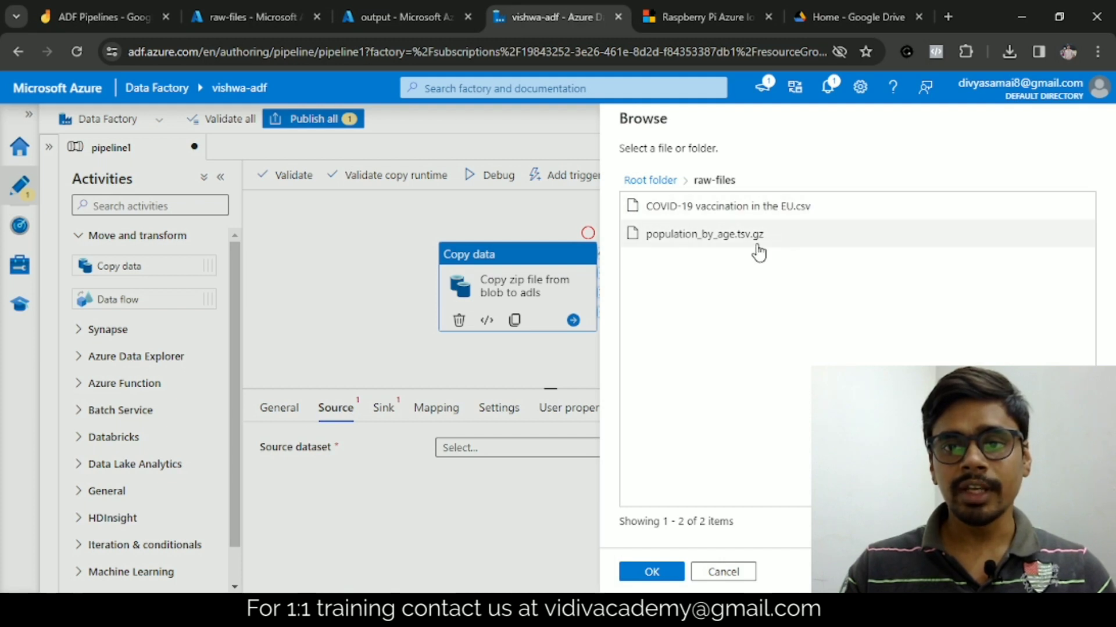
{"action": "left_click", "coordinate": [677, 239]}
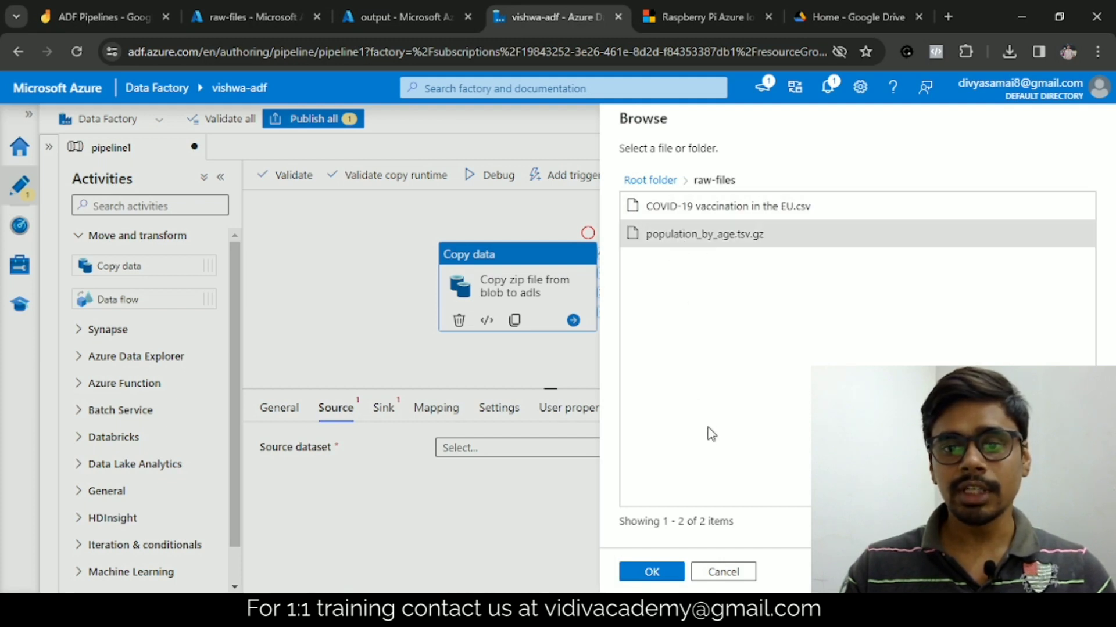
{"action": "left_click", "coordinate": [652, 572]}
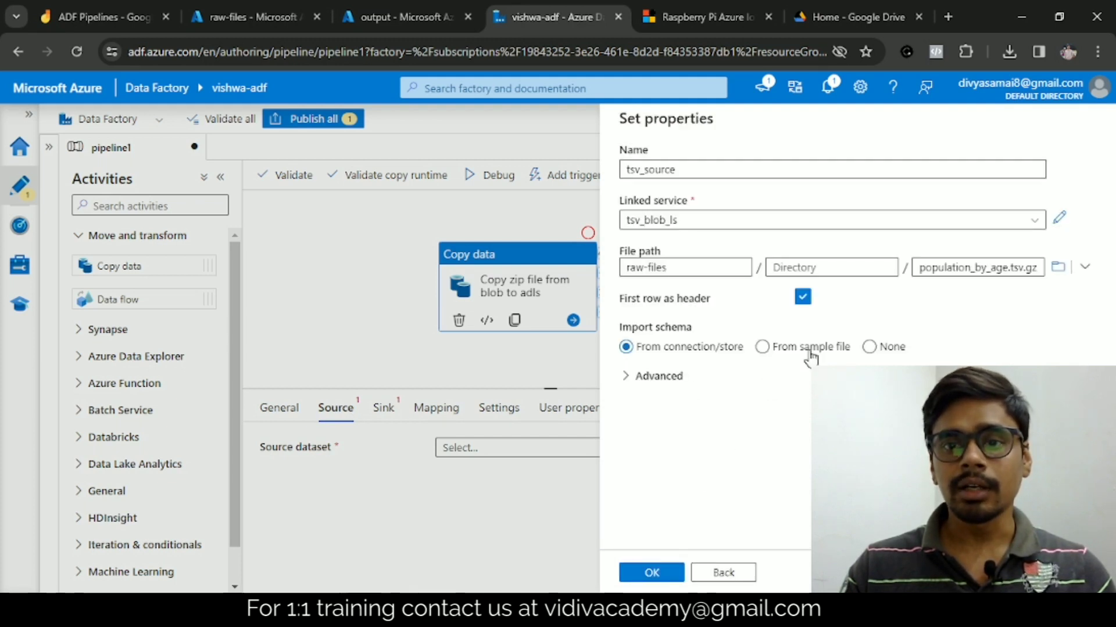
{"action": "left_click", "coordinate": [871, 348]}
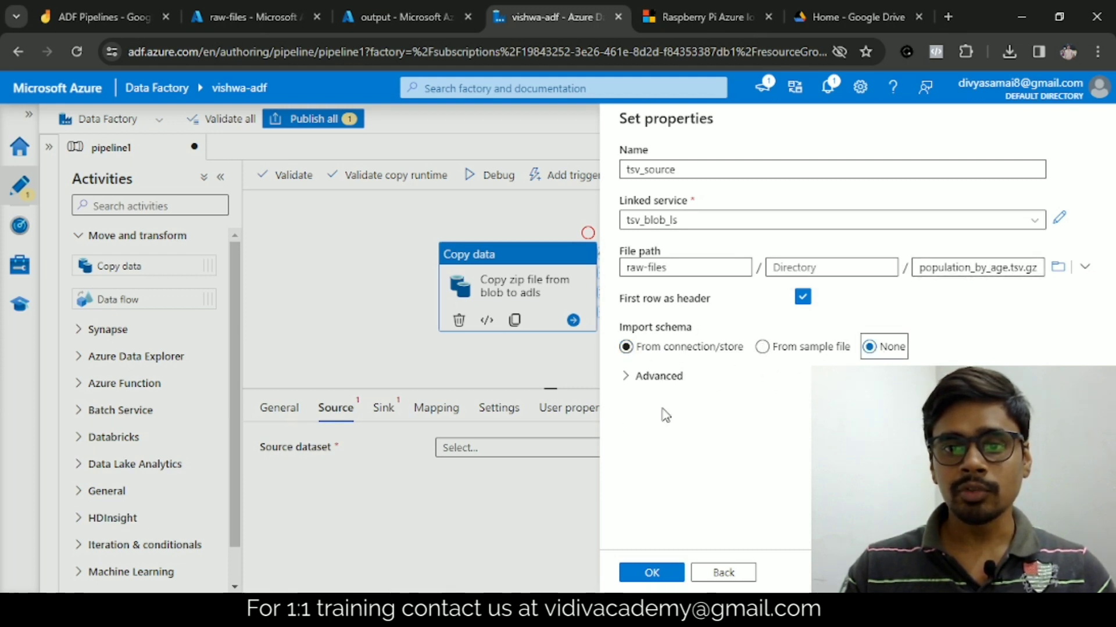
{"action": "left_click", "coordinate": [649, 574]}
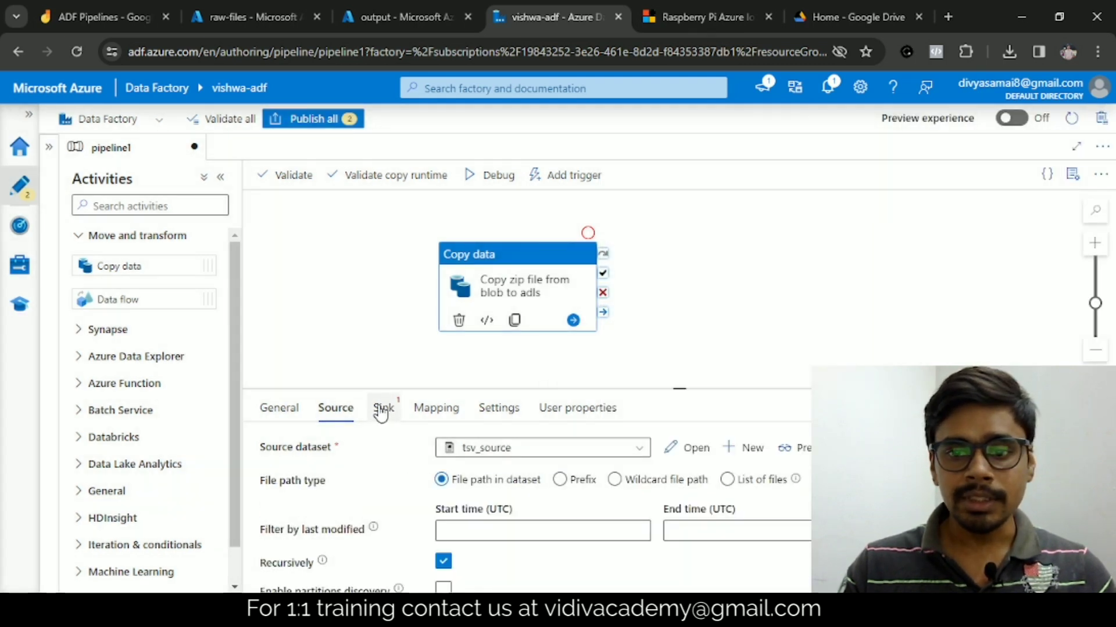
Start a new sink dataset for the copy activity with Azure Data Lake Storage Gen2 as data store and DelimitedText as format
{"action": "left_click", "coordinate": [382, 410]}
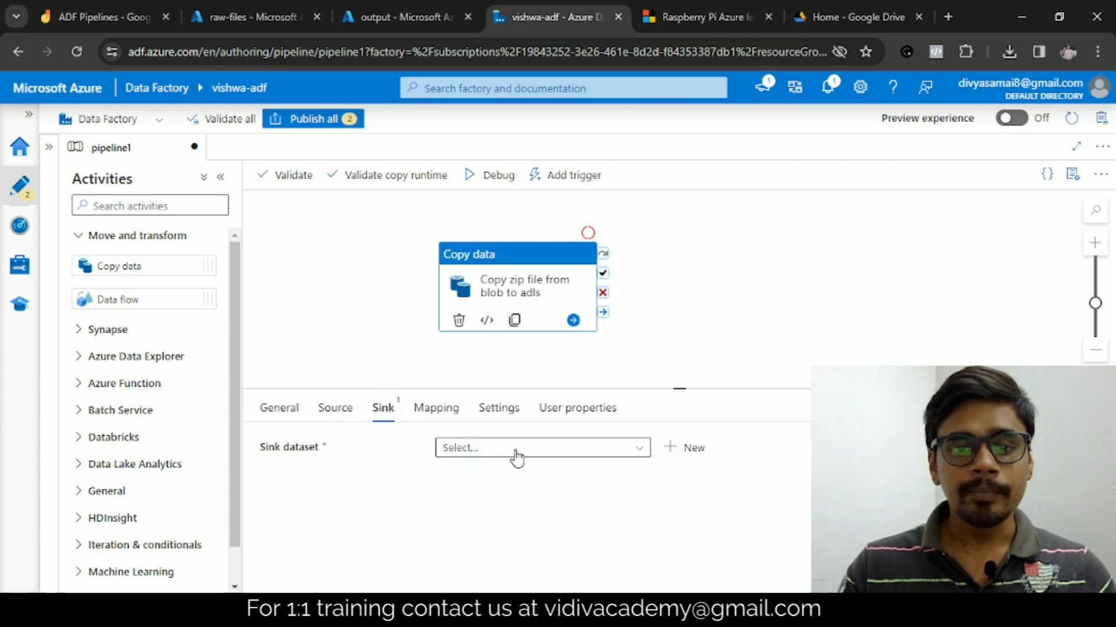
{"action": "left_click", "coordinate": [669, 448]}
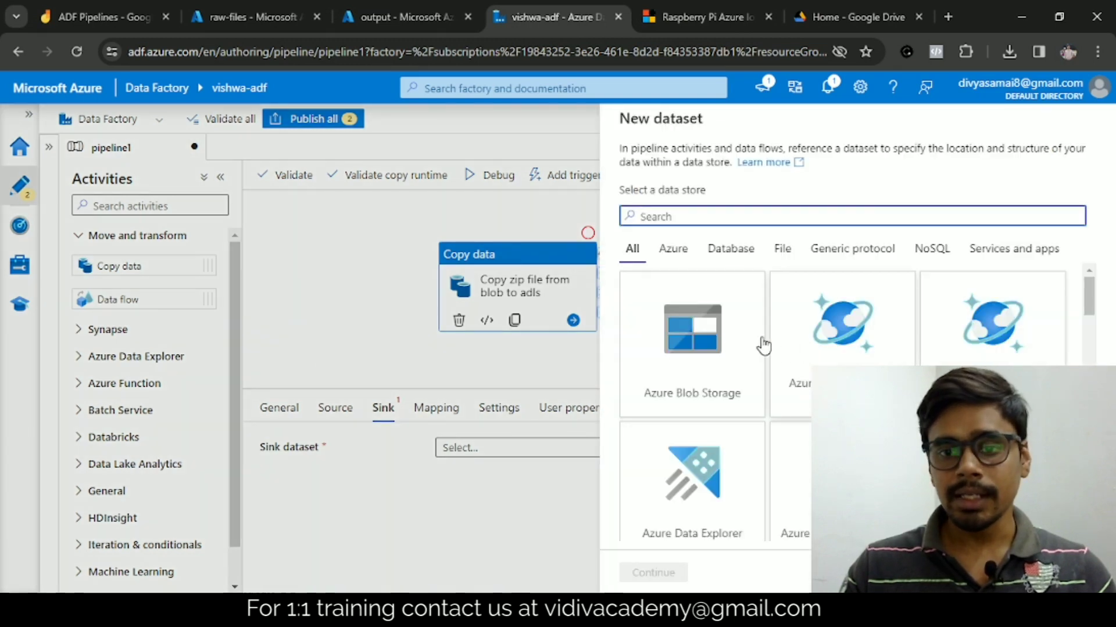
{"action": "left_click", "coordinate": [671, 250]}
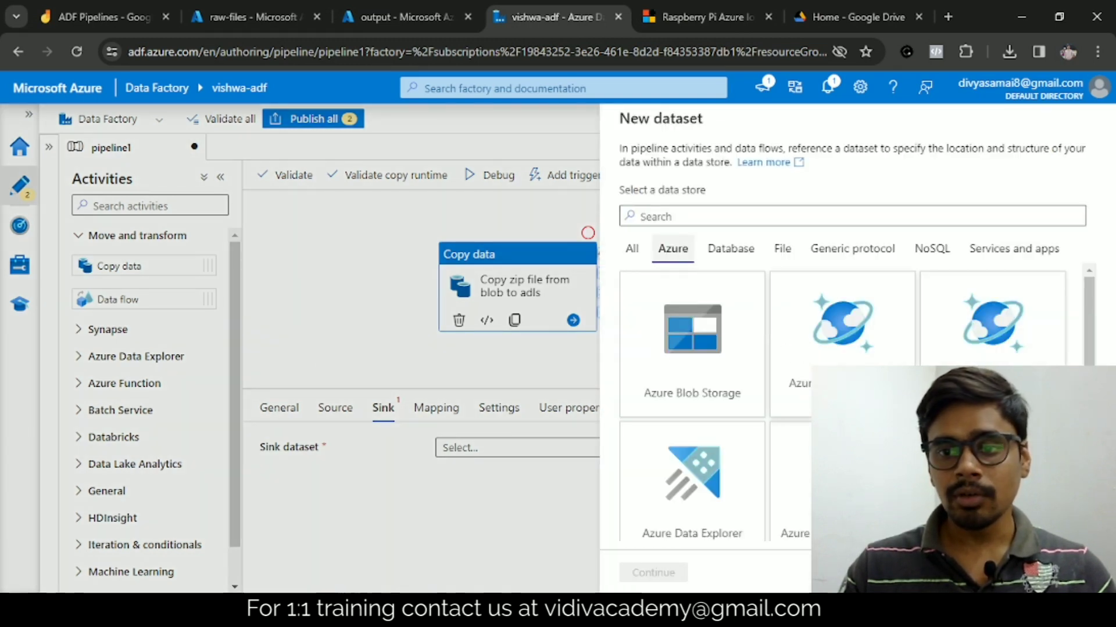
{"action": "scroll", "coordinate": [988, 355], "scroll_direction": "down", "scroll_amount": 3}
{"action": "scroll", "coordinate": [987, 356], "scroll_direction": "up", "scroll_amount": 2}
{"action": "left_click", "coordinate": [991, 360]}
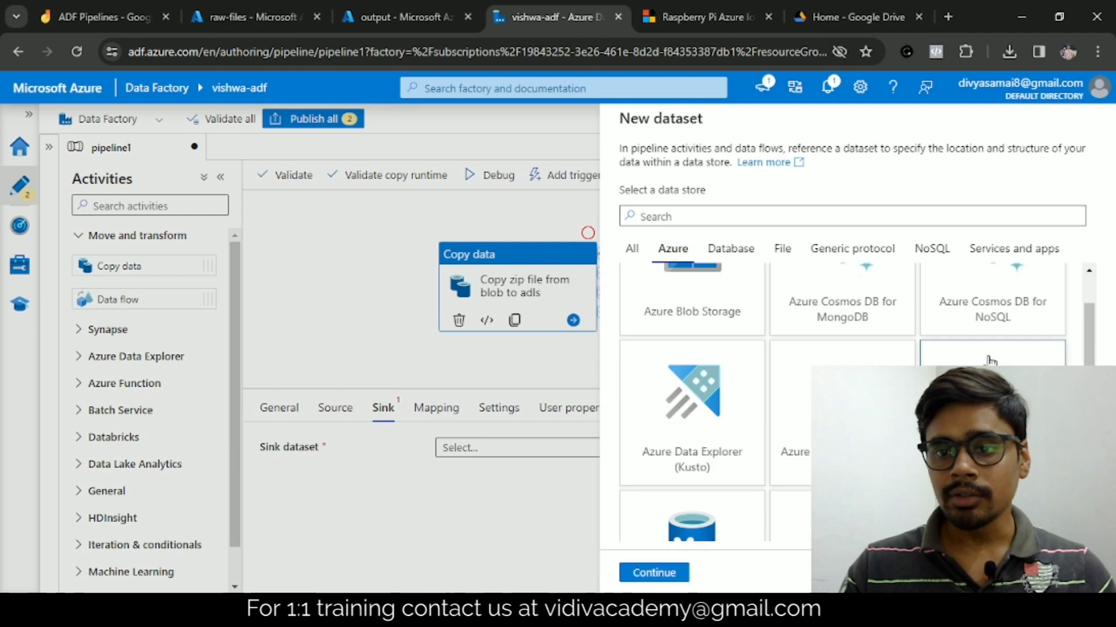
{"action": "left_click", "coordinate": [652, 574]}
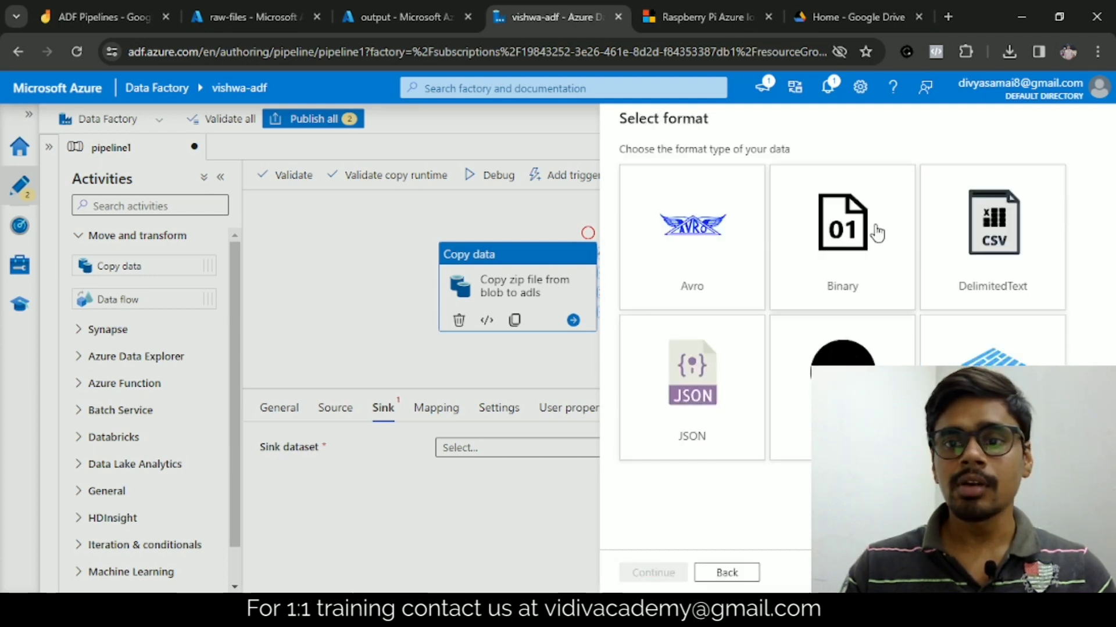
{"action": "left_click", "coordinate": [969, 297]}
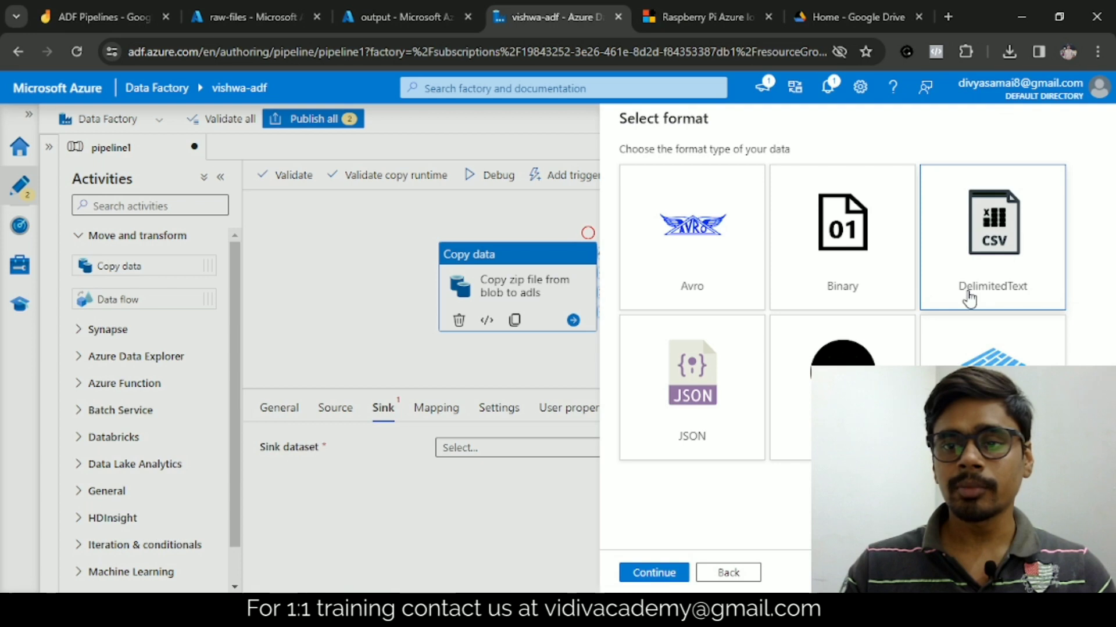
{"action": "left_click", "coordinate": [652, 574]}
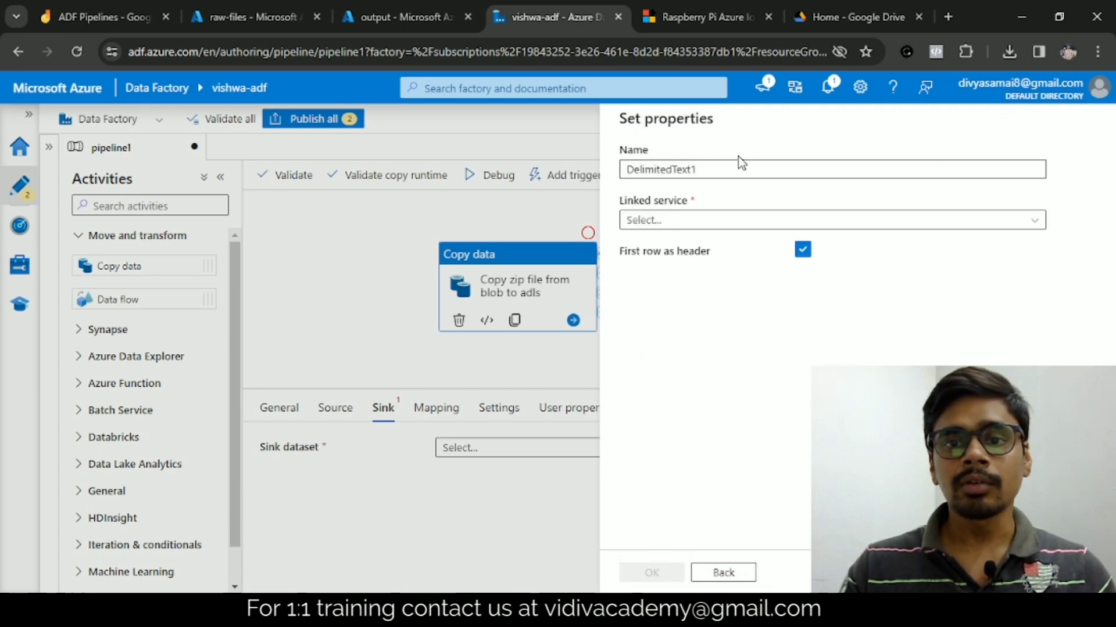
Name the new delimited-text sink dataset tsv_sink
{"action": "left_click_drag", "start_coordinate": [705, 169], "coordinate": [572, 189]}
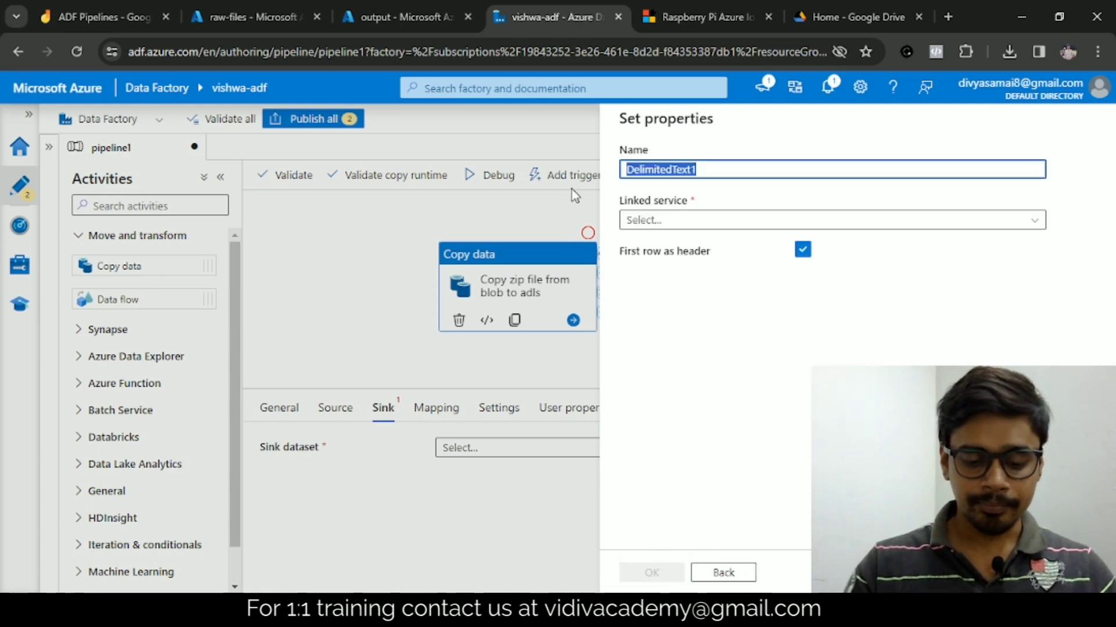
{"action": "type", "text": "ts"}
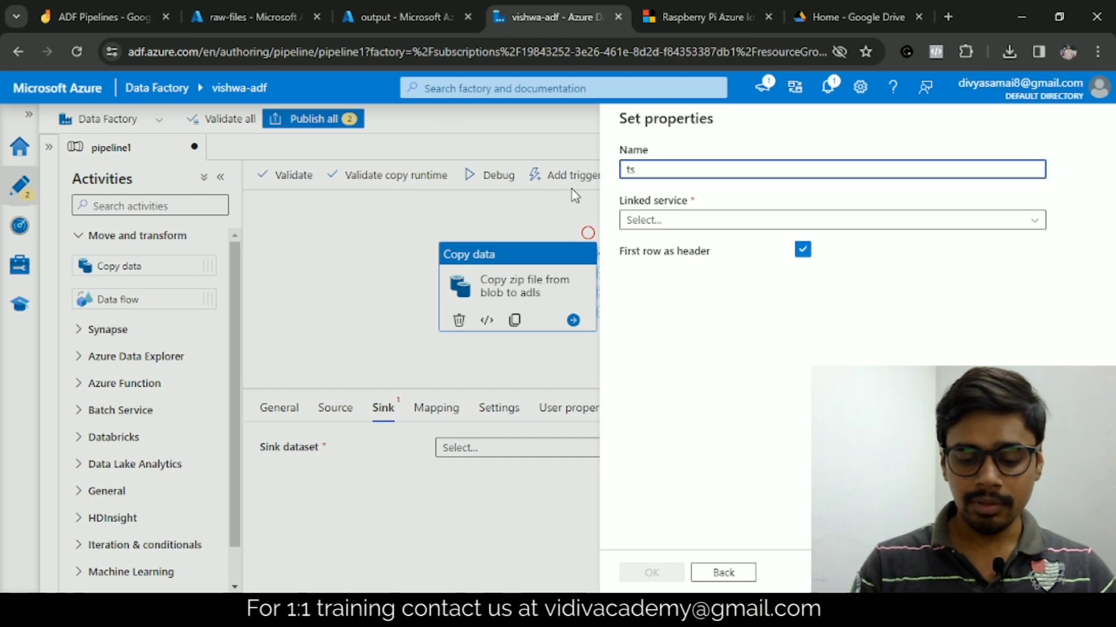
{"action": "type", "text": "v_sin"}
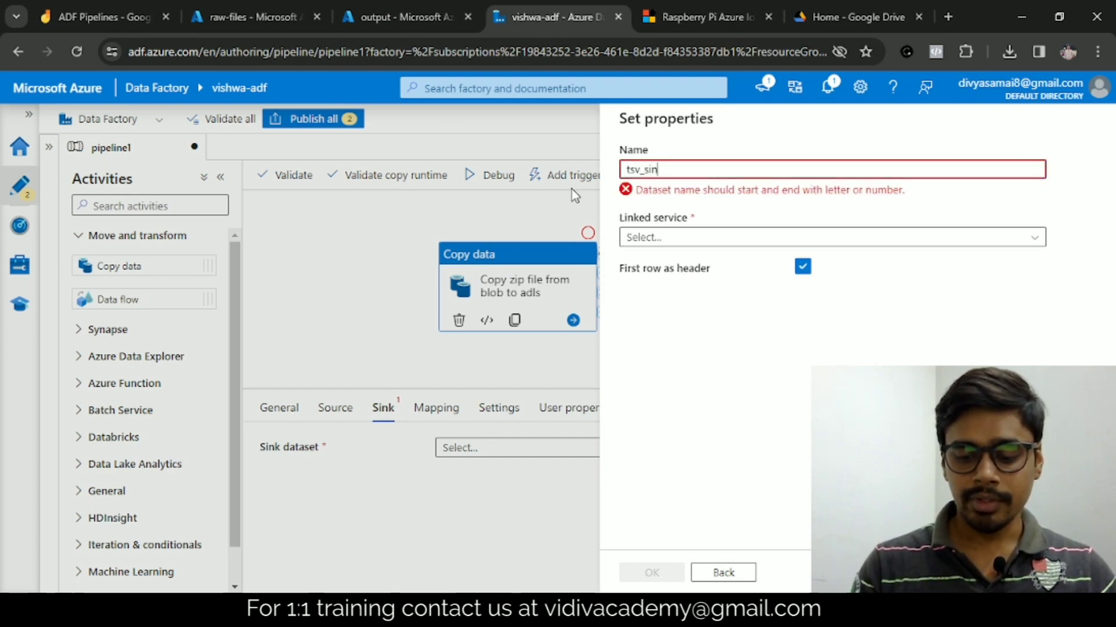
{"action": "type", "text": "k_"}
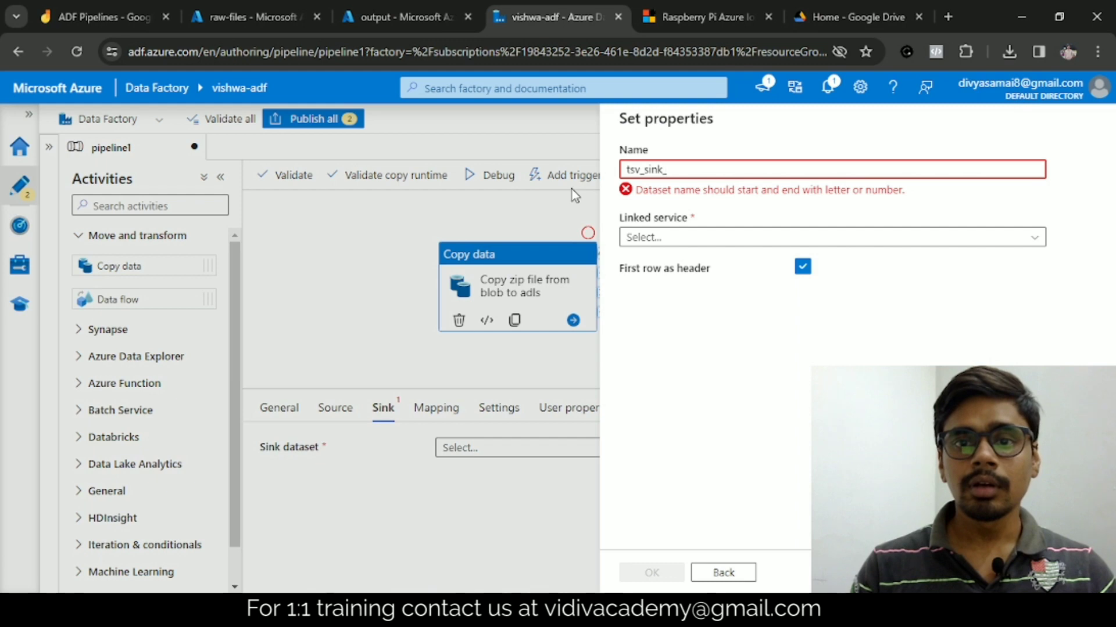
{"action": "key", "text": "BackSpace"}
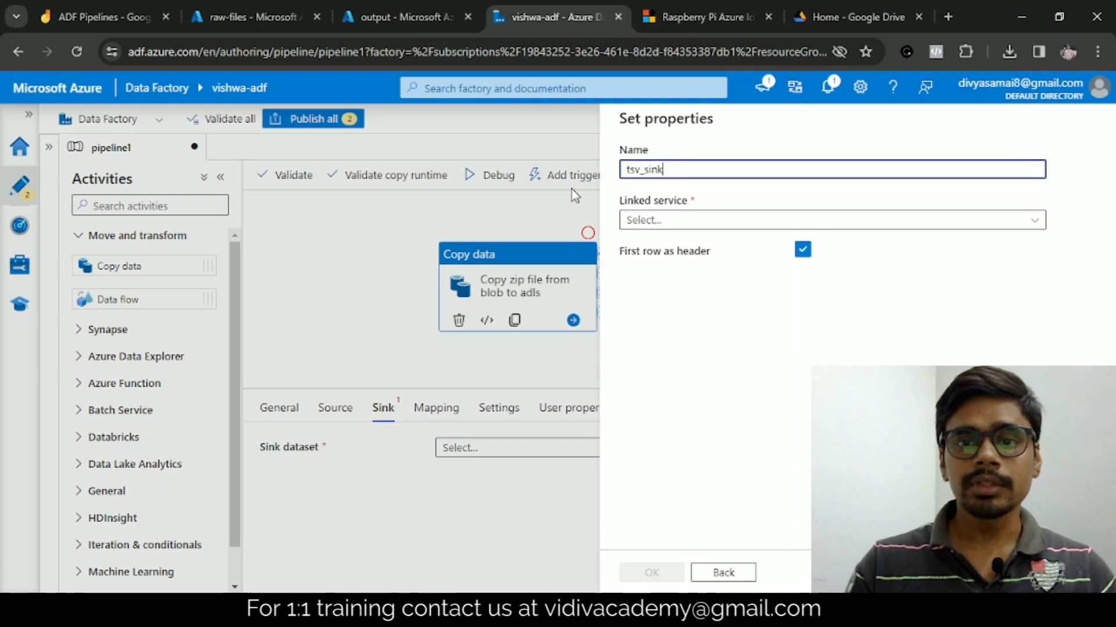
Start a new Azure Data Lake Storage Gen2 linked service for the sink dataset and name it tsv_sink_ls
{"action": "left_click", "coordinate": [720, 228]}
{"action": "left_click", "coordinate": [648, 270]}
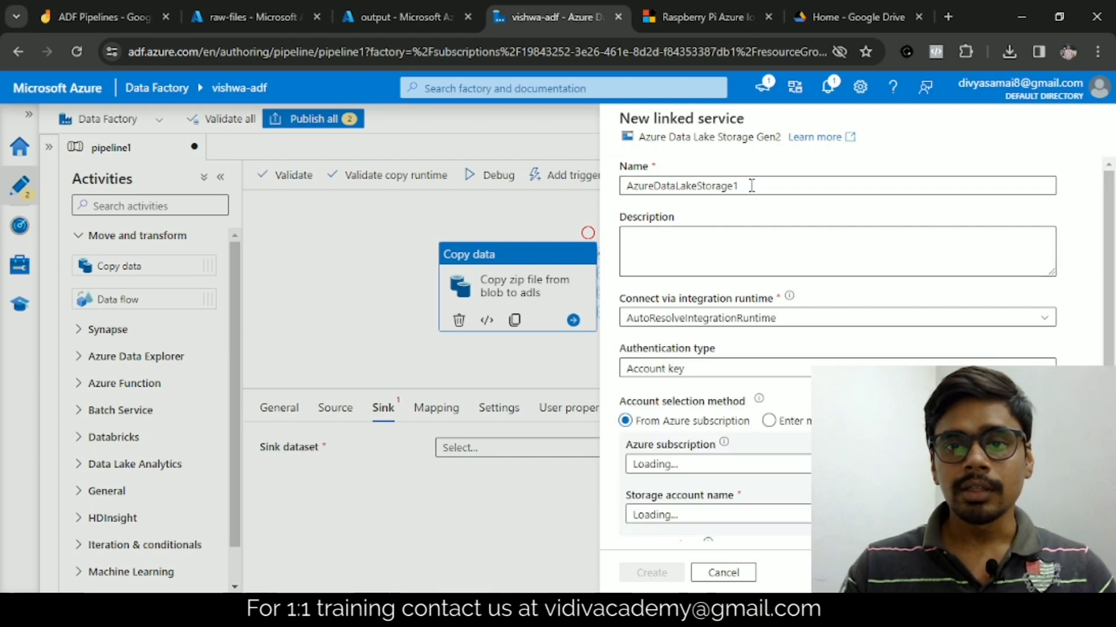
{"action": "type", "text": "tsv_"}
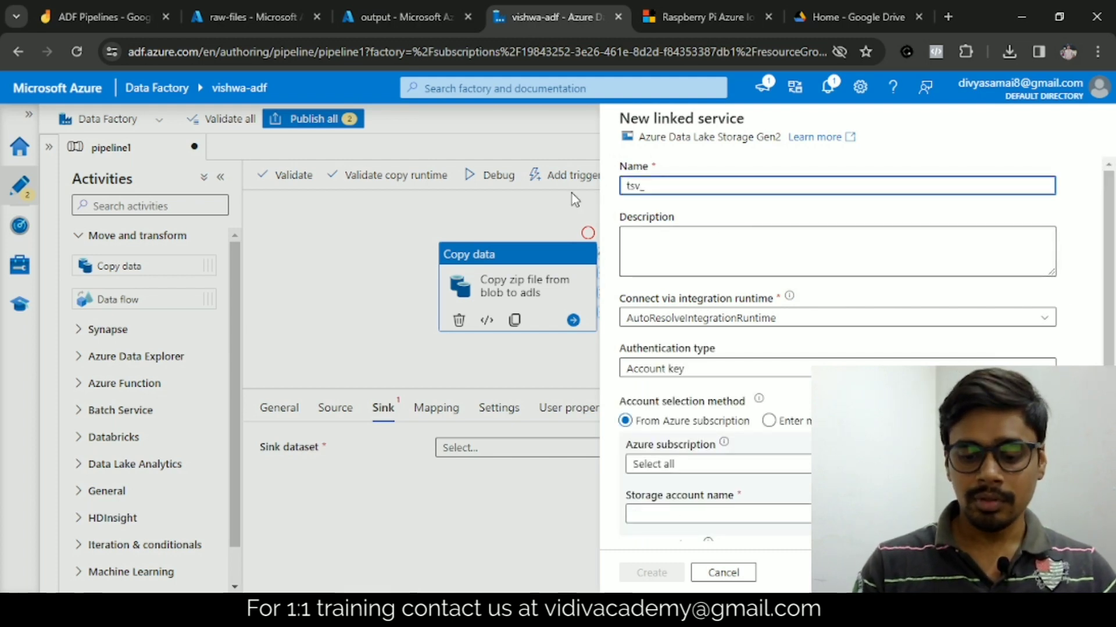
{"action": "type", "text": "sink_ls"}
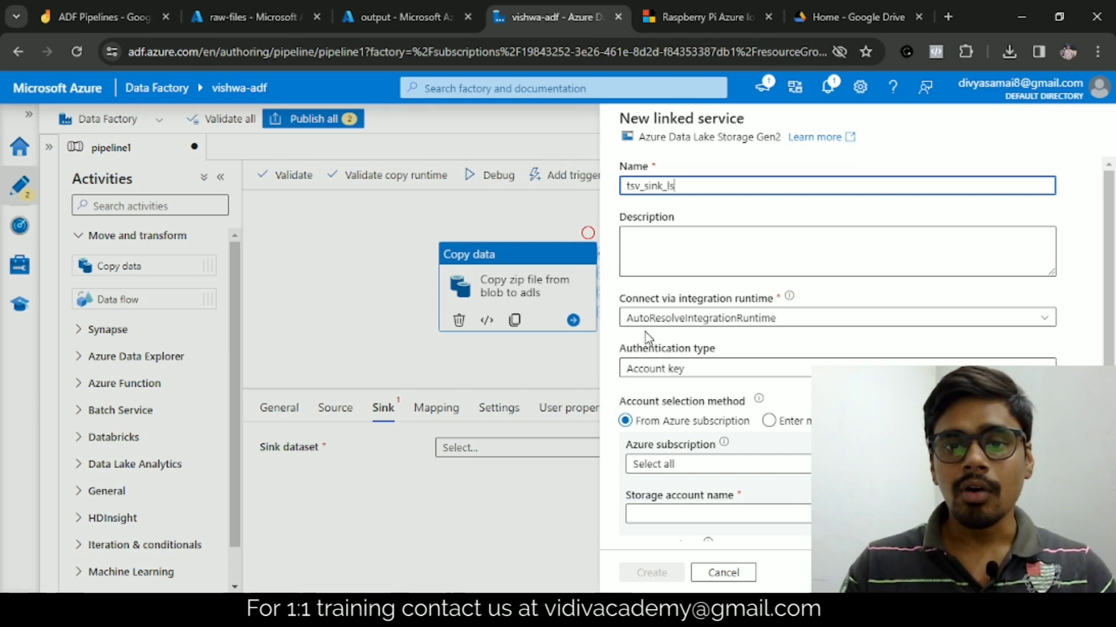
Connect the linked service to the vishwadlsa storage account in the Free Trial subscription and create it
{"action": "scroll", "coordinate": [716, 335], "scroll_direction": "down", "scroll_amount": 2}
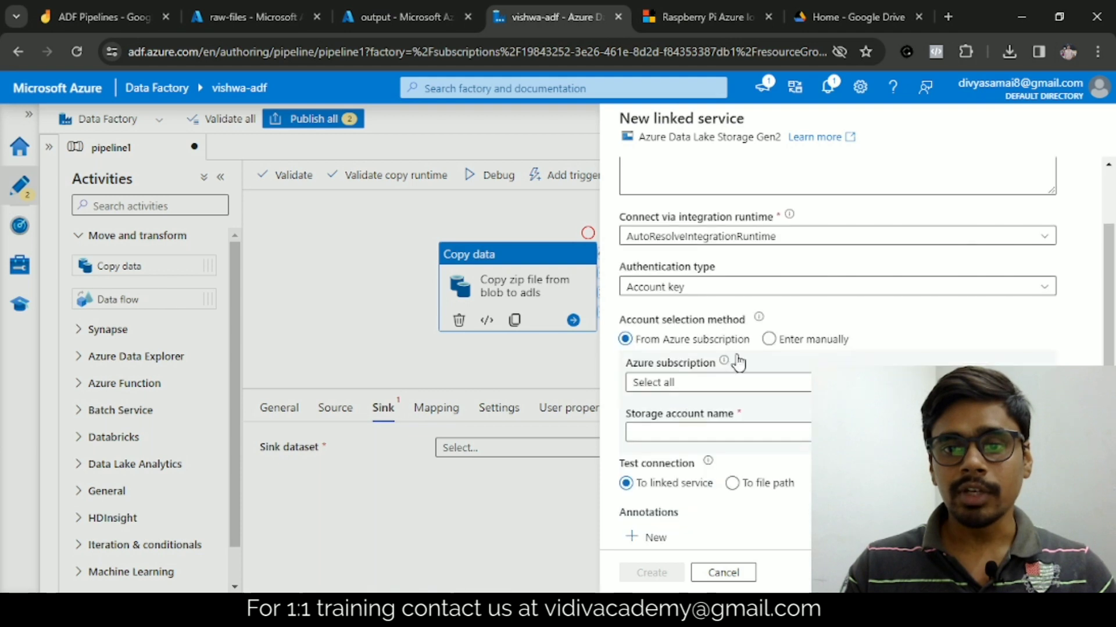
{"action": "scroll", "coordinate": [744, 388], "scroll_direction": "down", "scroll_amount": 2}
{"action": "left_click", "coordinate": [713, 314]}
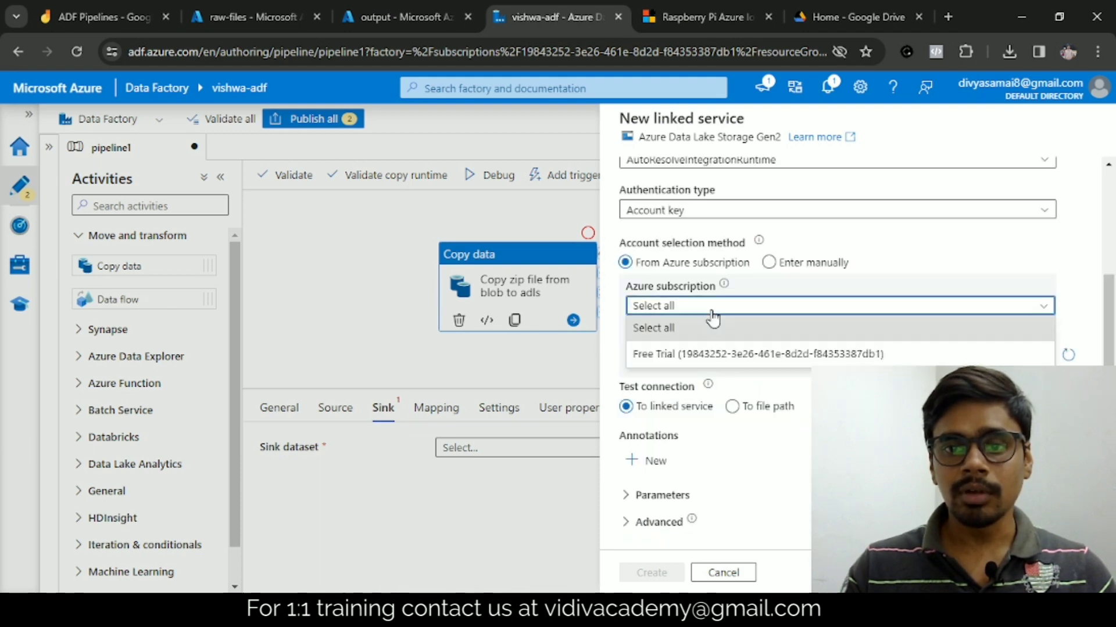
{"action": "left_click", "coordinate": [686, 357]}
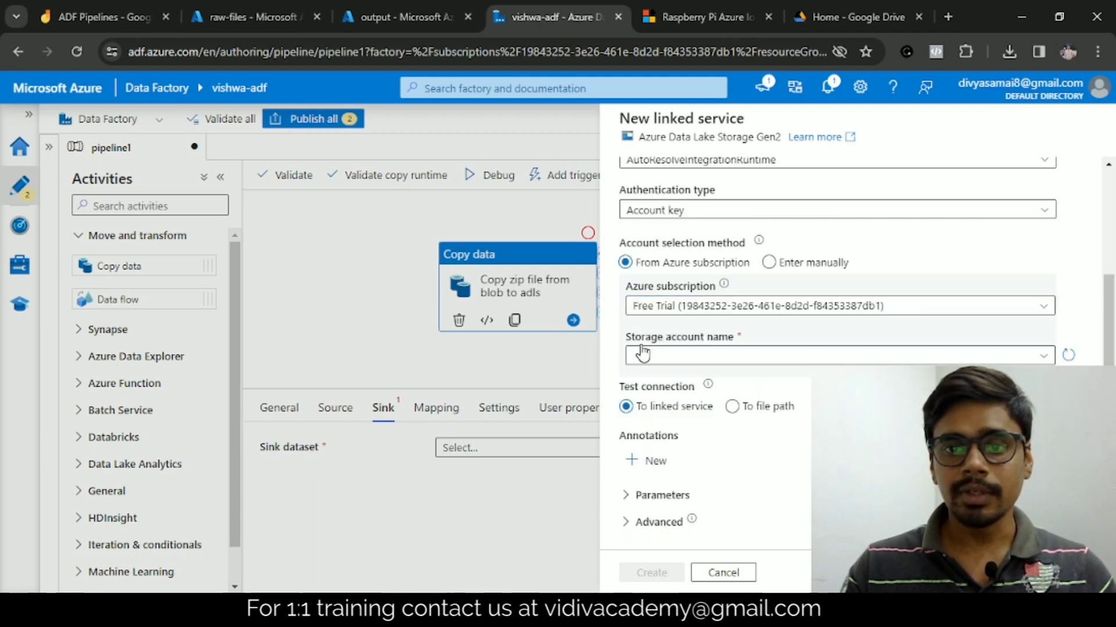
{"action": "left_click", "coordinate": [872, 358]}
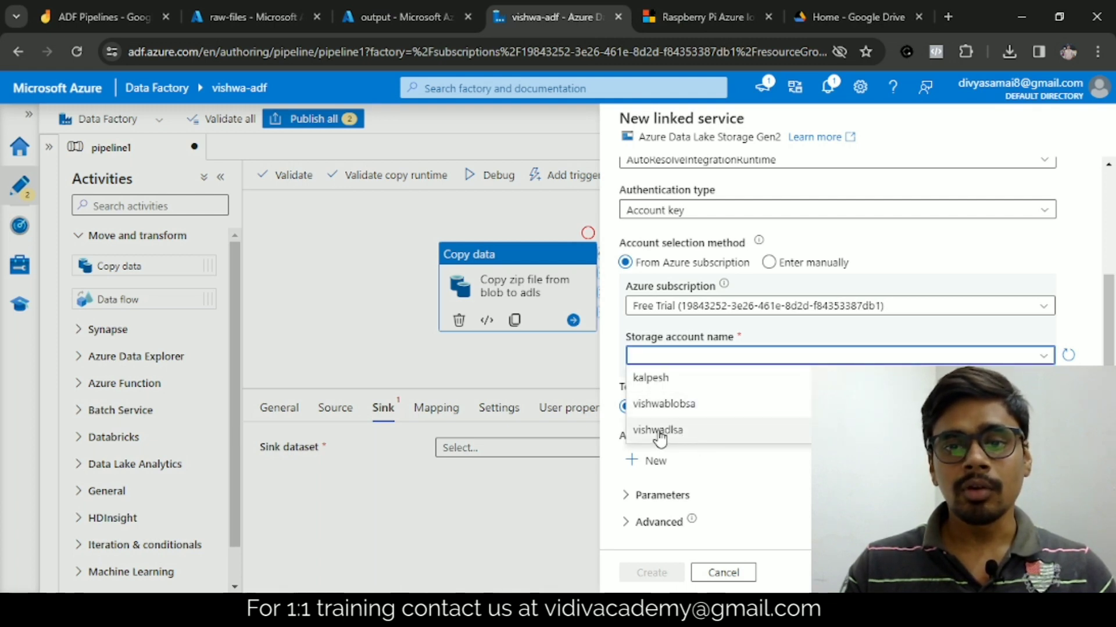
{"action": "left_click", "coordinate": [728, 429]}
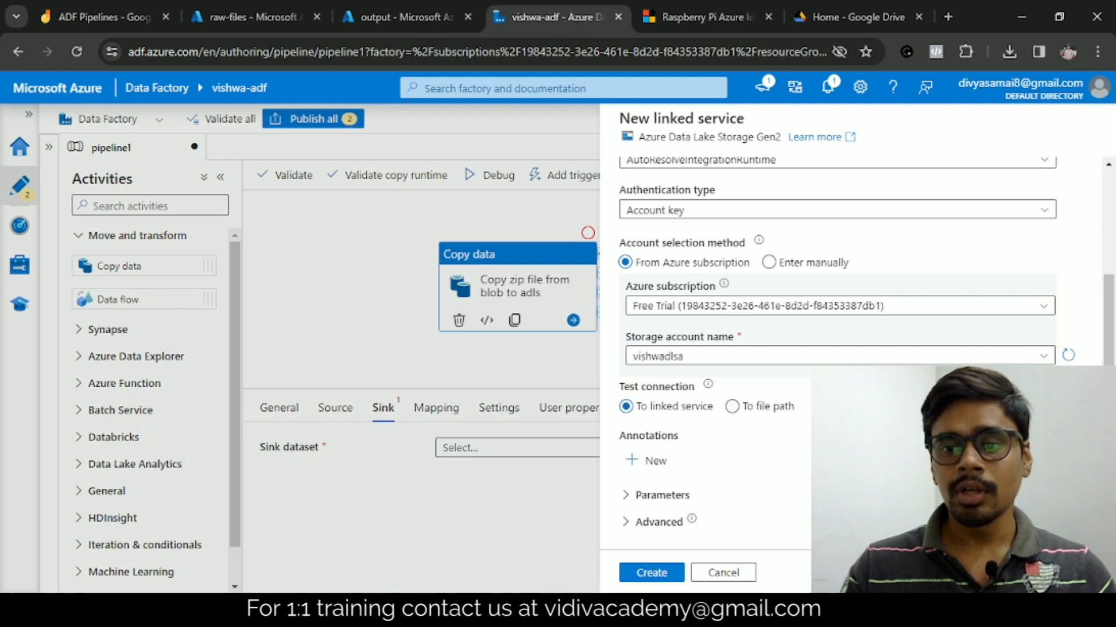
{"action": "left_click", "coordinate": [1050, 572]}
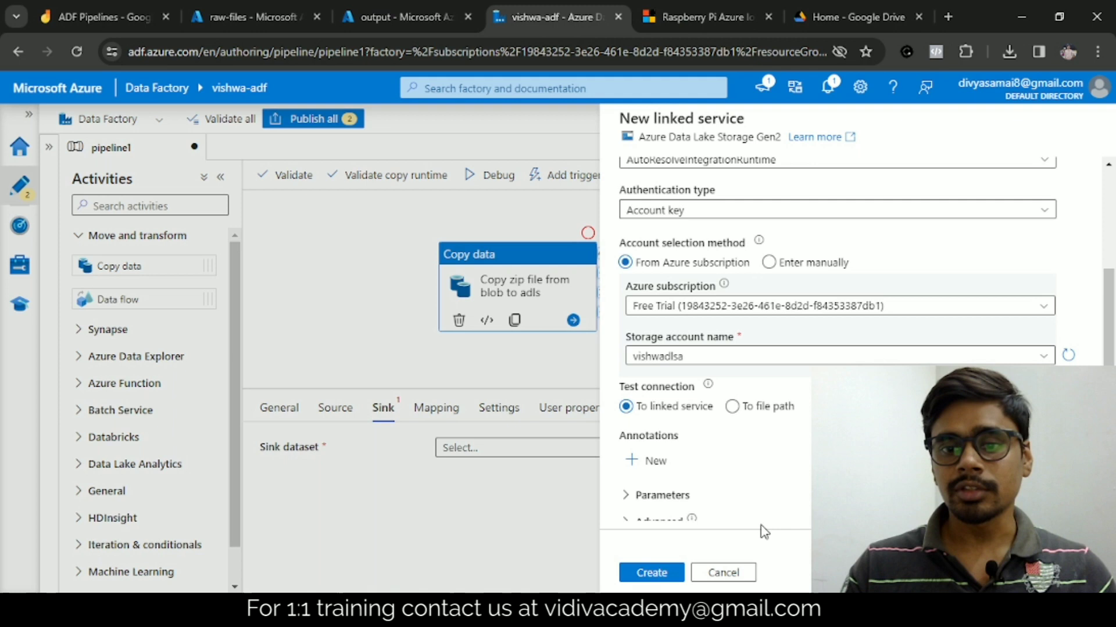
{"action": "left_click", "coordinate": [651, 572]}
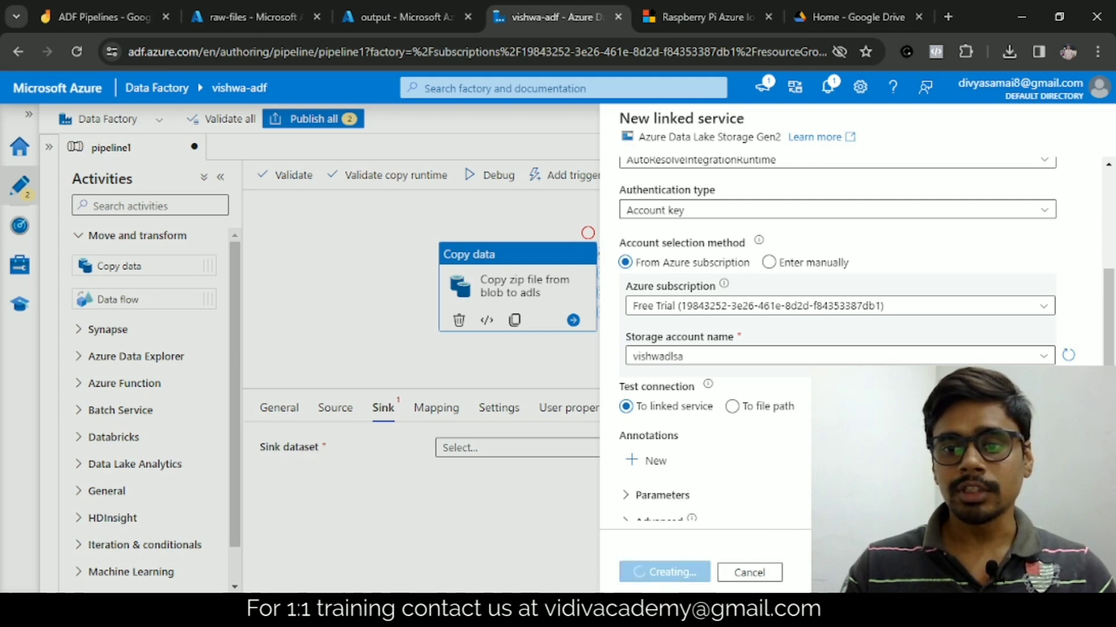
{"action": "scroll", "coordinate": [789, 395], "scroll_direction": "up", "scroll_amount": 3}
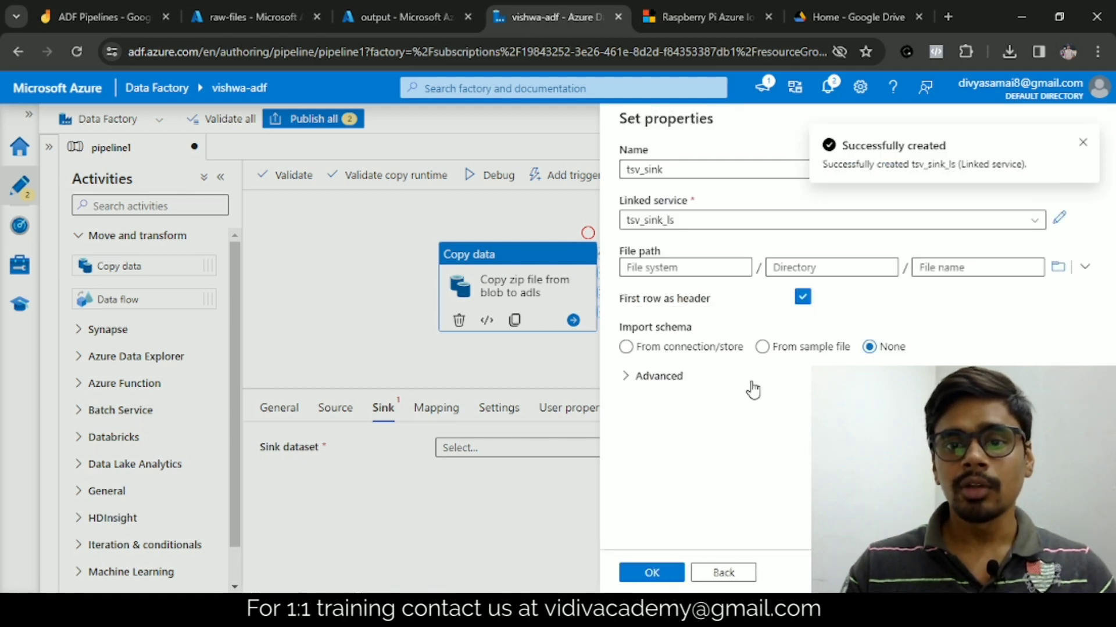
Set the sink dataset's file path to the output folder, and save the dataset with schema import set to None
{"action": "left_click", "coordinate": [1058, 268]}
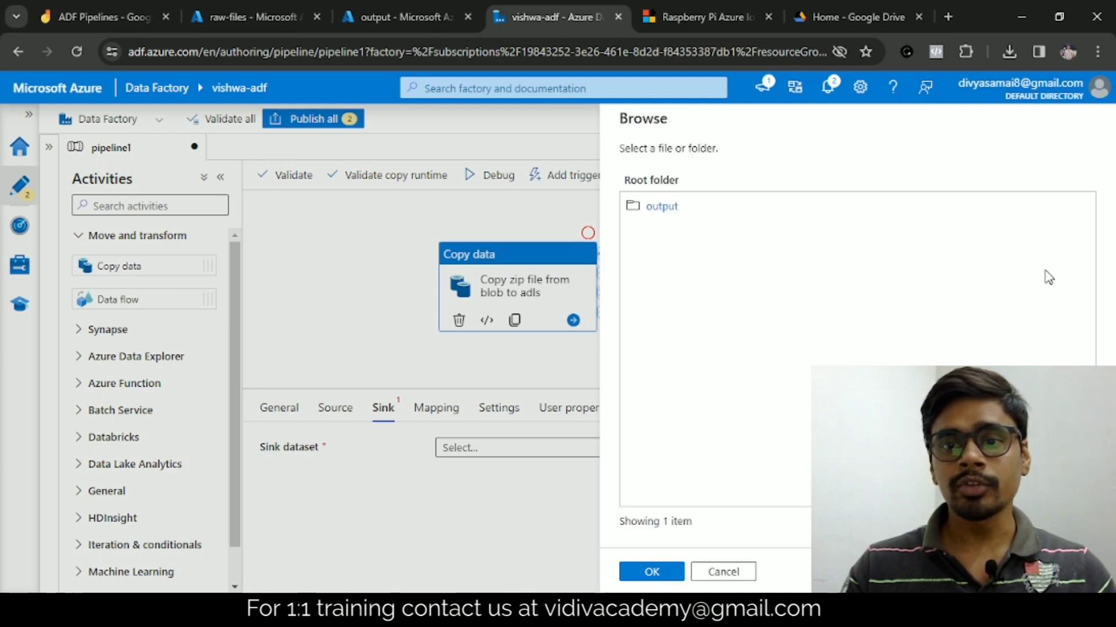
{"action": "left_click", "coordinate": [653, 209]}
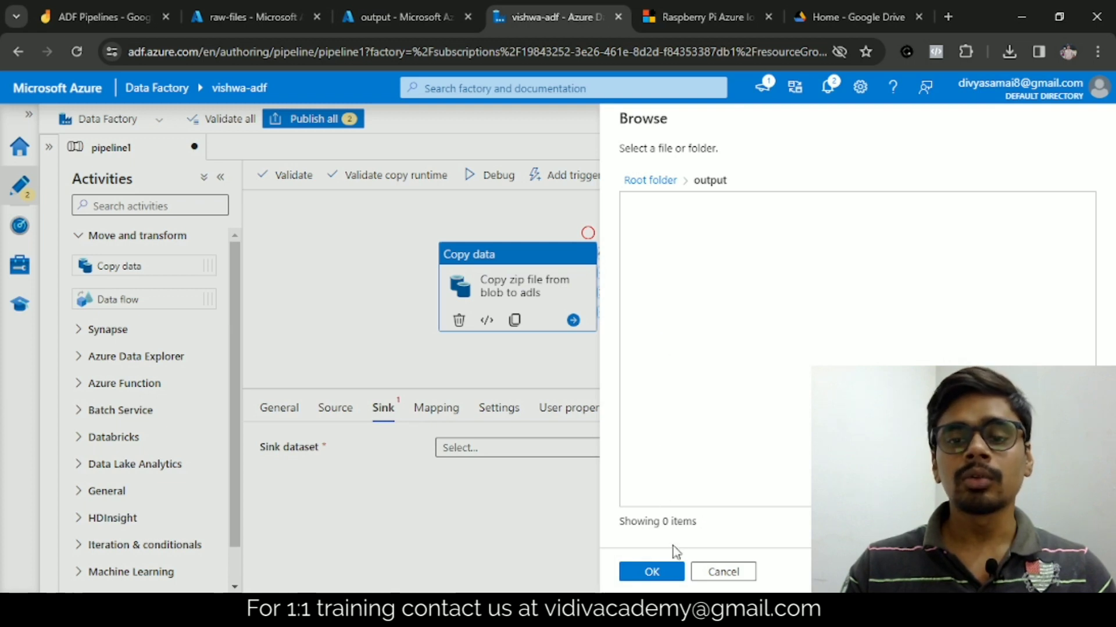
{"action": "left_click", "coordinate": [651, 571]}
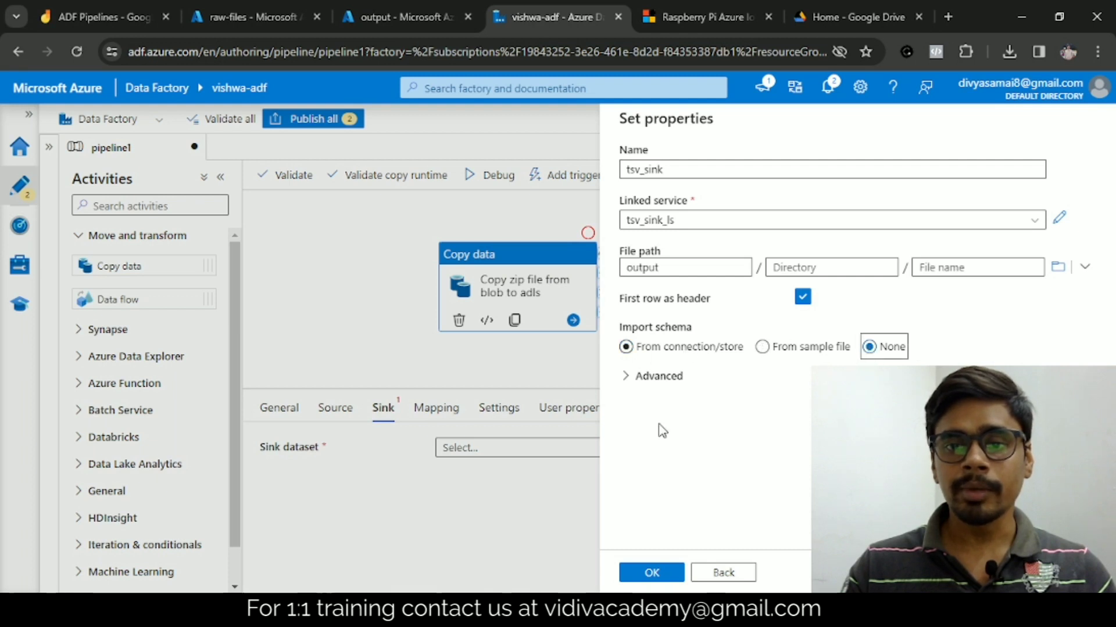
{"action": "left_click", "coordinate": [657, 576]}
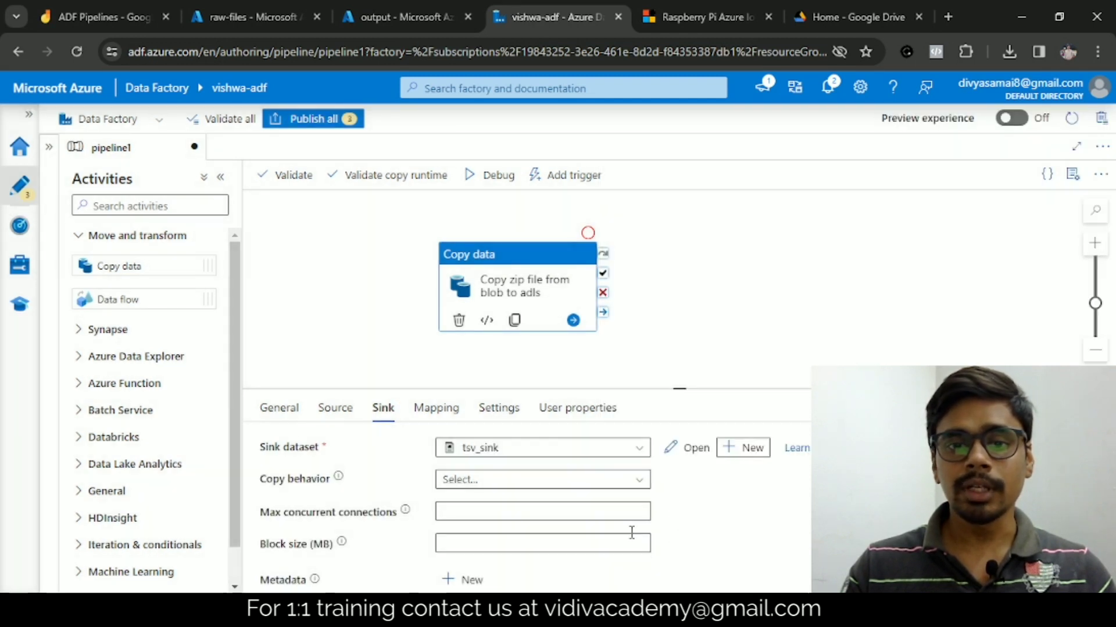
Open the tsv_source dataset from the copy activity's source settings and set its compression type to gzip (.gz)
{"action": "left_click", "coordinate": [336, 408]}
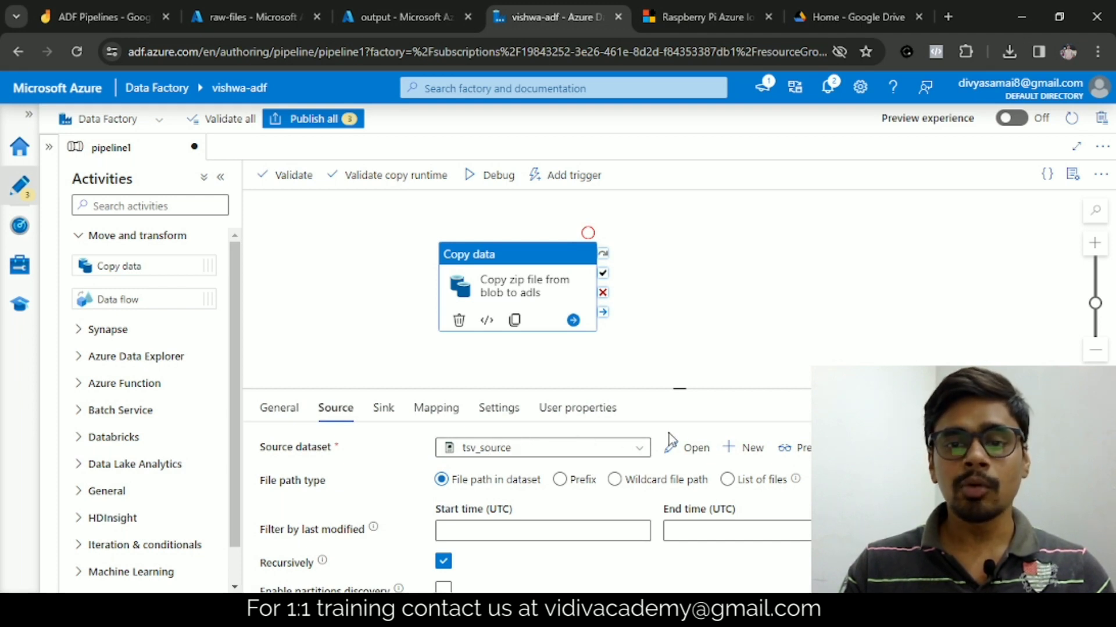
{"action": "left_click", "coordinate": [674, 455]}
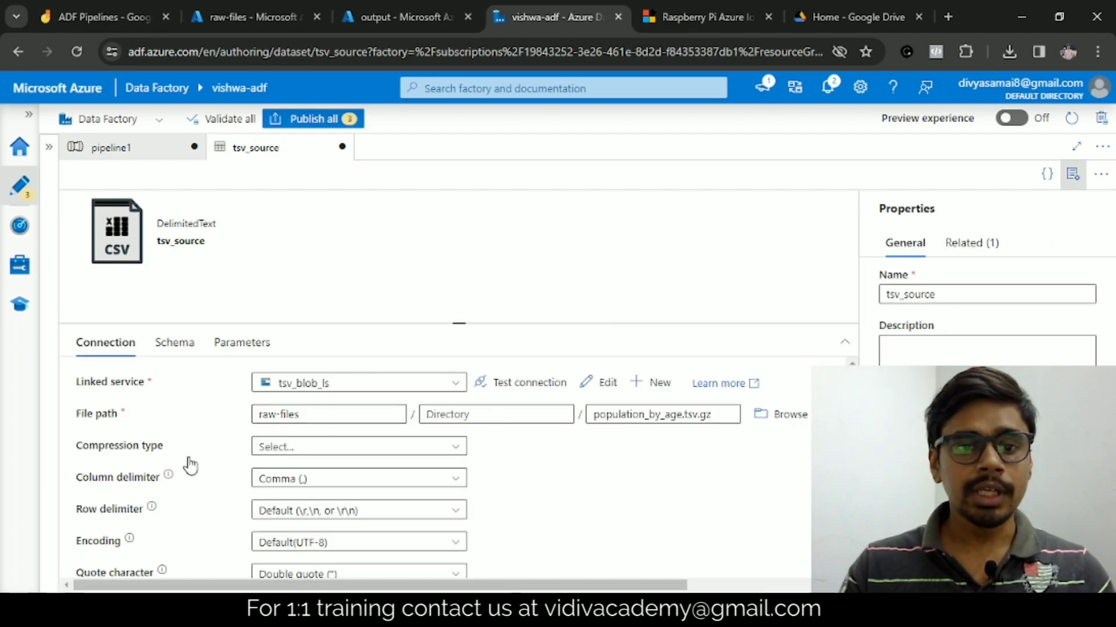
{"action": "scroll", "coordinate": [292, 492], "scroll_direction": "down", "scroll_amount": 2}
{"action": "scroll", "coordinate": [311, 531], "scroll_direction": "up", "scroll_amount": 2}
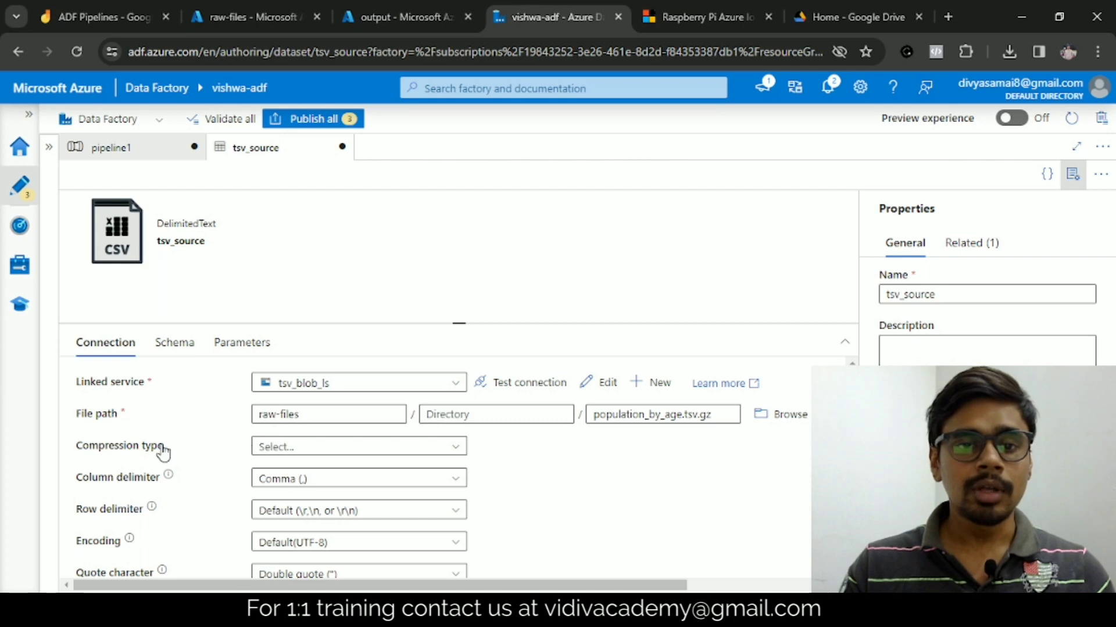
{"action": "left_click", "coordinate": [397, 449]}
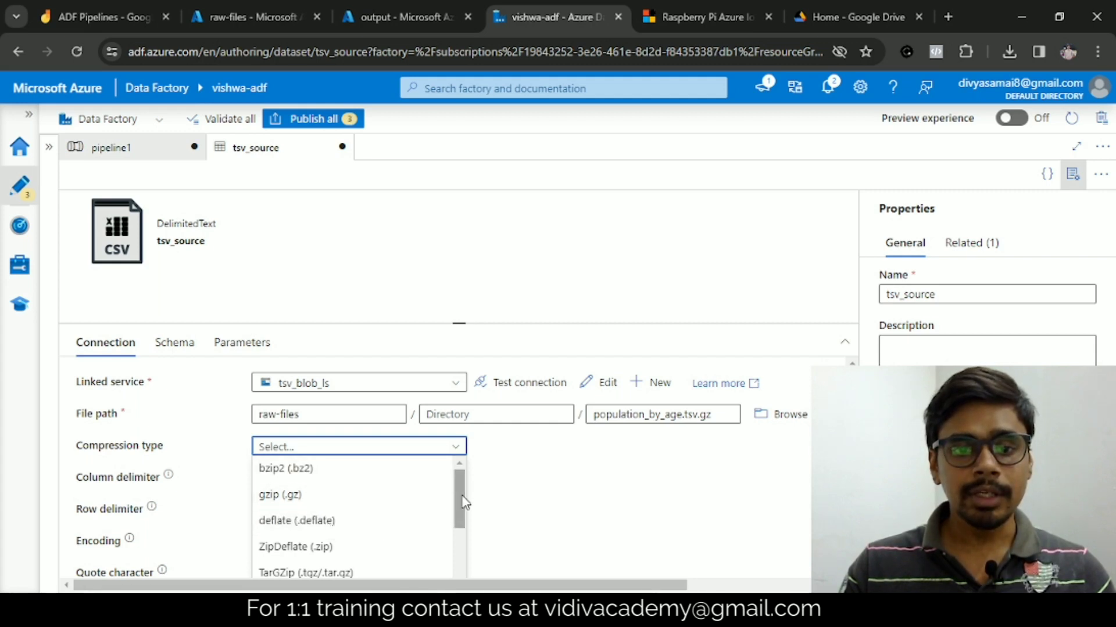
{"action": "left_click_drag", "start_coordinate": [460, 493], "coordinate": [462, 549]}
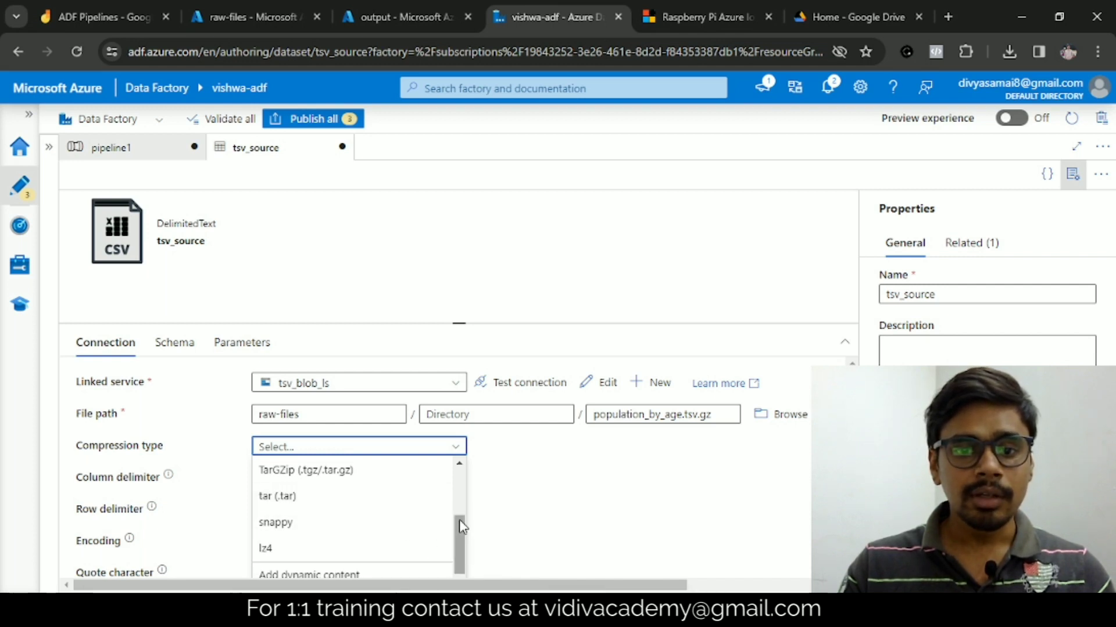
{"action": "scroll", "coordinate": [456, 511], "scroll_direction": "up", "scroll_amount": 3}
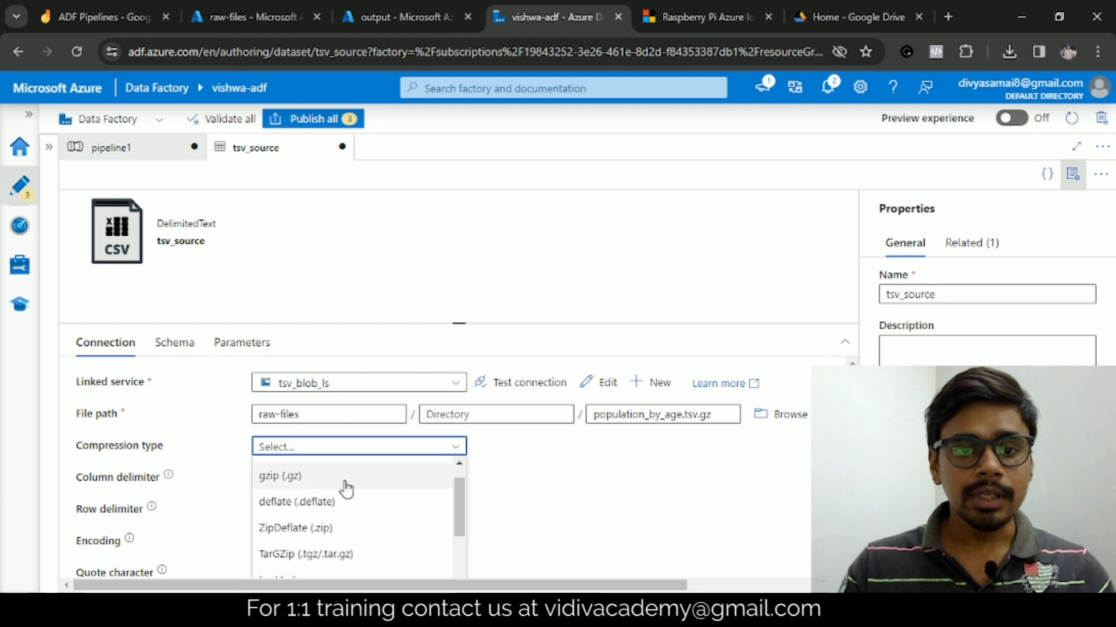
{"action": "left_click", "coordinate": [293, 475]}
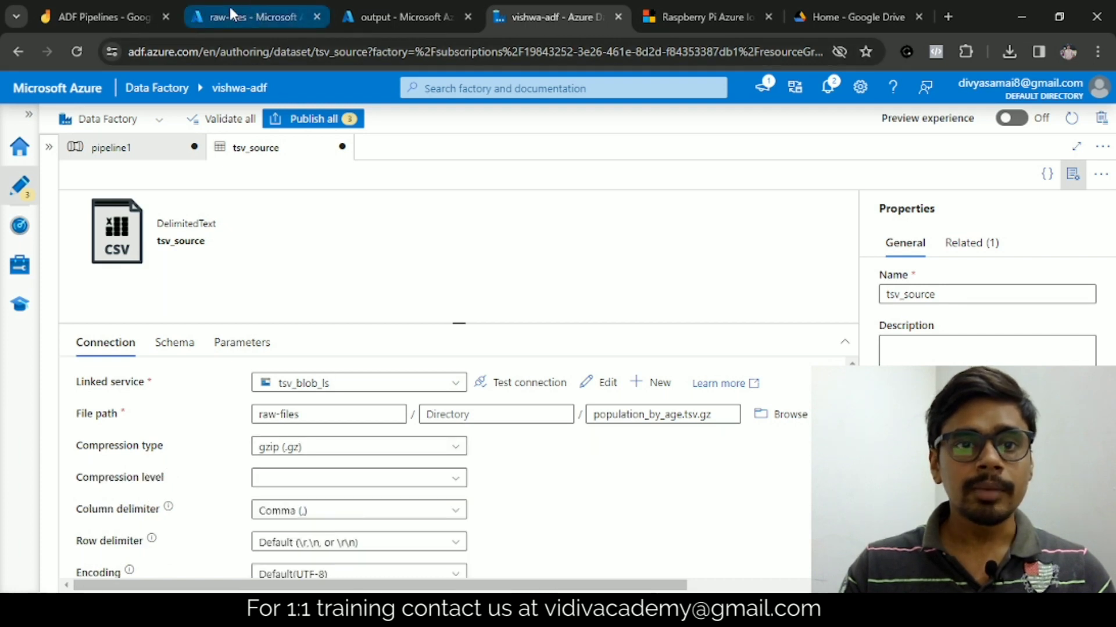
Check the source file's extension in the raw-files container, and set the tsv_source dataset's compression level to Optimal
{"action": "left_click", "coordinate": [229, 5]}
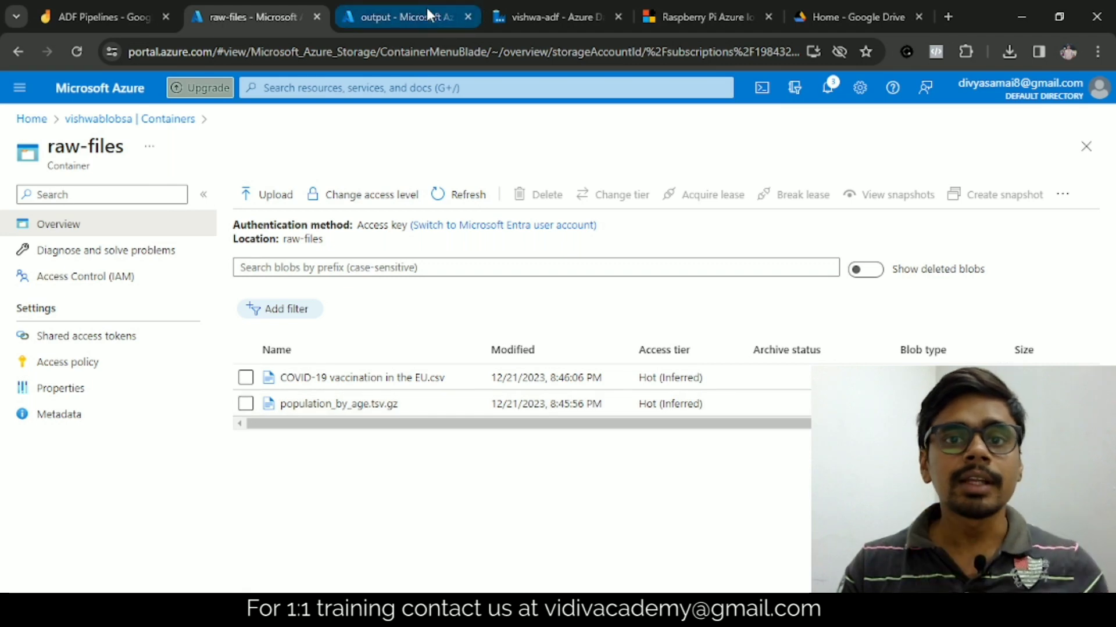
{"action": "left_click", "coordinate": [529, 13]}
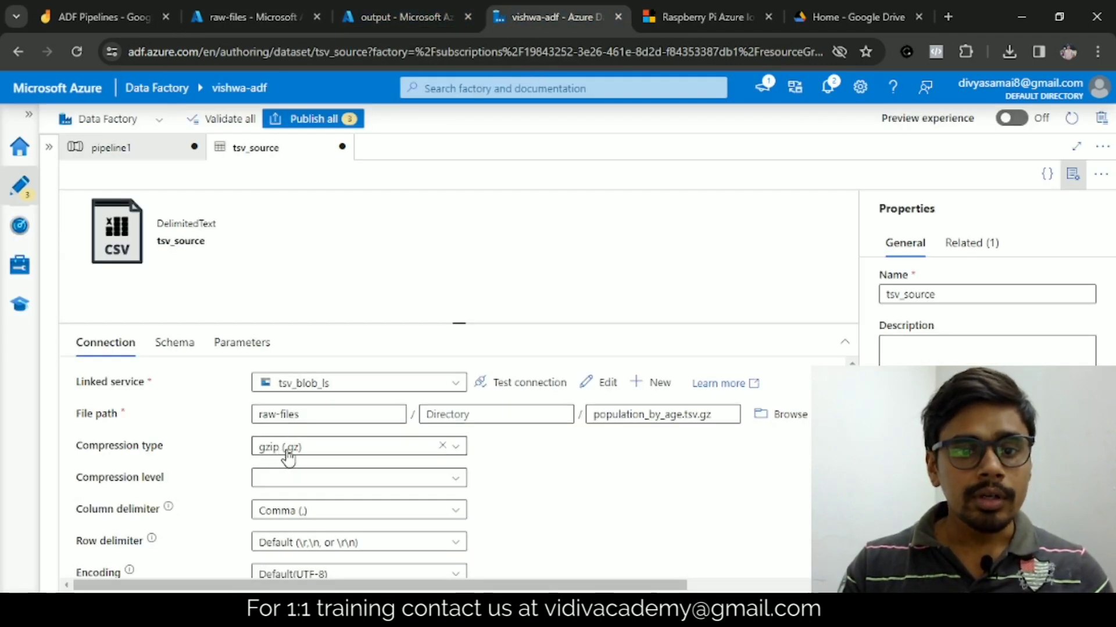
{"action": "left_click", "coordinate": [400, 480]}
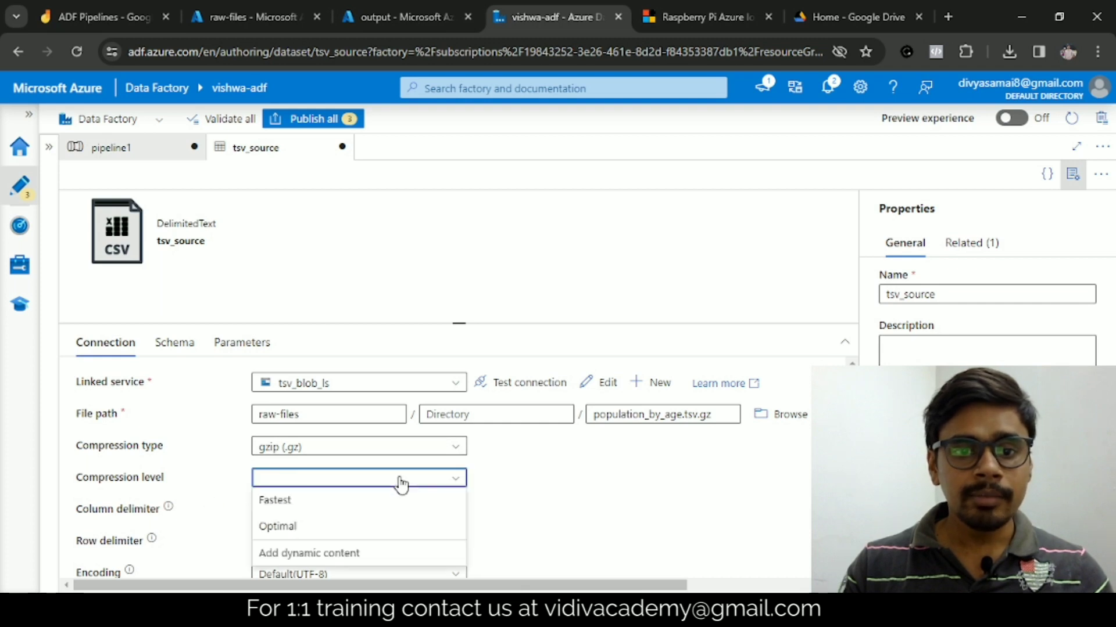
{"action": "left_click", "coordinate": [277, 527]}
Set the tsv_source dataset's column delimiter to Tab (\t), and go back to the raw-files container's file listing
{"action": "scroll", "coordinate": [546, 470], "scroll_direction": "down", "scroll_amount": 2}
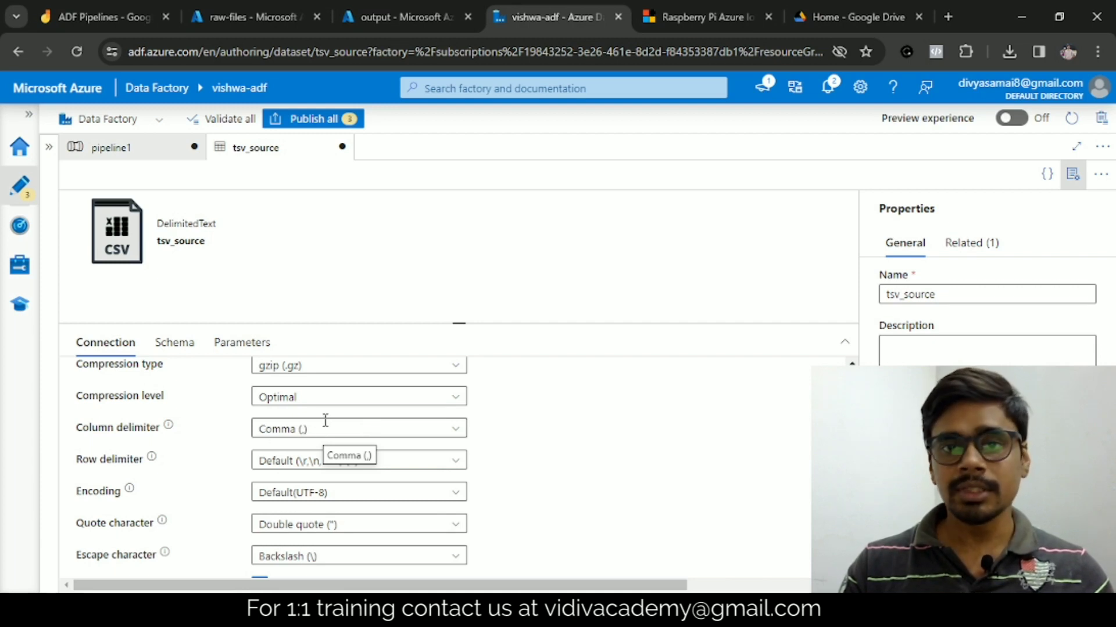
{"action": "left_click", "coordinate": [452, 431]}
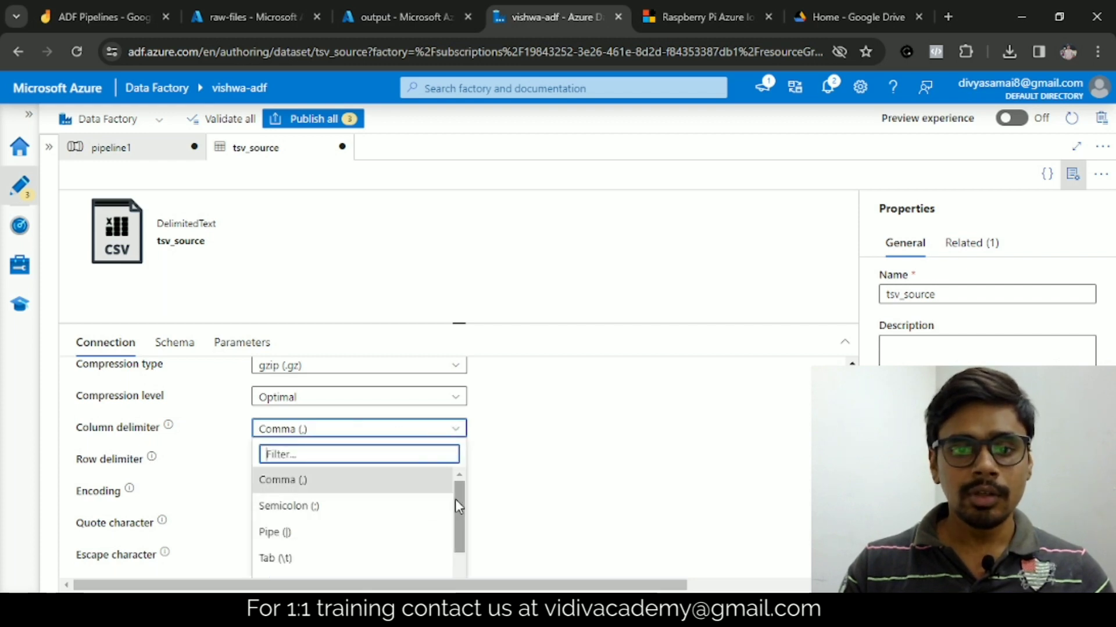
{"action": "scroll", "coordinate": [456, 502], "scroll_direction": "down", "scroll_amount": 1}
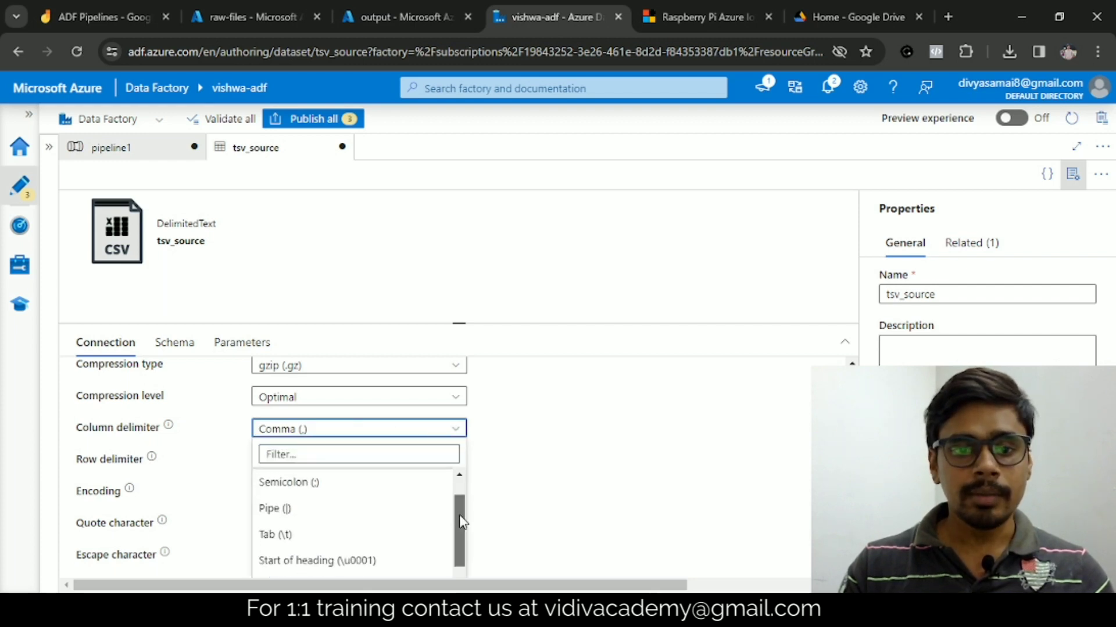
{"action": "left_click", "coordinate": [279, 526]}
{"action": "scroll", "coordinate": [301, 447], "scroll_direction": "up", "scroll_amount": 2}
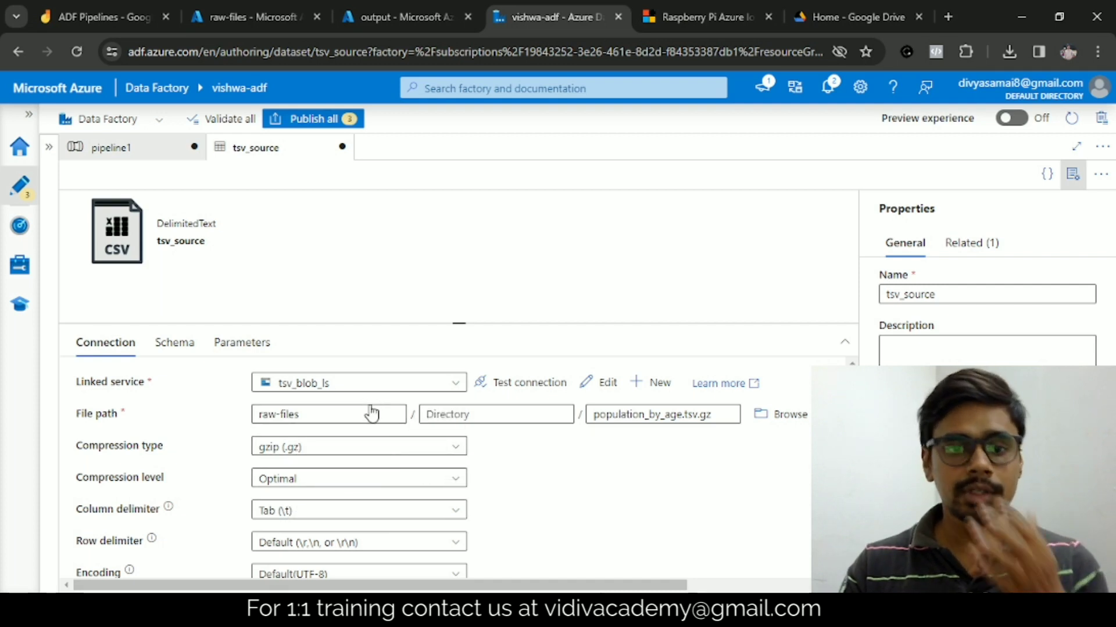
{"action": "left_click", "coordinate": [253, 22]}
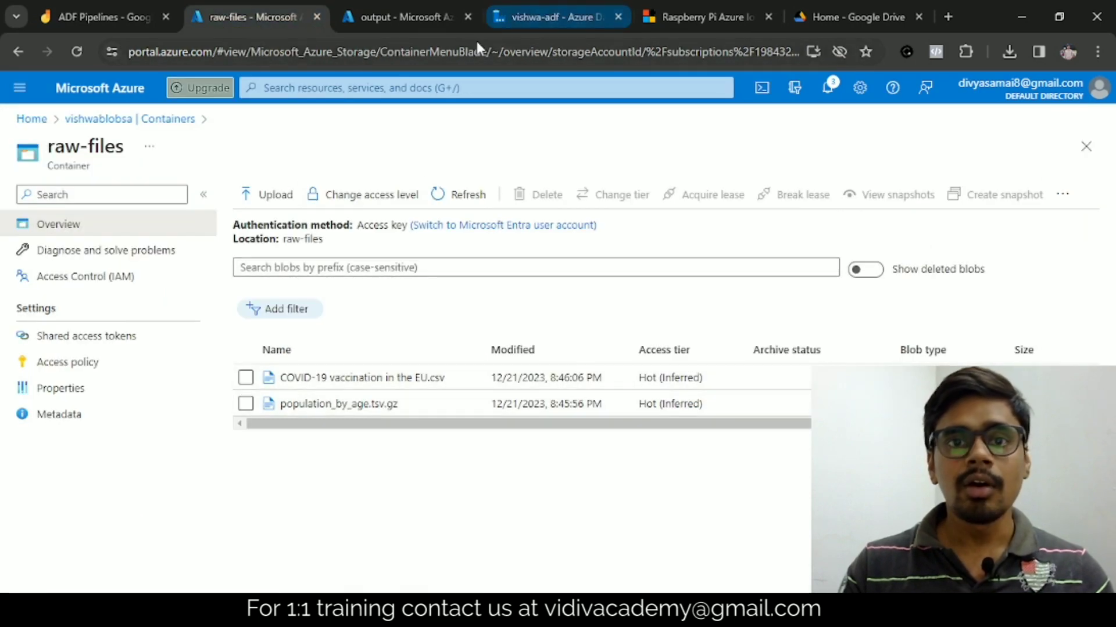
Check the source files in the local Pipeline 5 folder, and return to the data factory
{"action": "left_click", "coordinate": [359, 610]}
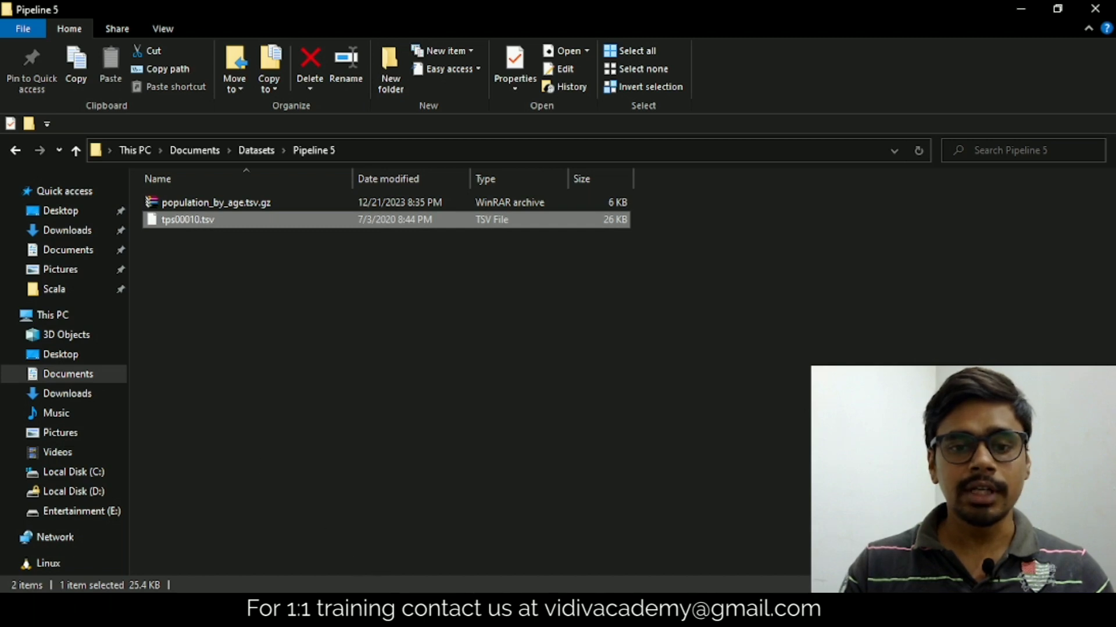
{"action": "left_click", "coordinate": [331, 610]}
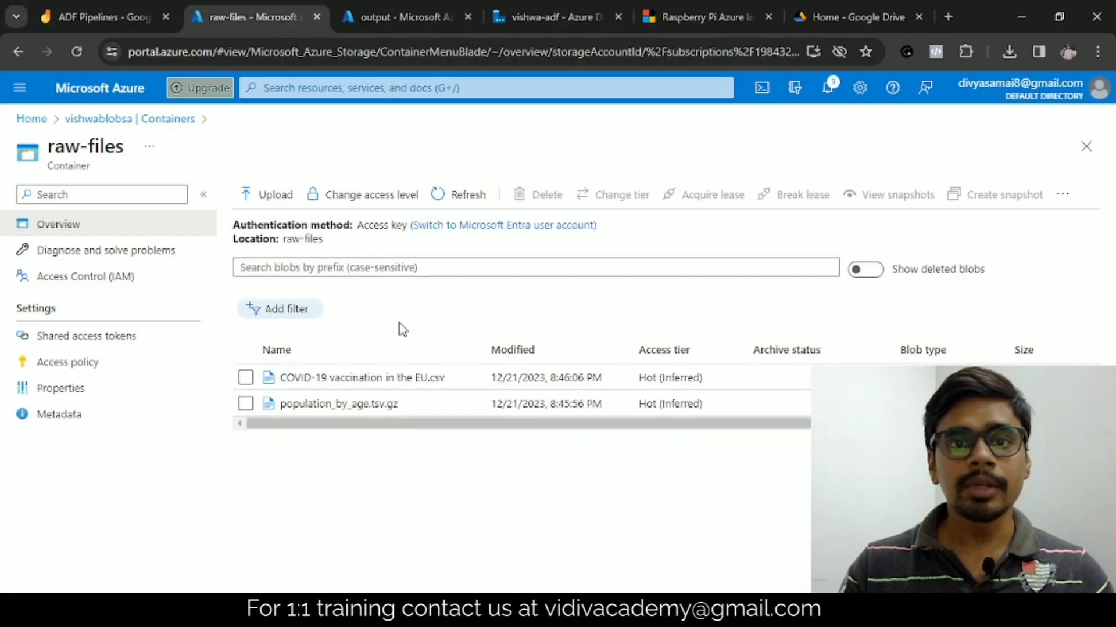
{"action": "left_click", "coordinate": [533, 24]}
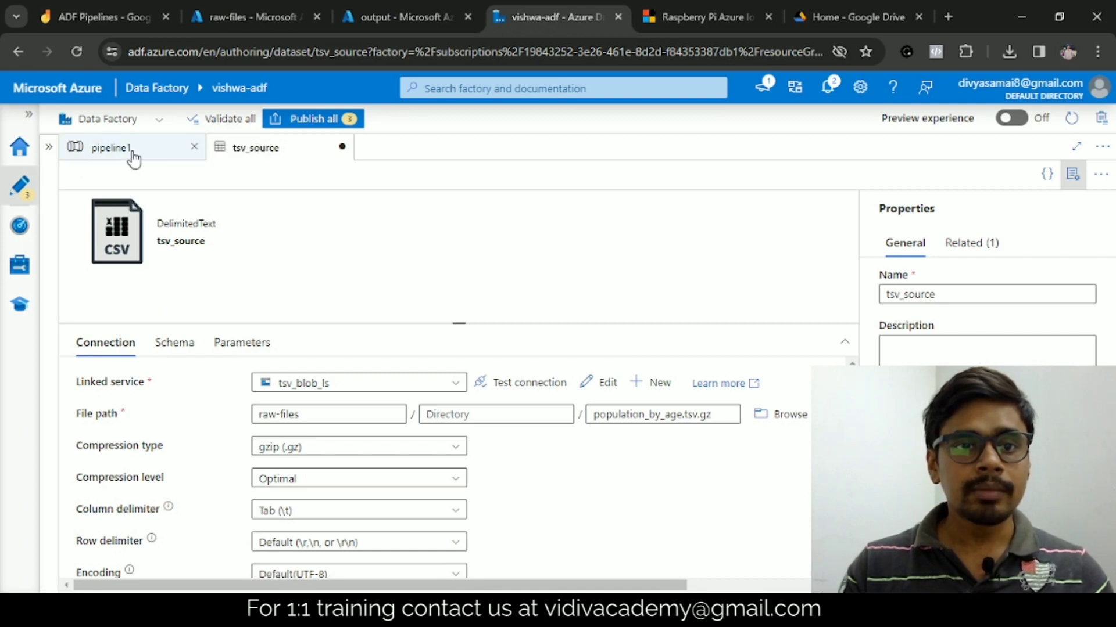
Open the tsv_sink dataset from the copy activity's sink settings and set its column delimiter to Tab (\t)
{"action": "left_click", "coordinate": [110, 148]}
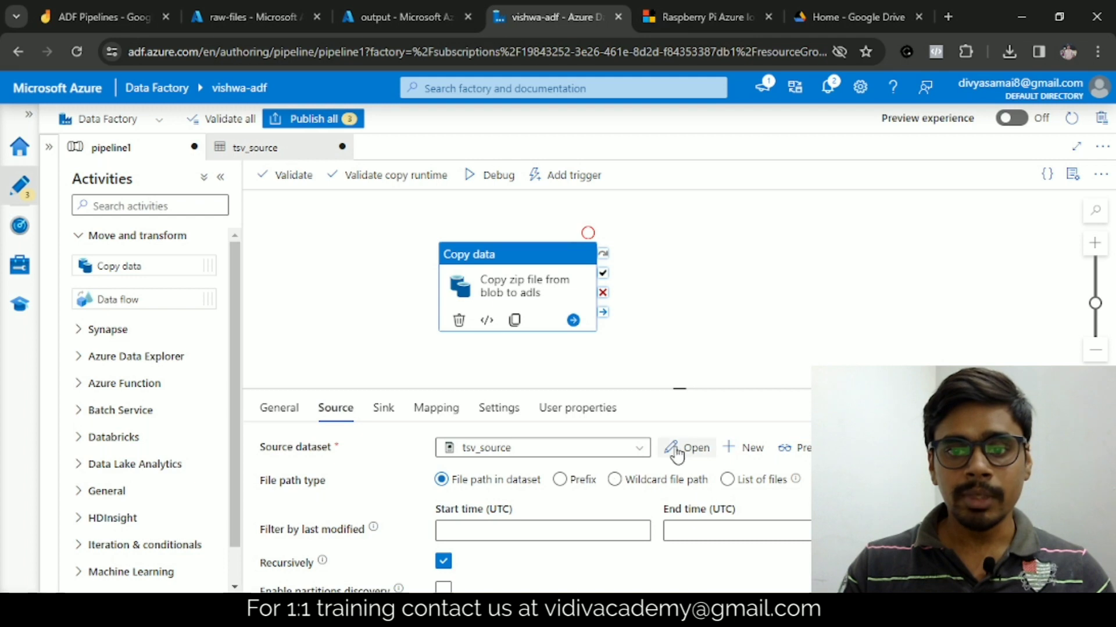
{"action": "left_click", "coordinate": [383, 413]}
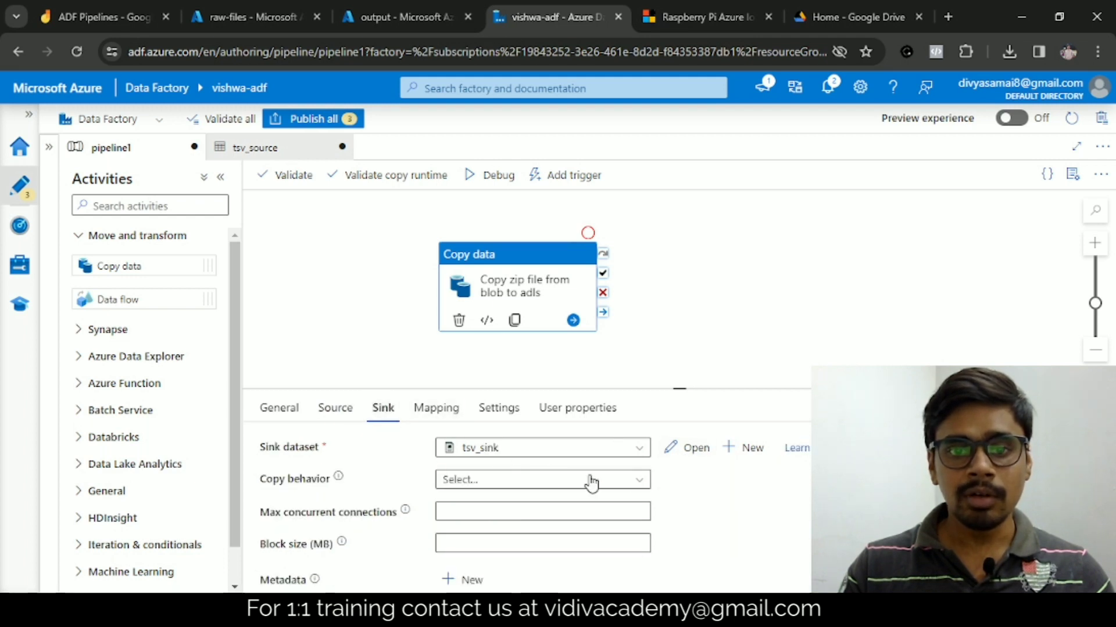
{"action": "left_click", "coordinate": [679, 448]}
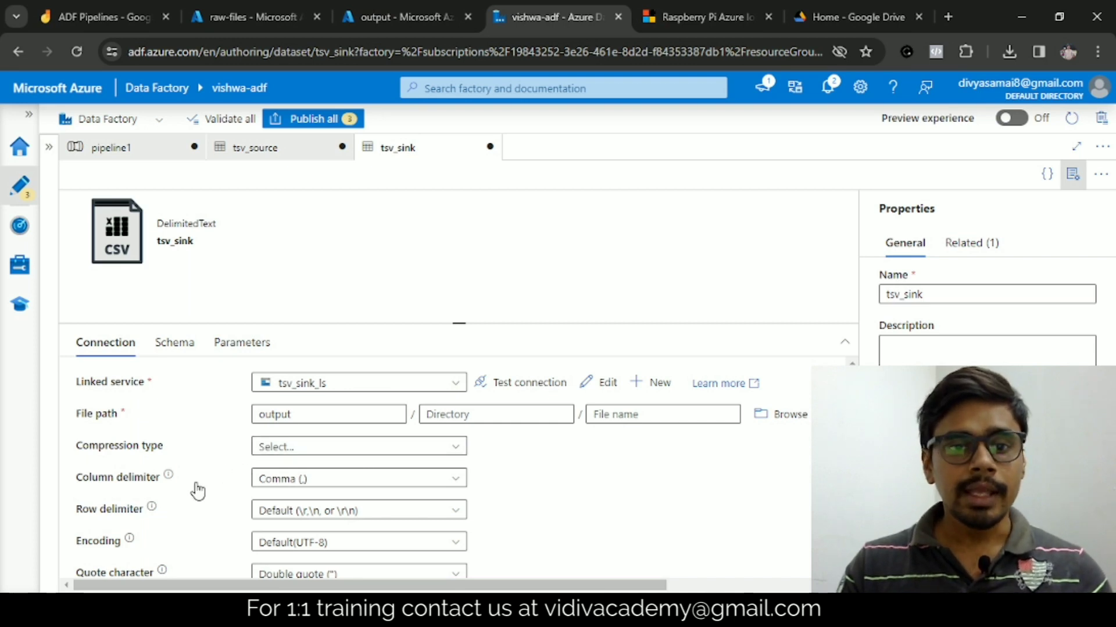
{"action": "left_click", "coordinate": [456, 487]}
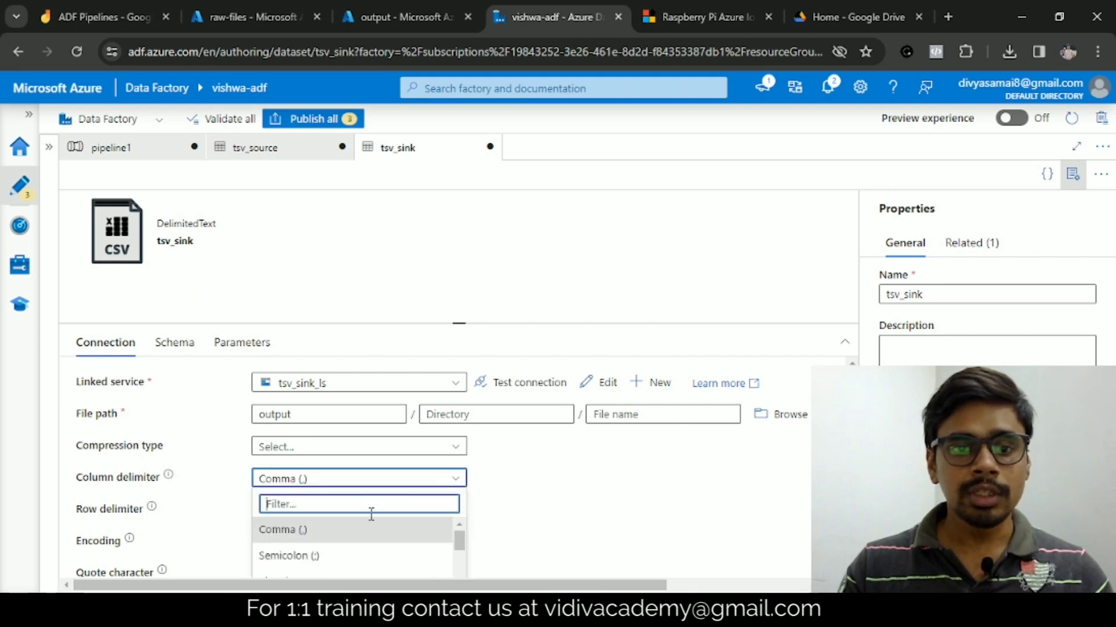
{"action": "scroll", "coordinate": [546, 496], "scroll_direction": "down", "scroll_amount": 2}
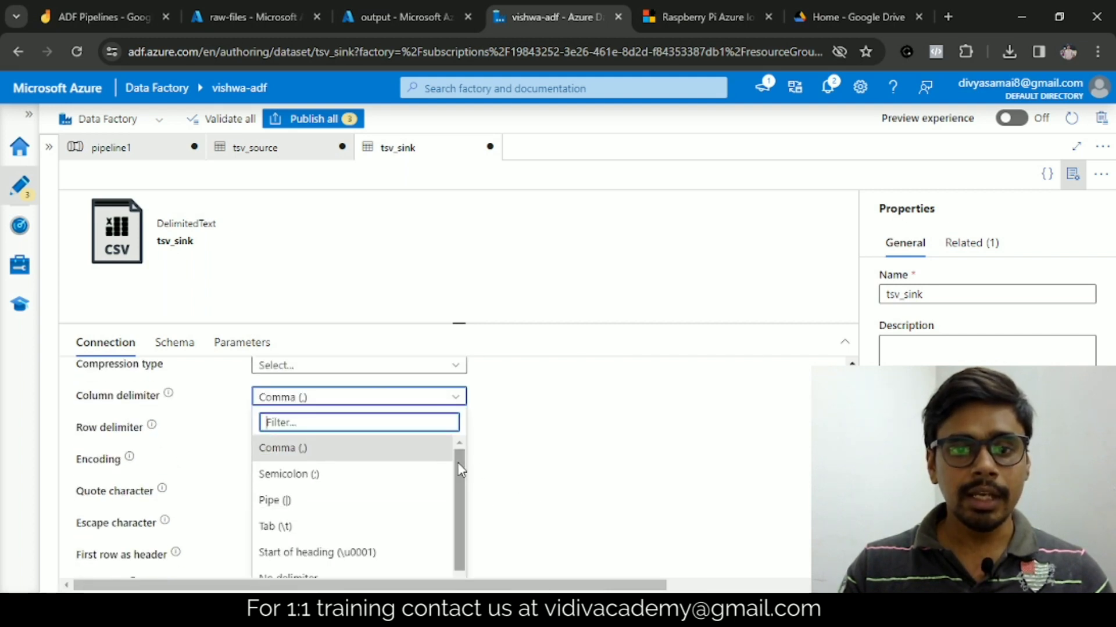
{"action": "left_click", "coordinate": [277, 526]}
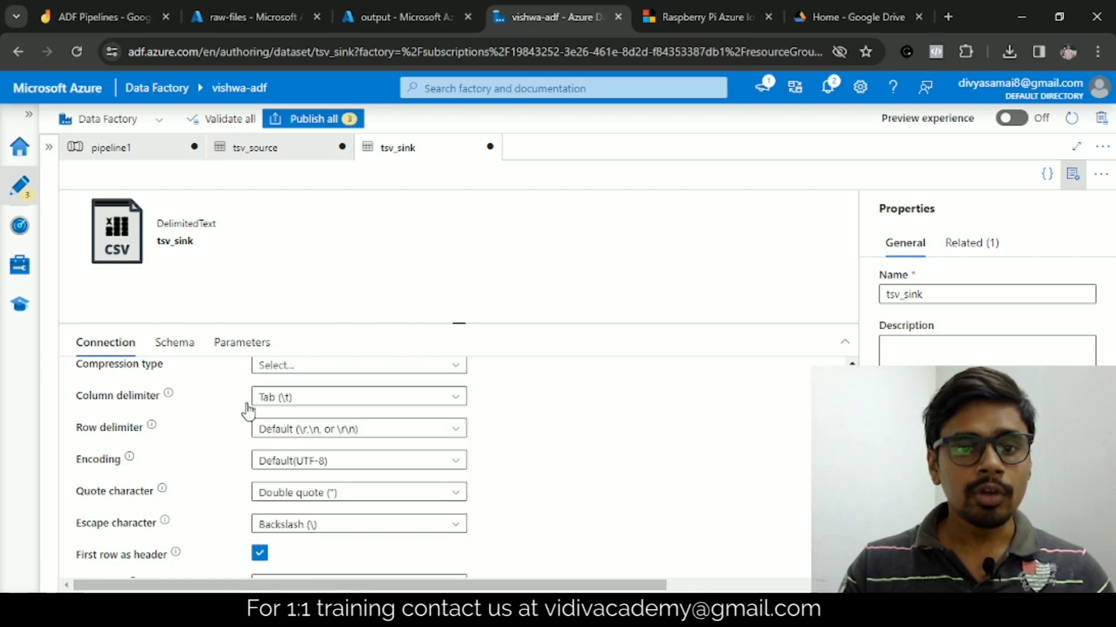
{"action": "scroll", "coordinate": [616, 482], "scroll_direction": "down", "scroll_amount": 1}
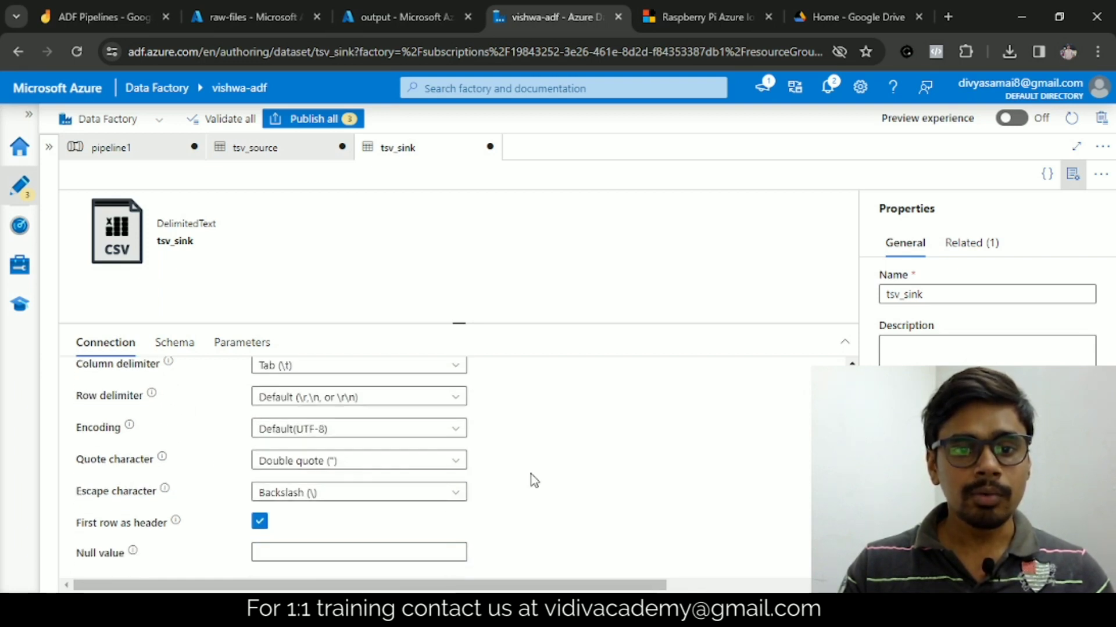
{"action": "scroll", "coordinate": [534, 480], "scroll_direction": "up", "scroll_amount": 4}
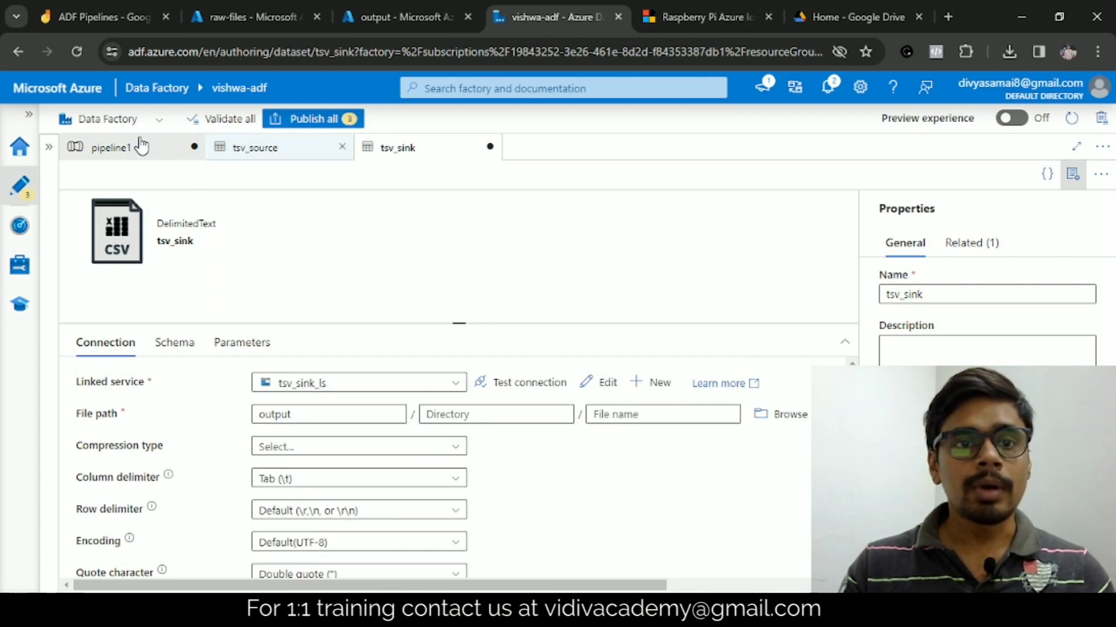
Return to pipeline1, validate the pipeline, and close the validation output
{"action": "left_click", "coordinate": [108, 150]}
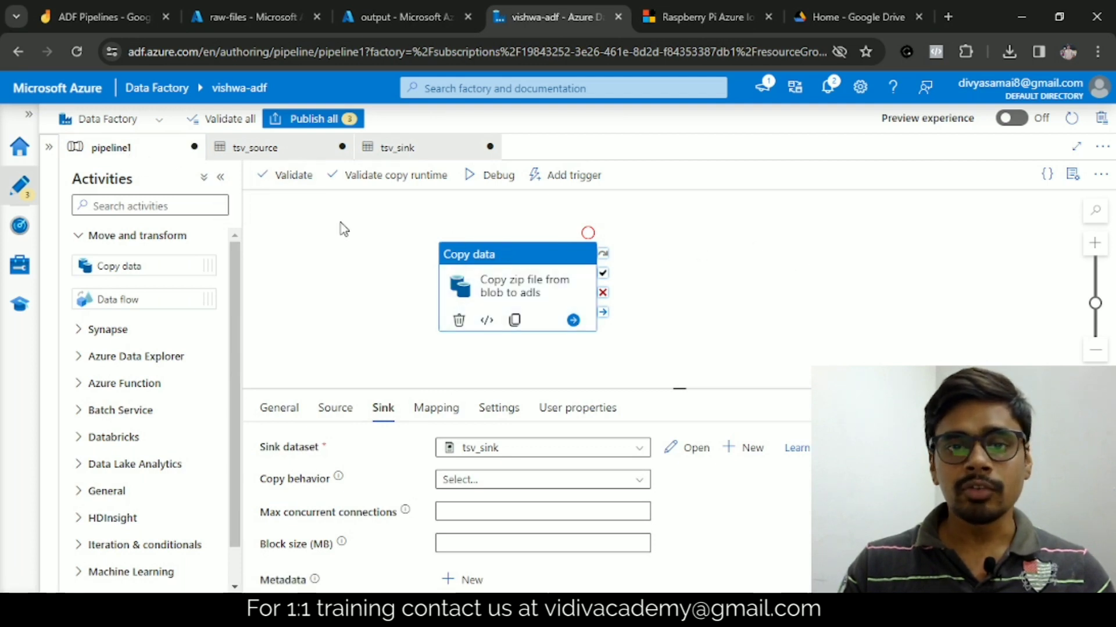
{"action": "left_click", "coordinate": [268, 179]}
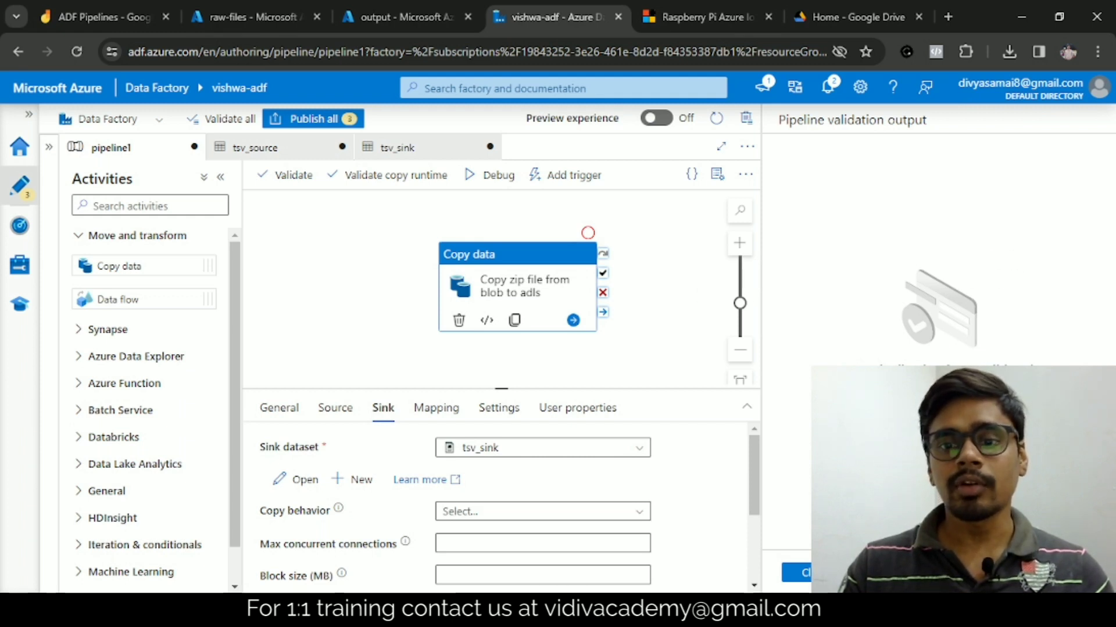
{"action": "left_click", "coordinate": [795, 573]}
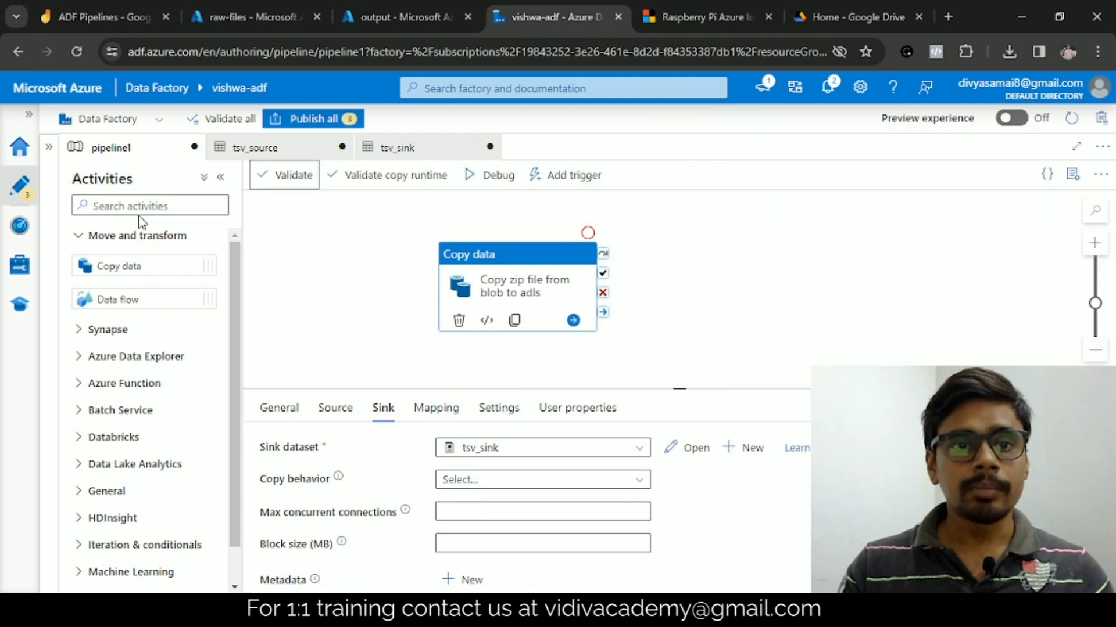
Rename the pipeline to copy_zip_file_to_adls in its general properties
{"action": "left_click", "coordinate": [1074, 181]}
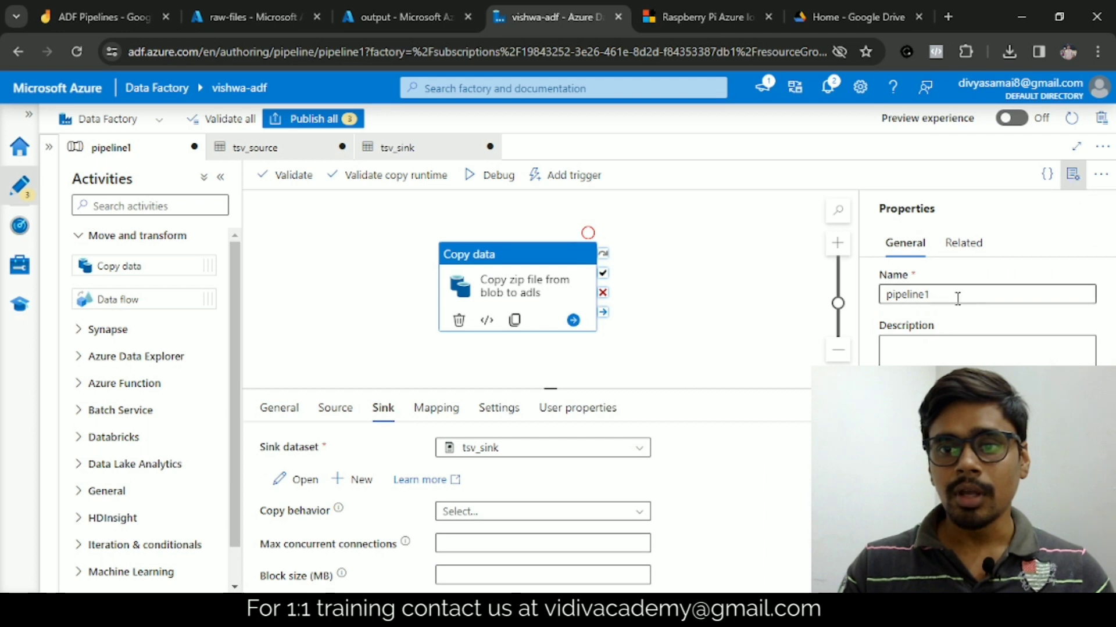
{"action": "double_click", "coordinate": [868, 296]}
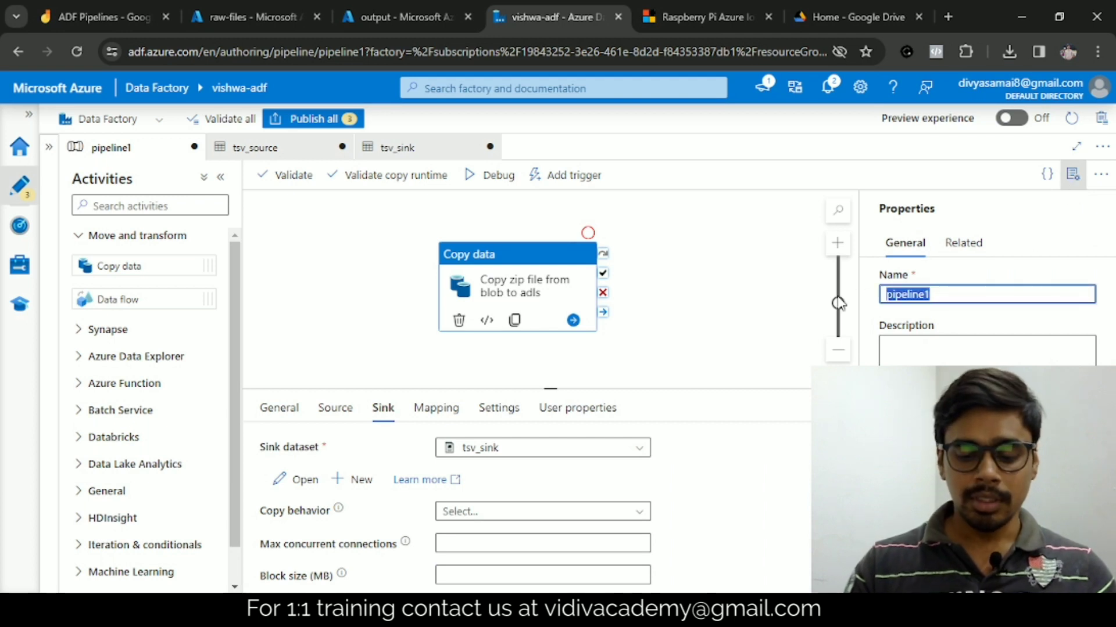
{"action": "type", "text": "copY"}
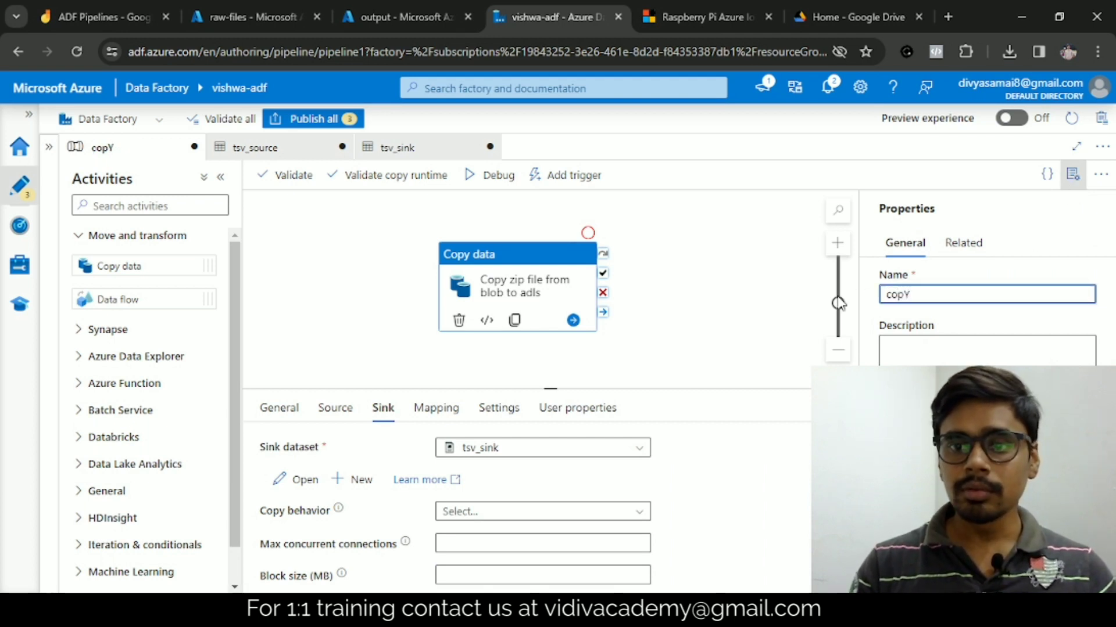
{"action": "type", "text": "y_z"}
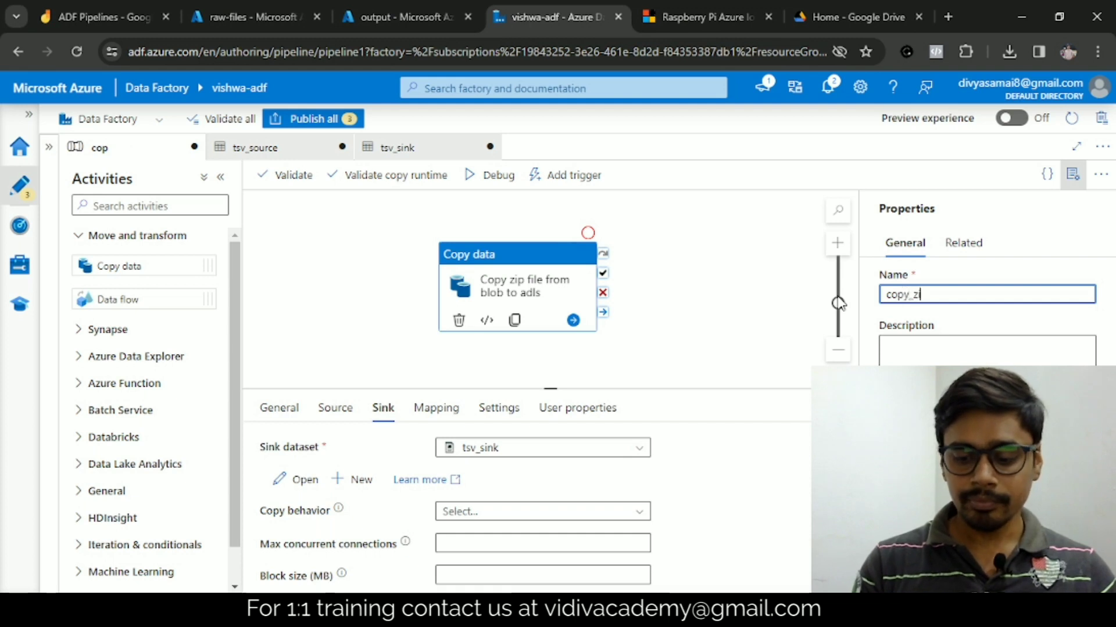
{"action": "type", "text": "ip_file"}
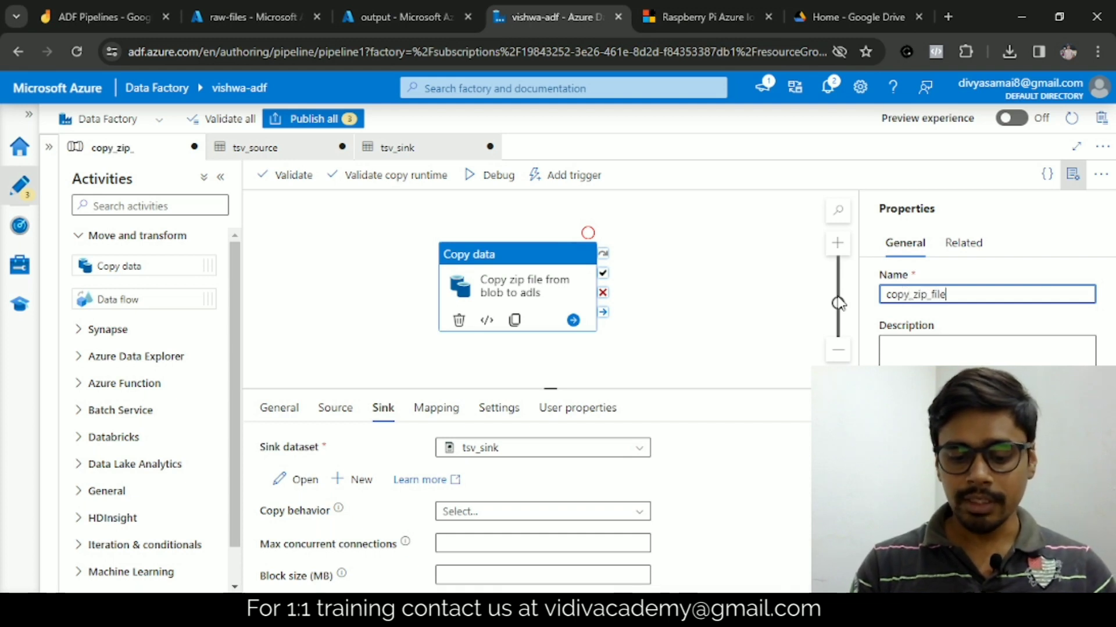
{"action": "type", "text": "_to_ad"}
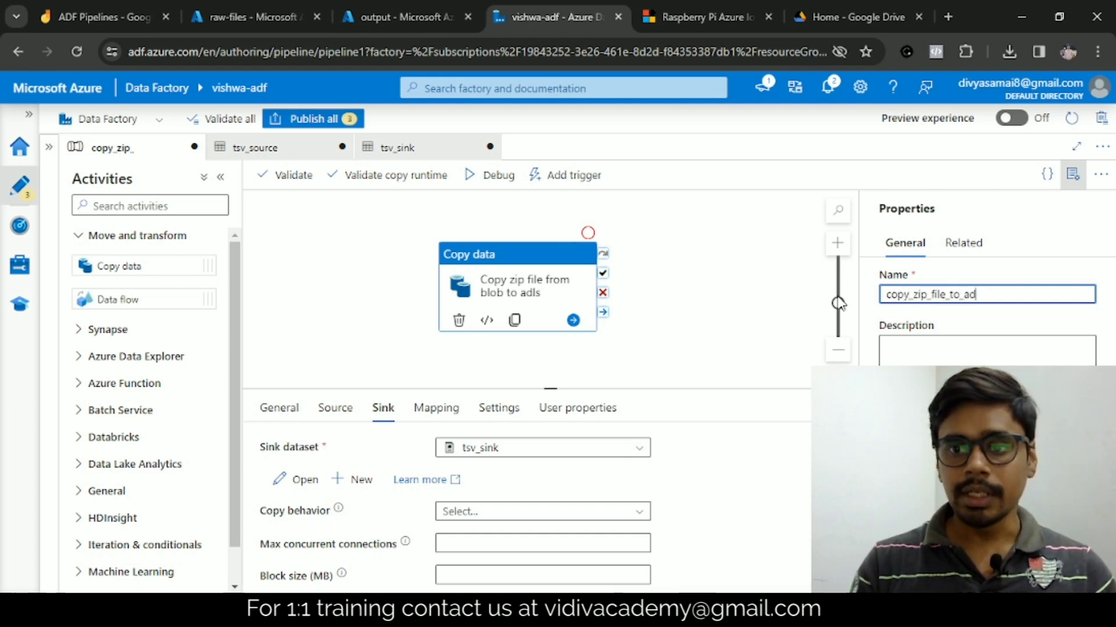
{"action": "type", "text": "ls"}
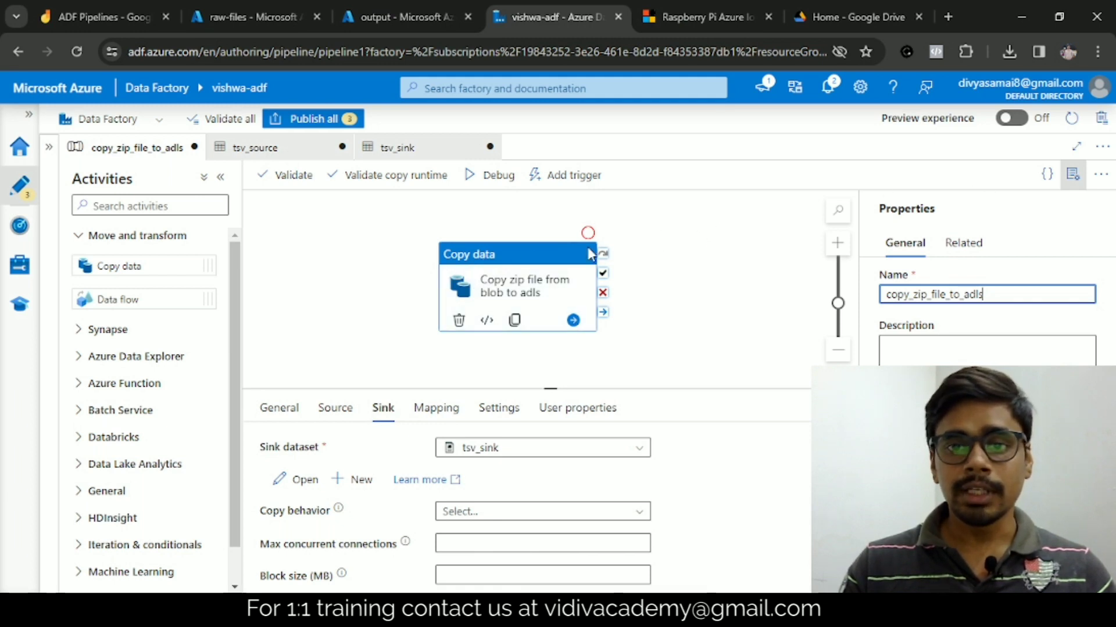
Examine the pipeline's JSON code, including the source and sink definitions, and close it without changes
{"action": "left_click", "coordinate": [1049, 177]}
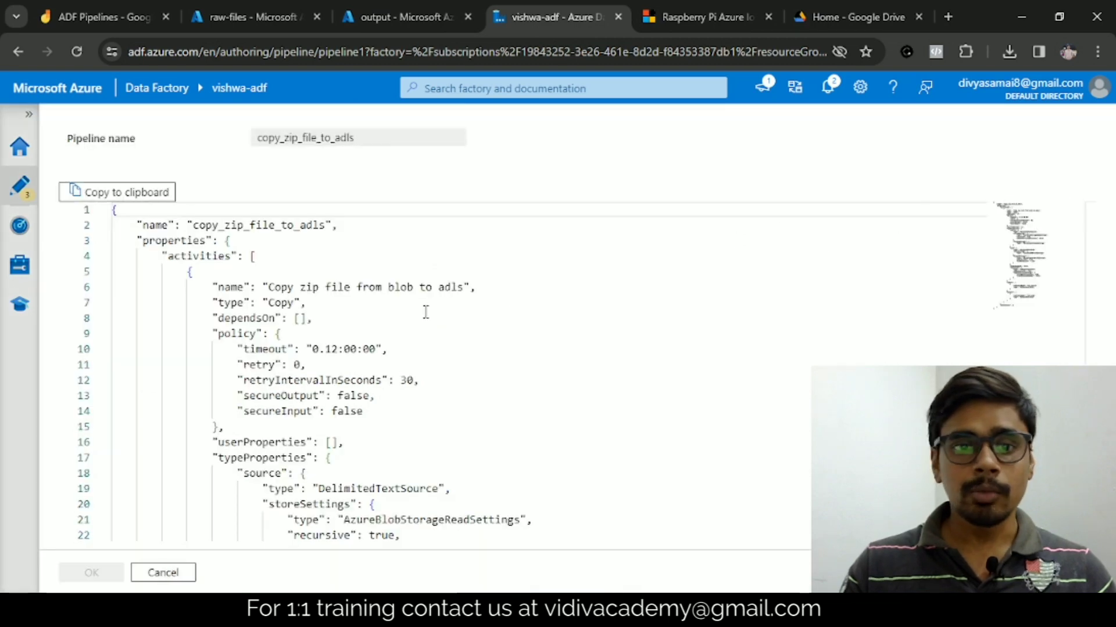
{"action": "scroll", "coordinate": [281, 353], "scroll_direction": "down", "scroll_amount": 10}
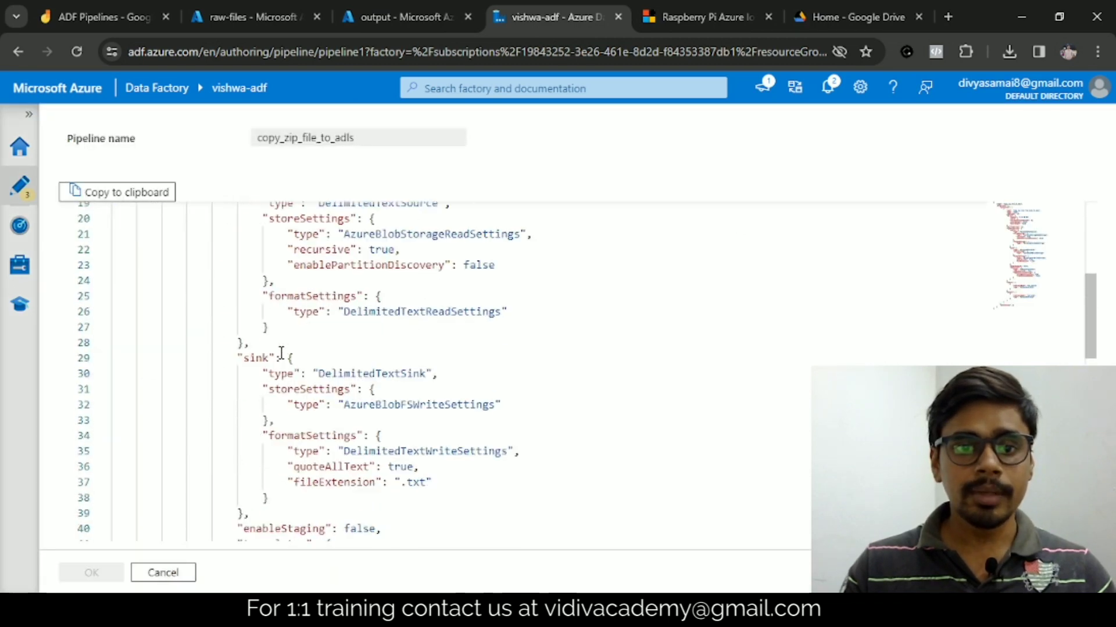
{"action": "scroll", "coordinate": [380, 349], "scroll_direction": "down", "scroll_amount": 3}
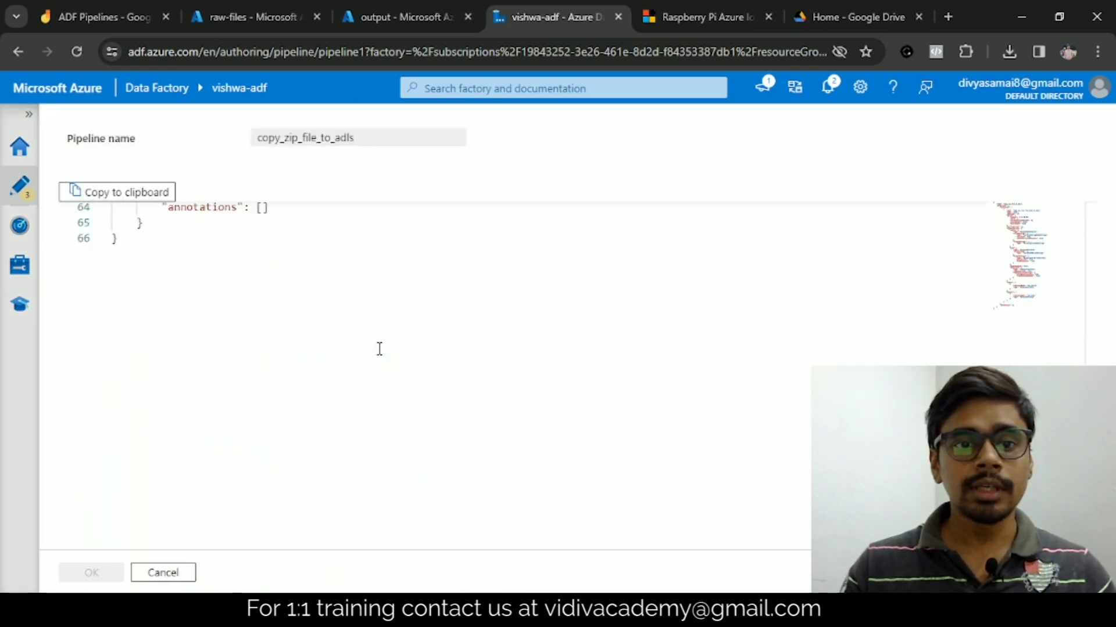
{"action": "scroll", "coordinate": [379, 349], "scroll_direction": "up", "scroll_amount": 14}
{"action": "scroll", "coordinate": [380, 348], "scroll_direction": "up", "scroll_amount": 3}
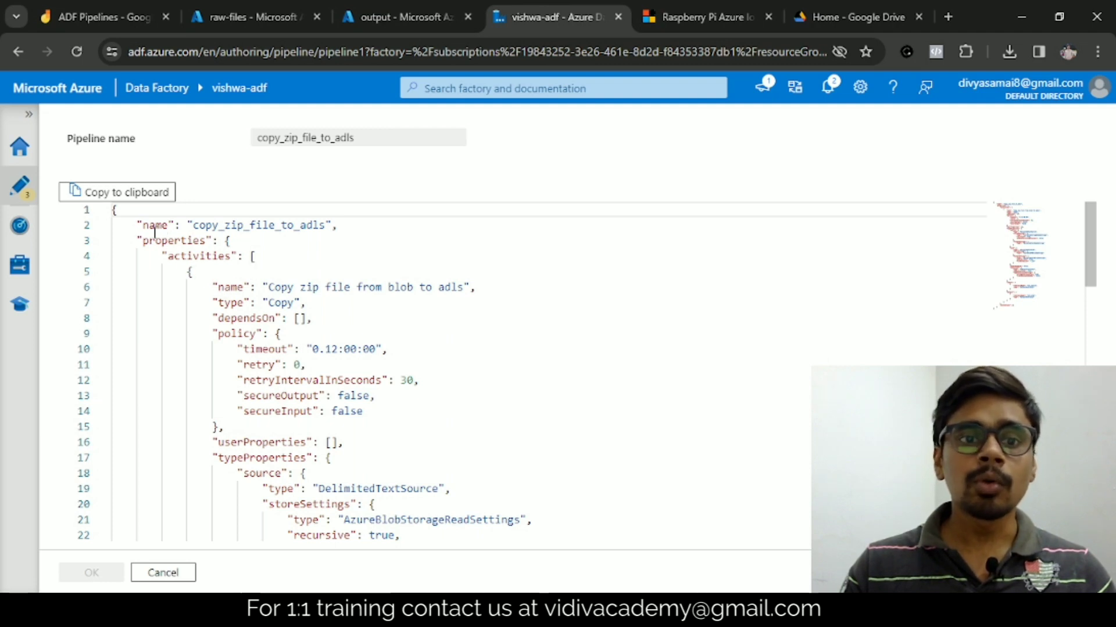
{"action": "left_click_drag", "start_coordinate": [156, 224], "coordinate": [256, 473]}
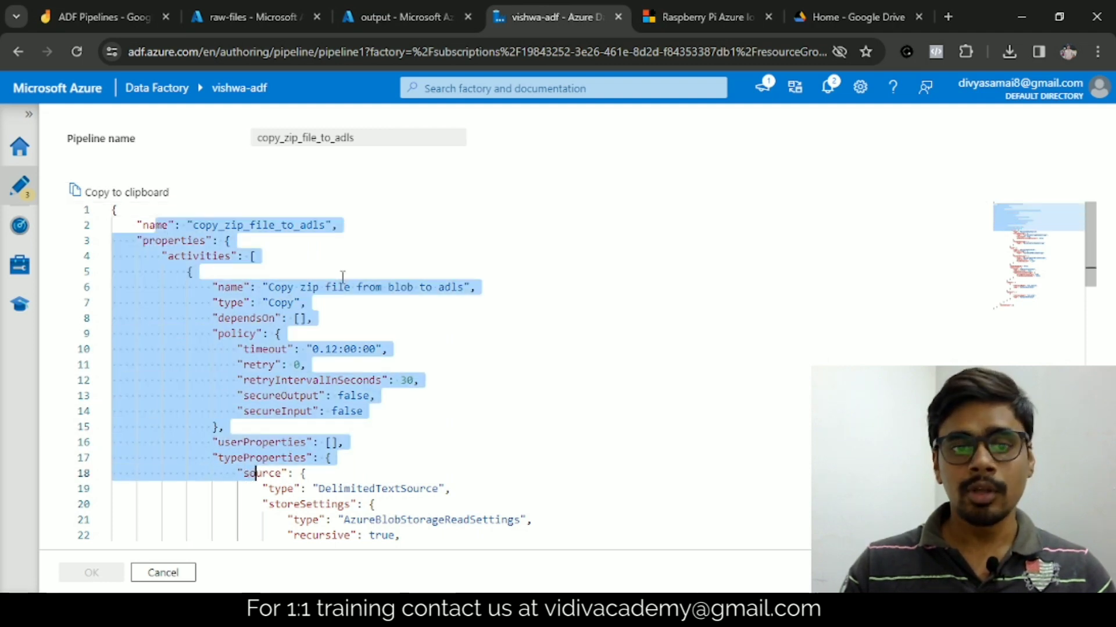
{"action": "left_click", "coordinate": [164, 573]}
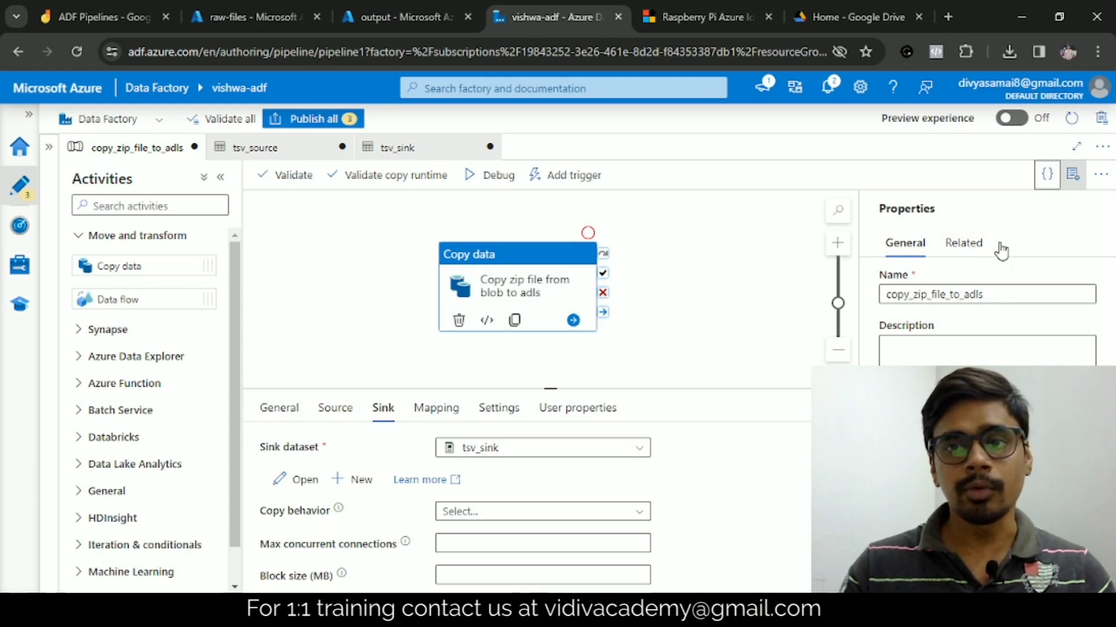
Shift the Copy data activity up and to the right on the canvas, and review the factory's pipelines and datasets
{"action": "left_click", "coordinate": [1071, 179]}
{"action": "left_click_drag", "start_coordinate": [517, 256], "coordinate": [608, 239]}
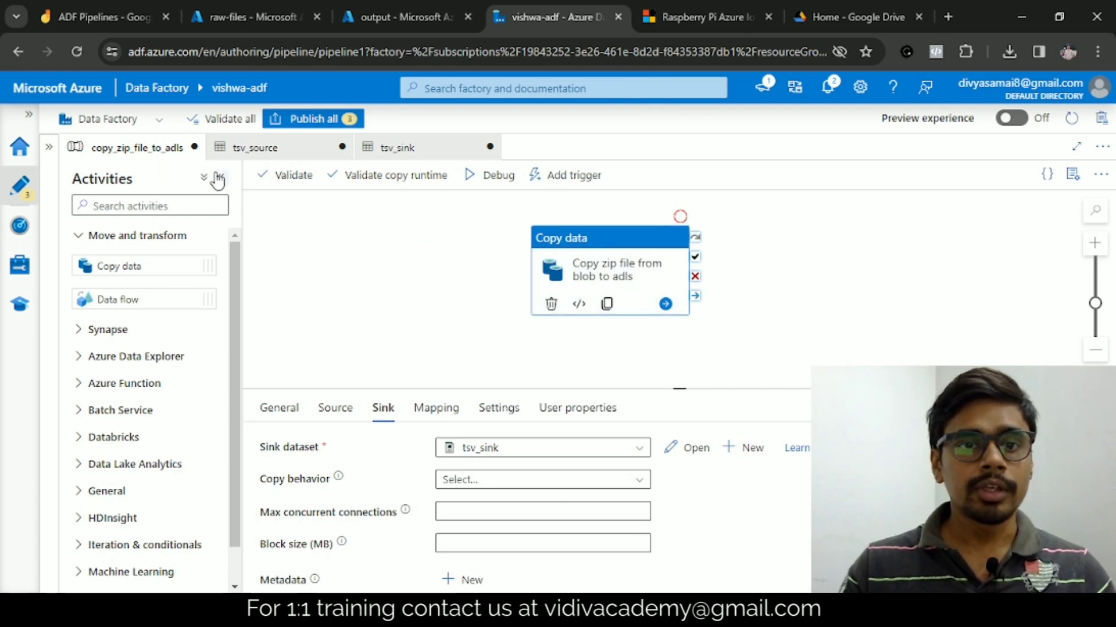
{"action": "left_click", "coordinate": [48, 147]}
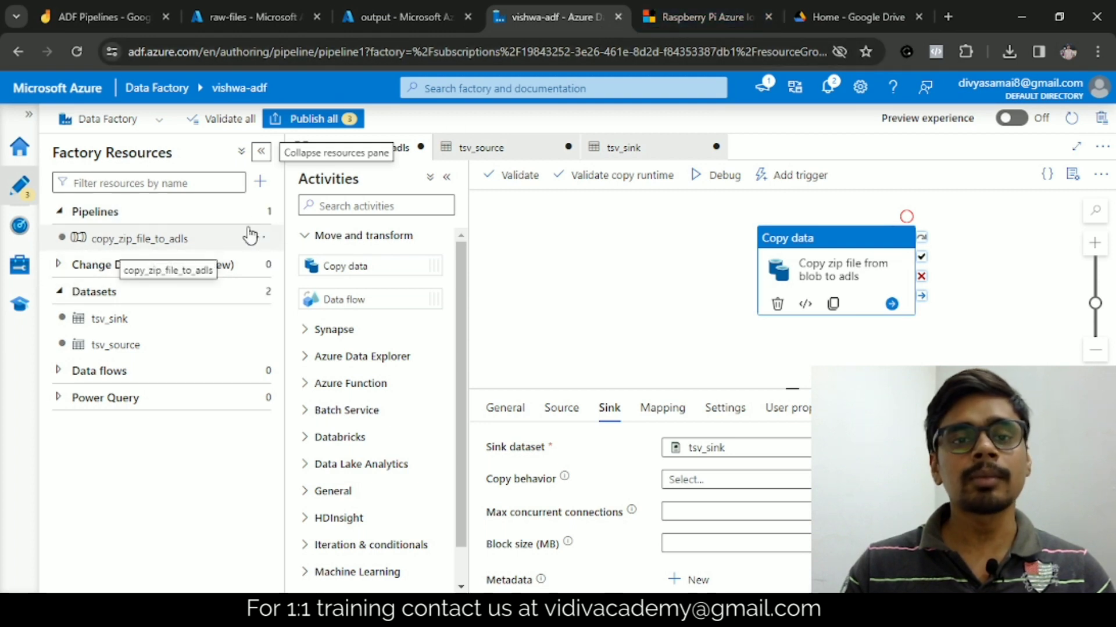
{"action": "left_click", "coordinate": [260, 152]}
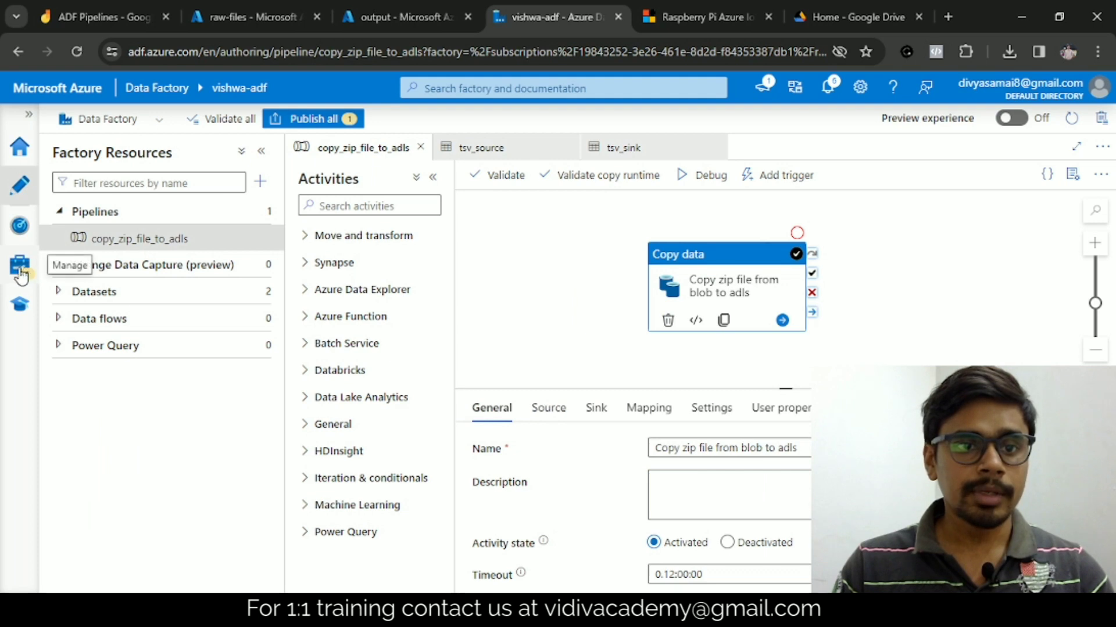
Start a new trigger in the factory's management settings, name it zipTrigger, and choose Schedule as its type
{"action": "left_click", "coordinate": [21, 274]}
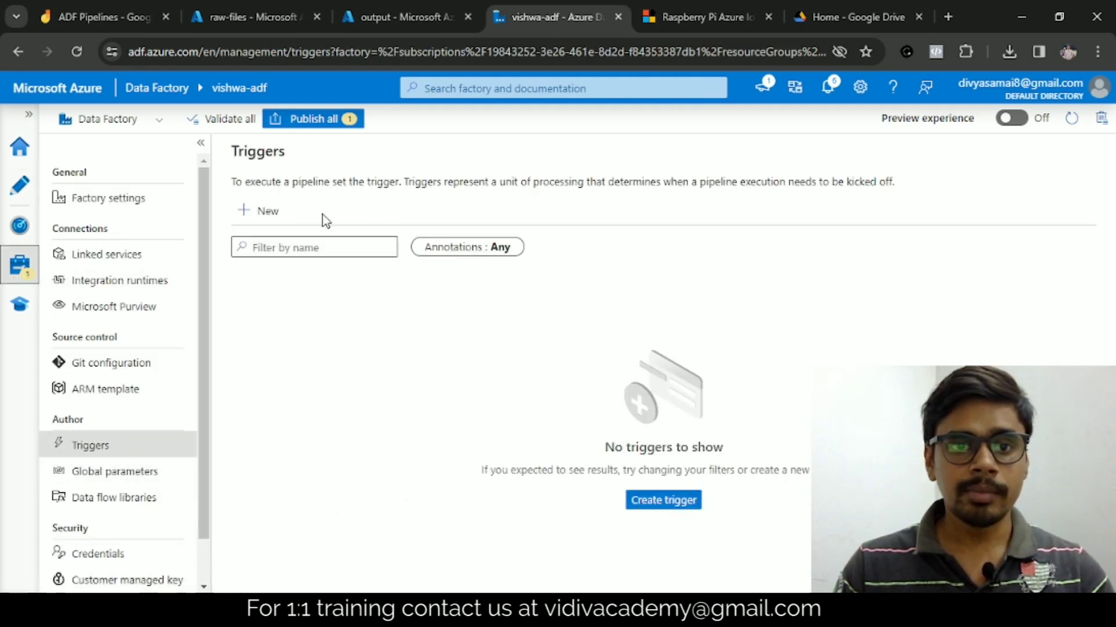
{"action": "left_click", "coordinate": [259, 215]}
{"action": "left_click", "coordinate": [681, 174]}
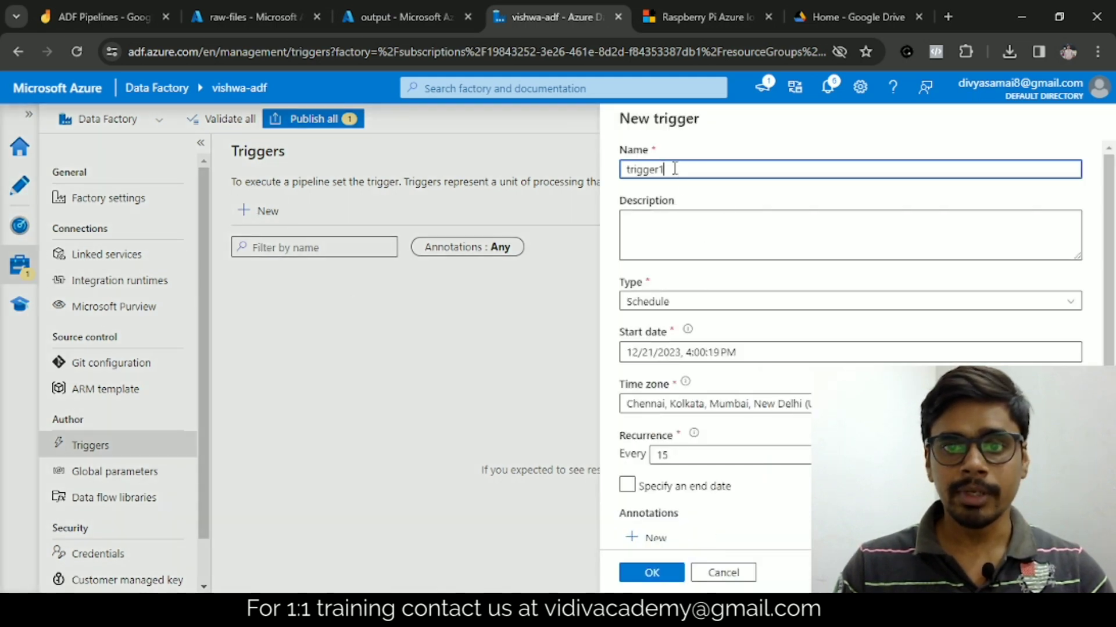
{"action": "left_click_drag", "start_coordinate": [675, 169], "coordinate": [521, 191]}
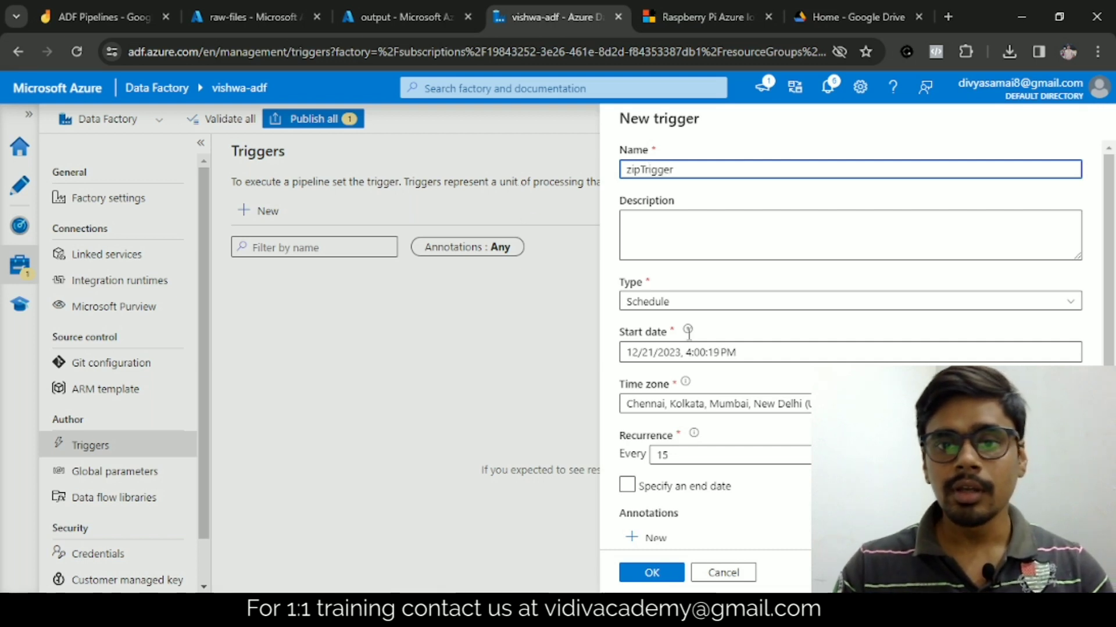
{"action": "left_click", "coordinate": [696, 314]}
{"action": "left_click", "coordinate": [675, 301]}
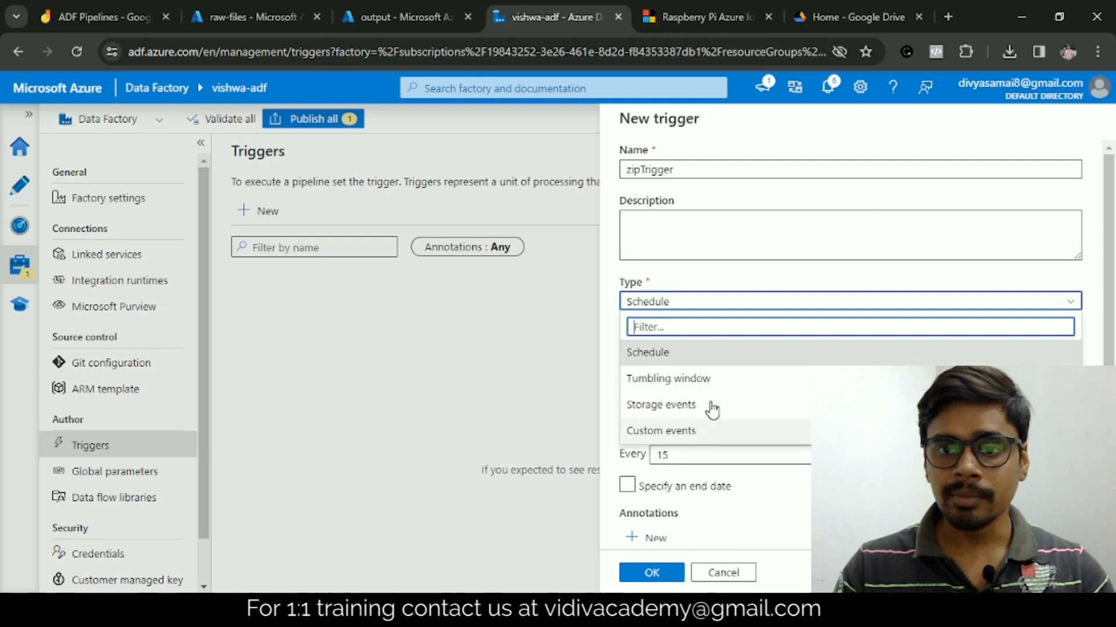
{"action": "left_click", "coordinate": [659, 354]}
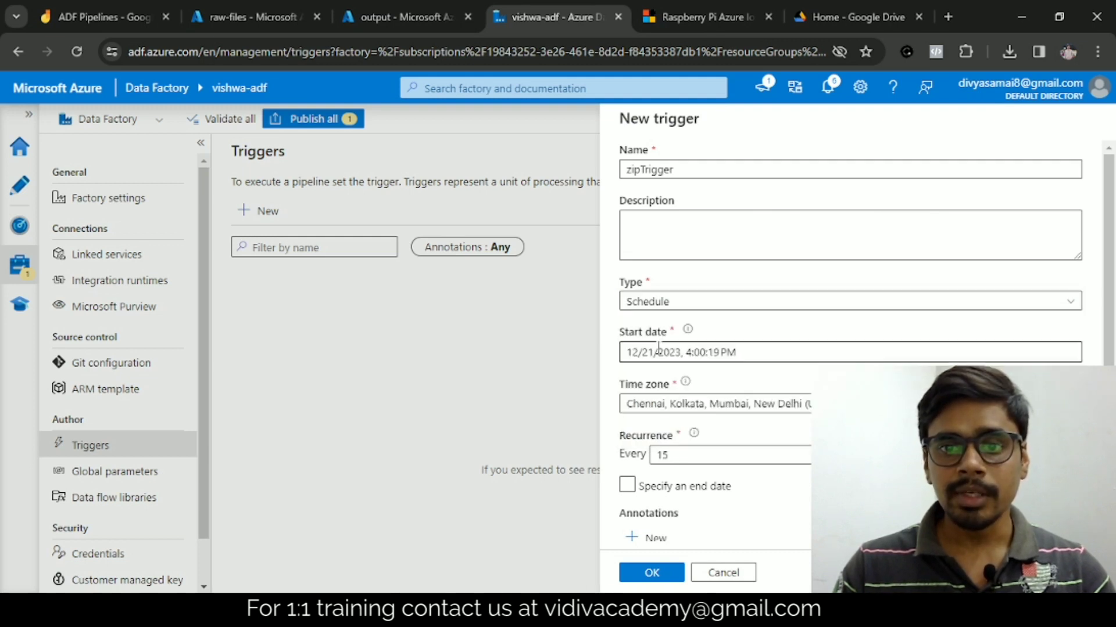
Set the trigger's start date and time to 12/22/2023, 9:32:00 PM
{"action": "left_click", "coordinate": [761, 353]}
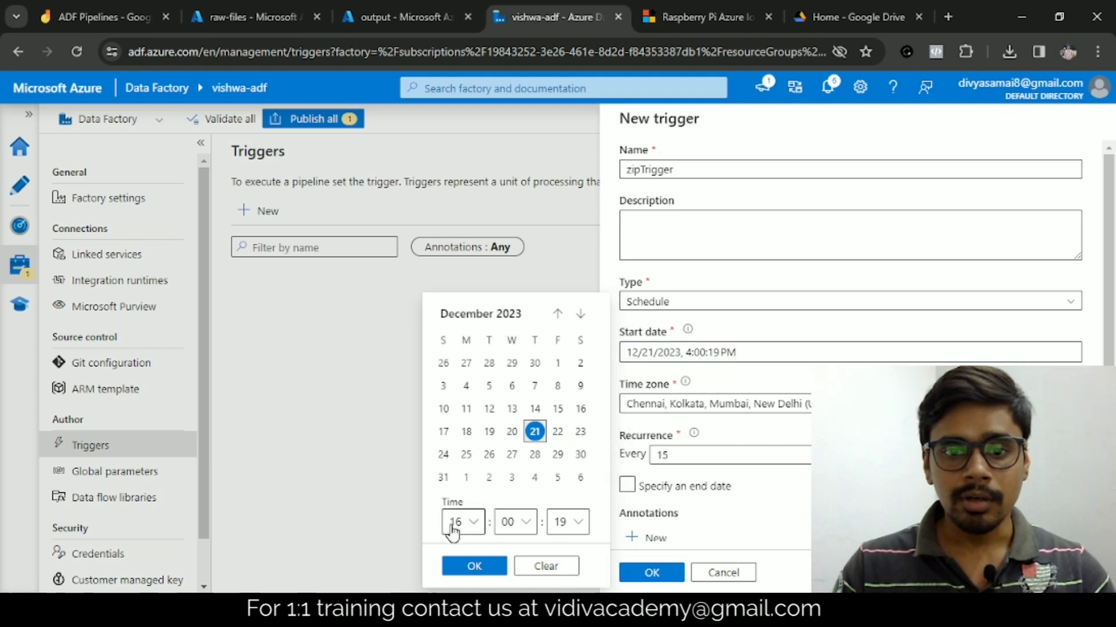
{"action": "left_click", "coordinate": [453, 523]}
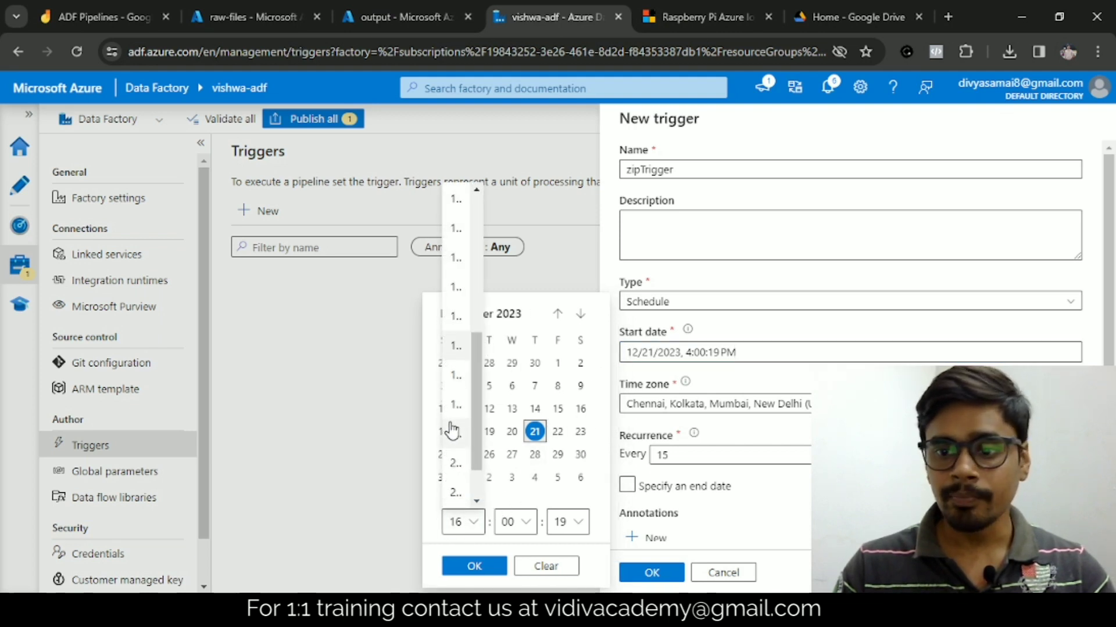
{"action": "scroll", "coordinate": [453, 433], "scroll_direction": "down", "scroll_amount": 1}
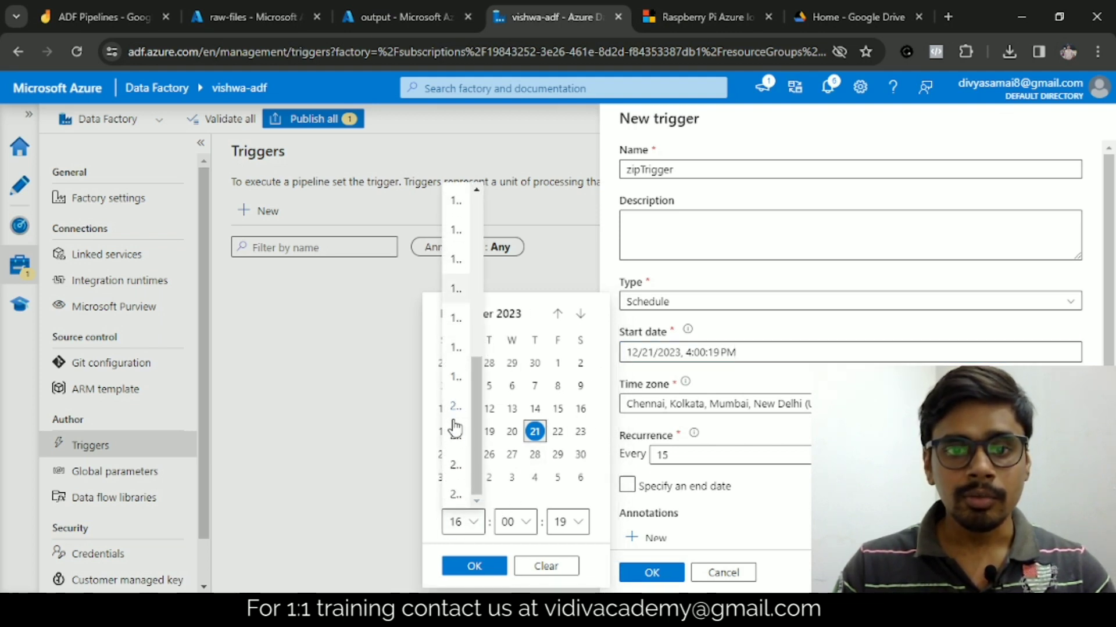
{"action": "left_click", "coordinate": [457, 437]}
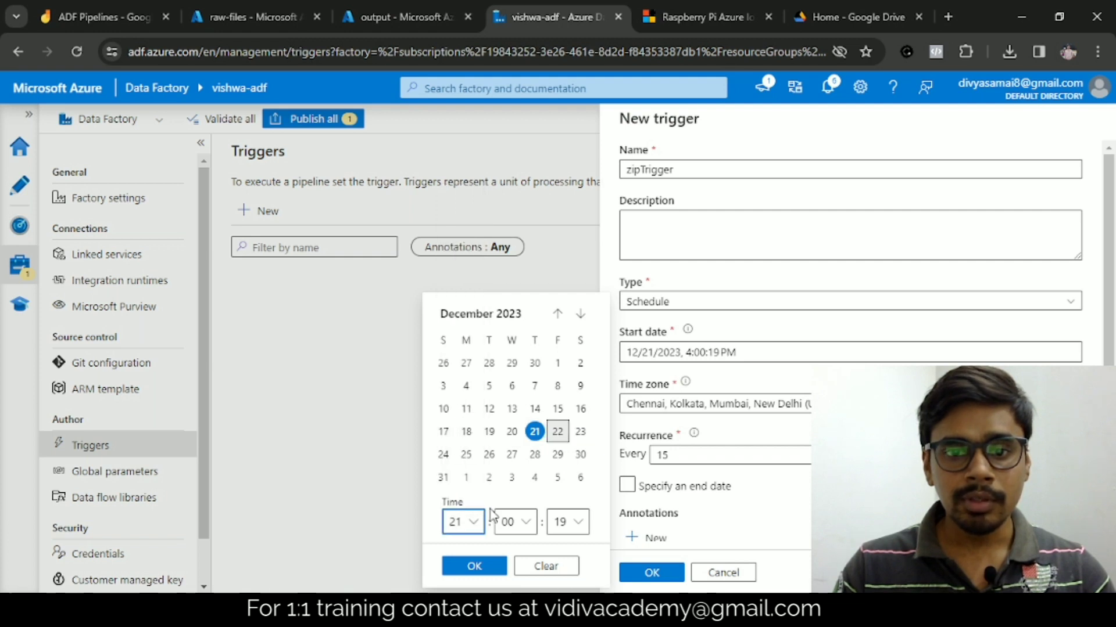
{"action": "left_click", "coordinate": [515, 522]}
{"action": "scroll", "coordinate": [514, 424], "scroll_direction": "down", "scroll_amount": 10}
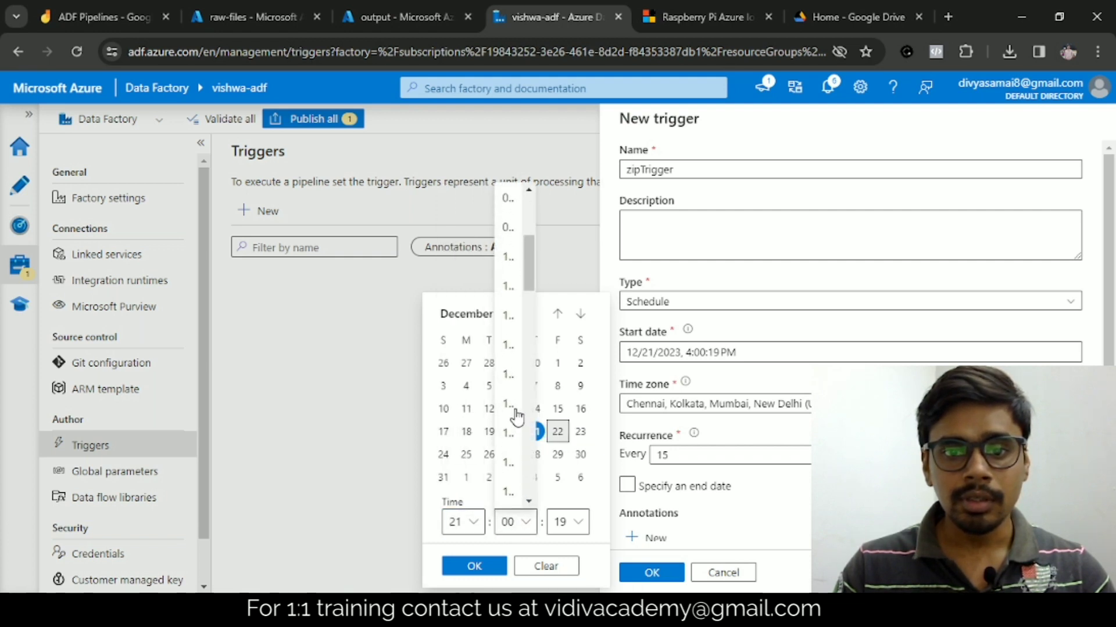
{"action": "scroll", "coordinate": [513, 417], "scroll_direction": "down", "scroll_amount": 3}
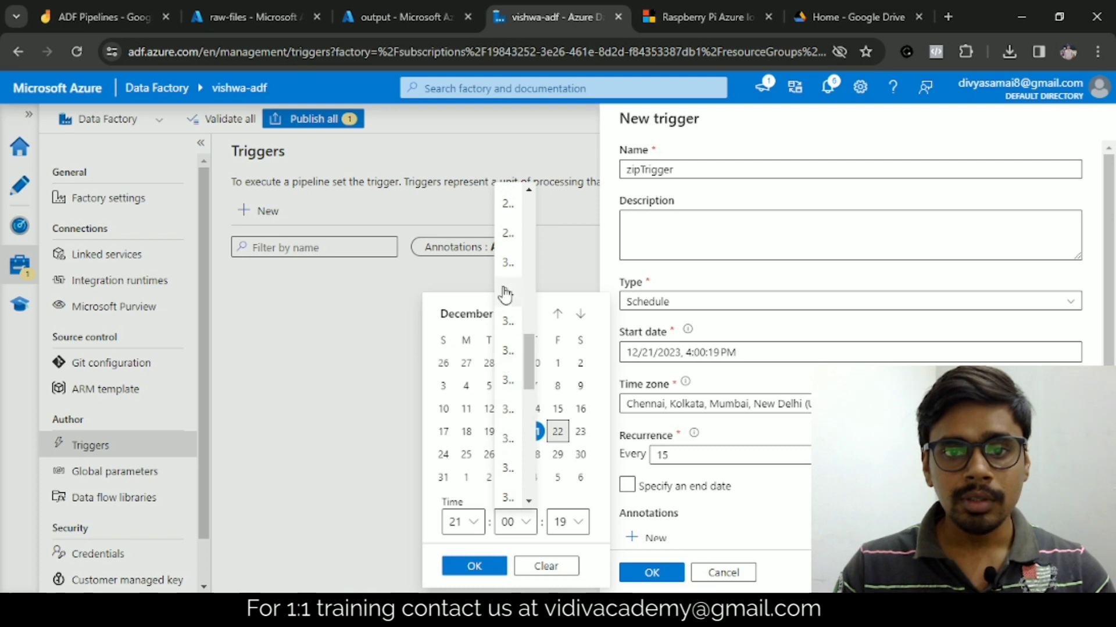
{"action": "left_click", "coordinate": [508, 323]}
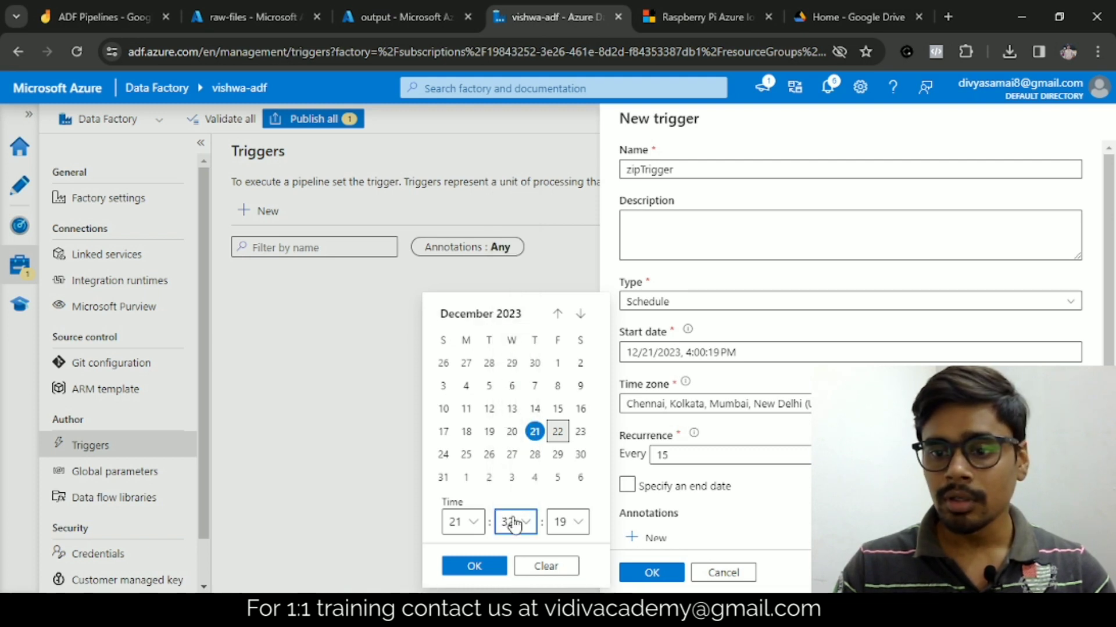
{"action": "left_click", "coordinate": [564, 530]}
{"action": "scroll", "coordinate": [559, 348], "scroll_direction": "up", "scroll_amount": 3}
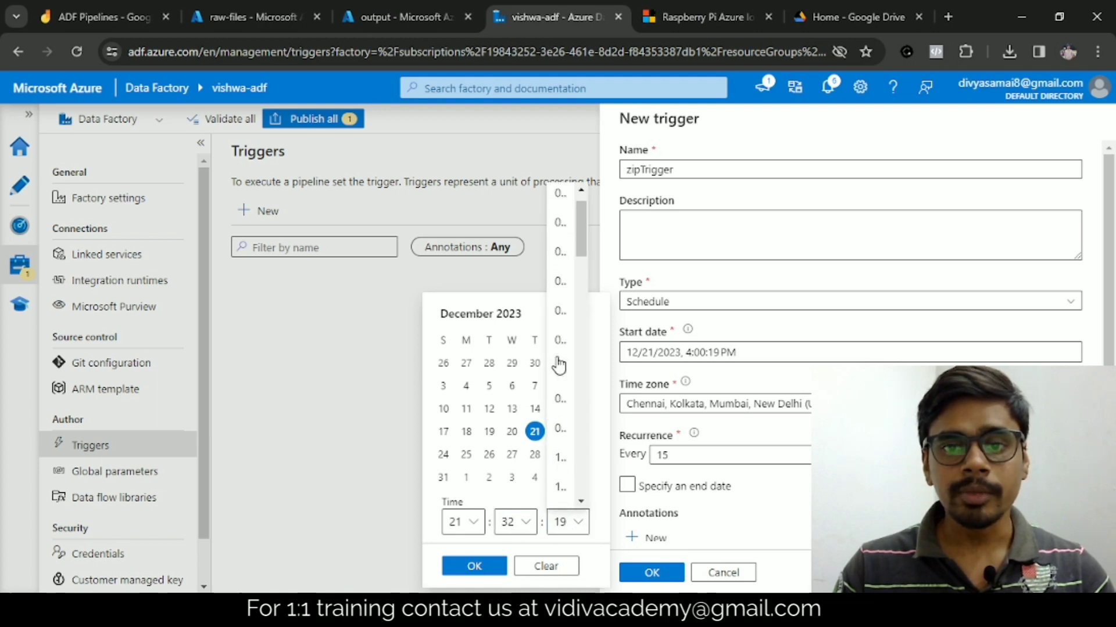
{"action": "left_click", "coordinate": [558, 200]}
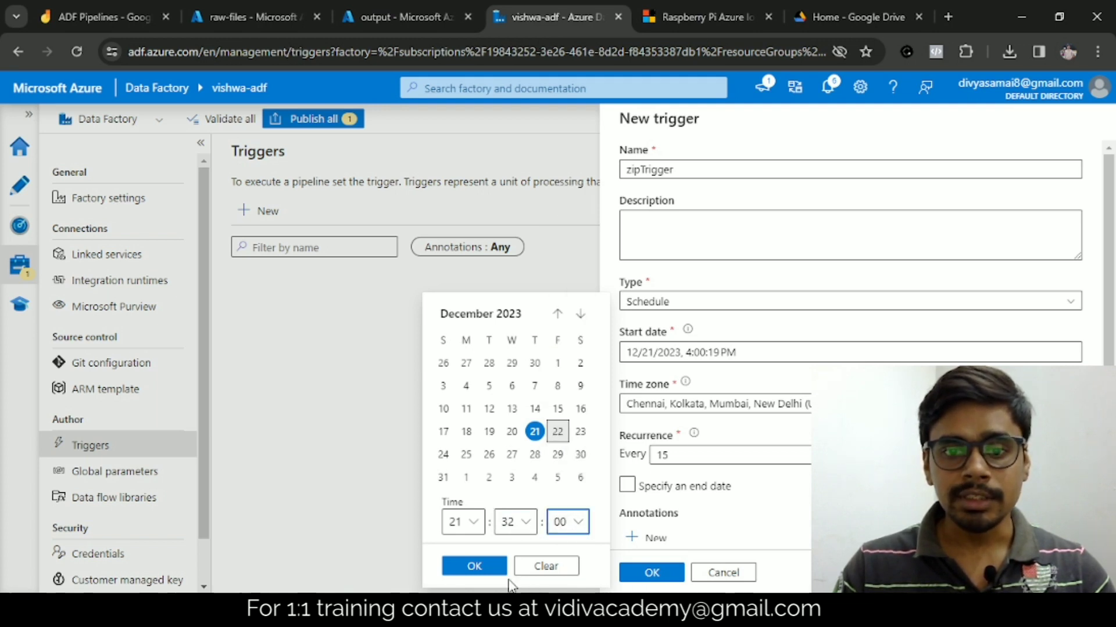
{"action": "left_click", "coordinate": [469, 567]}
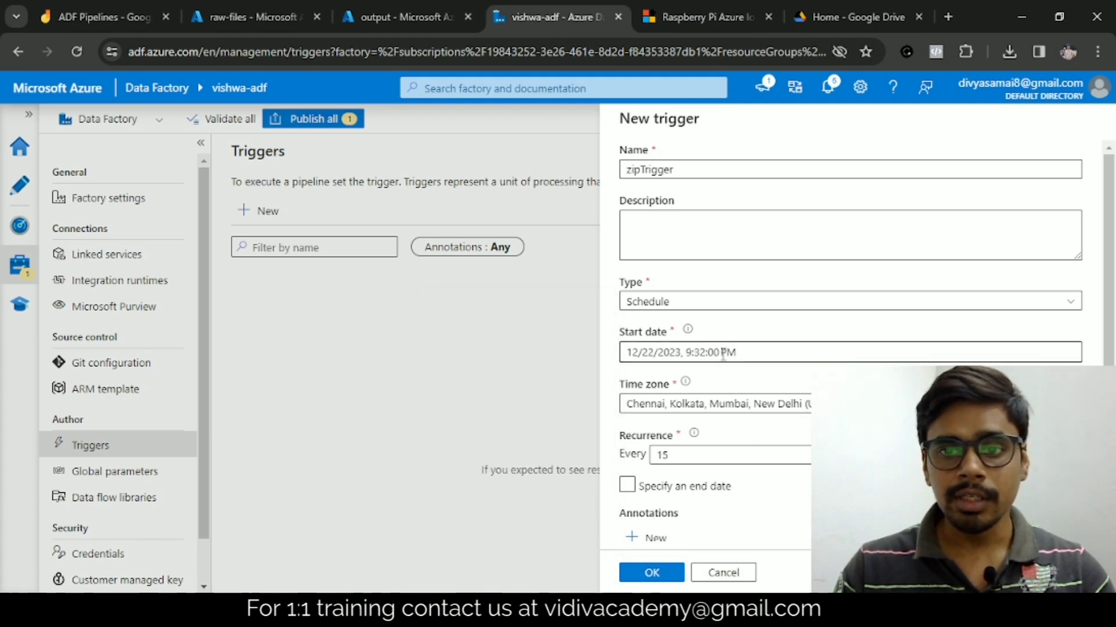
Set the trigger's recurrence to every 1 minute and enable an end date
{"action": "left_click", "coordinate": [681, 456]}
{"action": "key", "text": "BackSpace"}
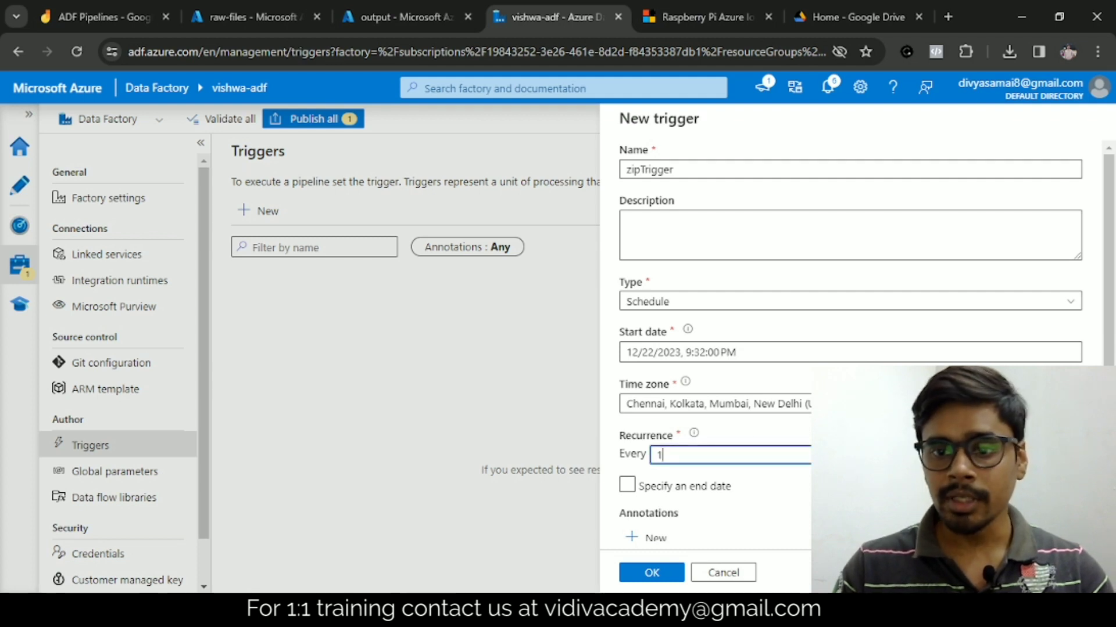
{"action": "left_click", "coordinate": [628, 486]}
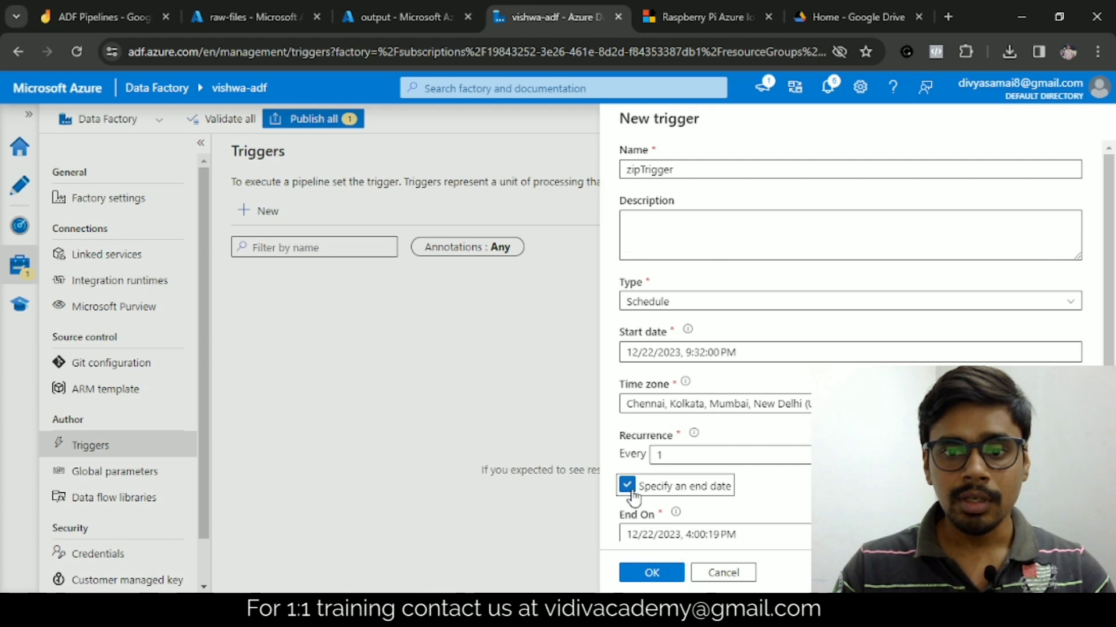
Set the trigger's end date and time to 12/23/2023, 9:40:00 PM, and close the stray browser tab
{"action": "scroll", "coordinate": [755, 500], "scroll_direction": "down", "scroll_amount": 2}
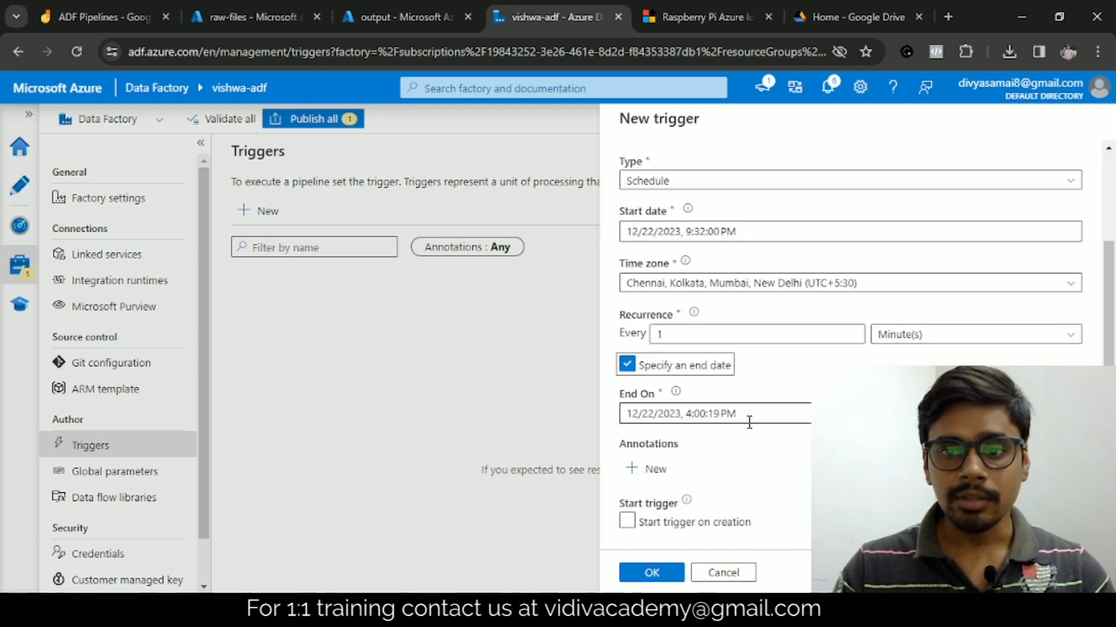
{"action": "left_click", "coordinate": [749, 422]}
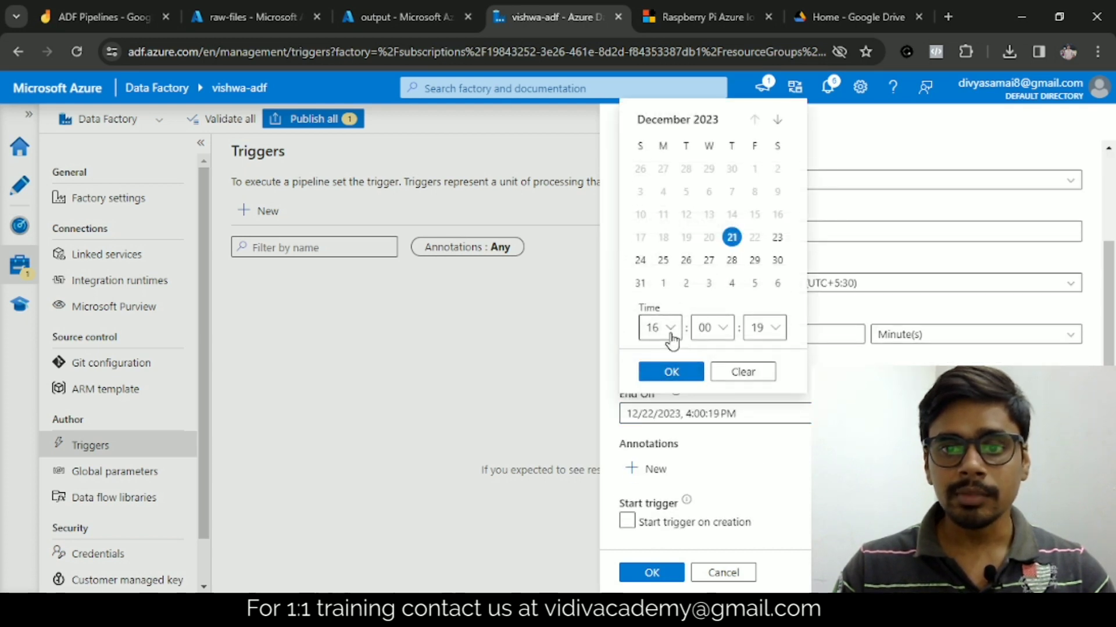
{"action": "left_click", "coordinate": [671, 332]}
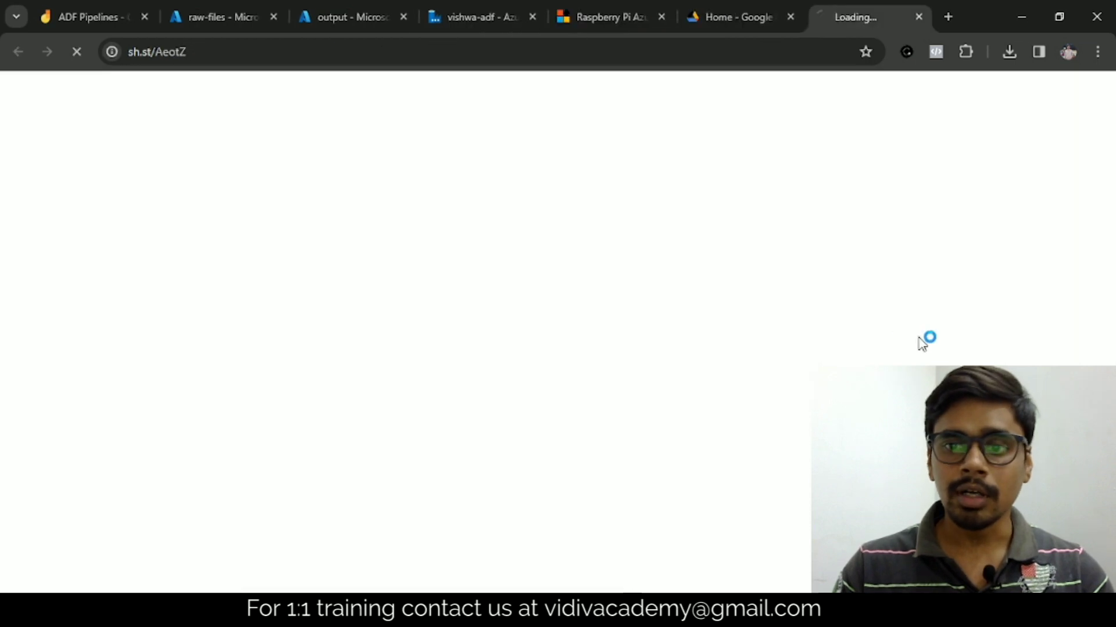
{"action": "left_click", "coordinate": [921, 18]}
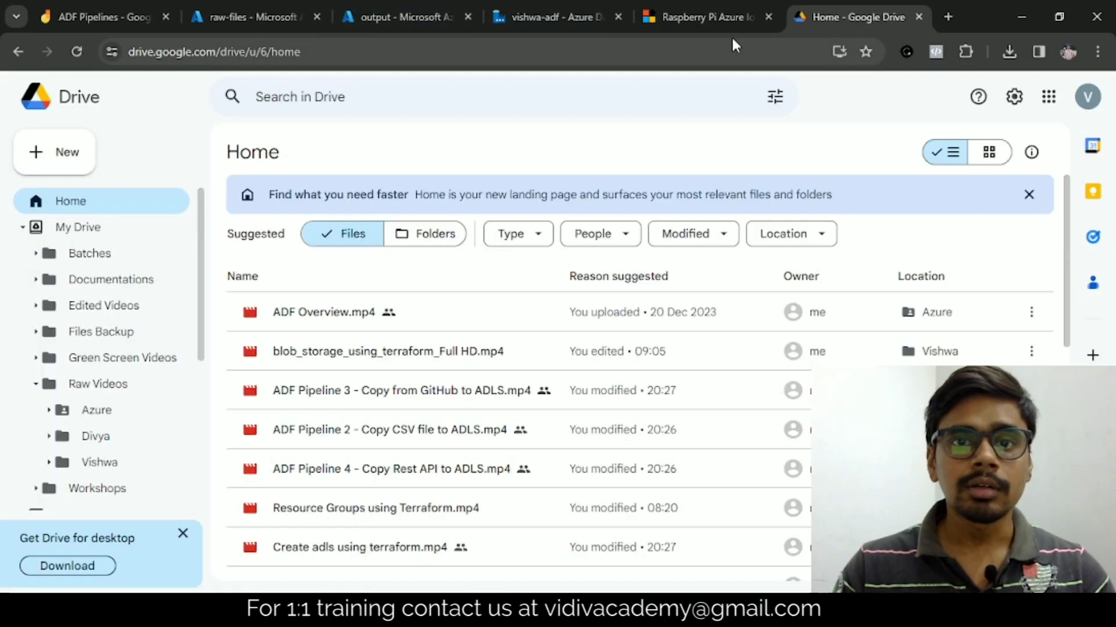
{"action": "left_click", "coordinate": [526, 16]}
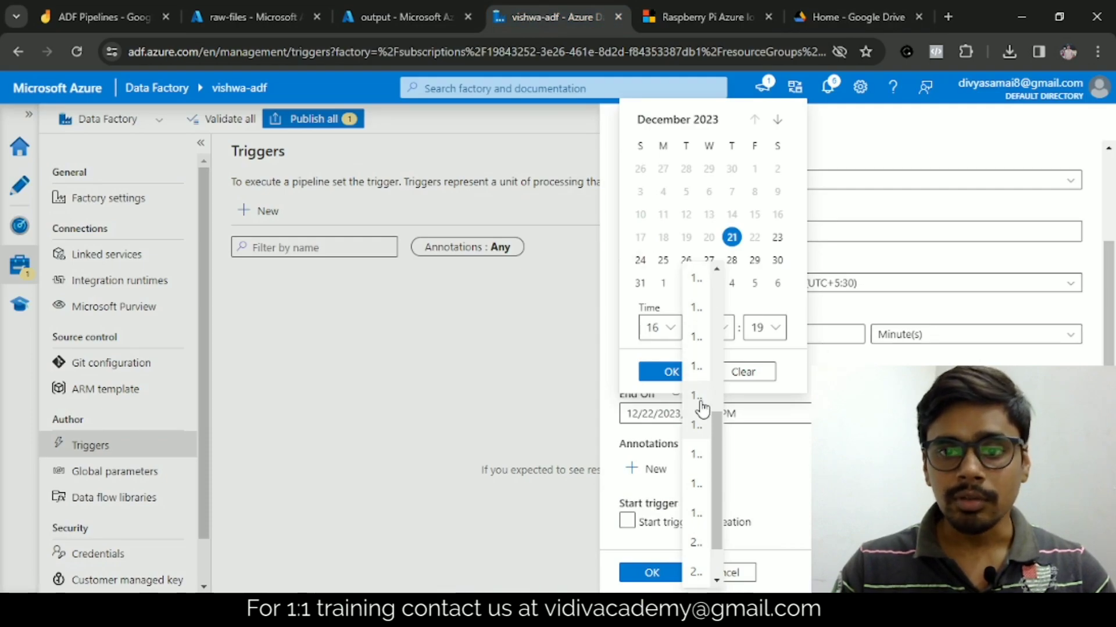
{"action": "scroll", "coordinate": [698, 447], "scroll_direction": "down", "scroll_amount": 1}
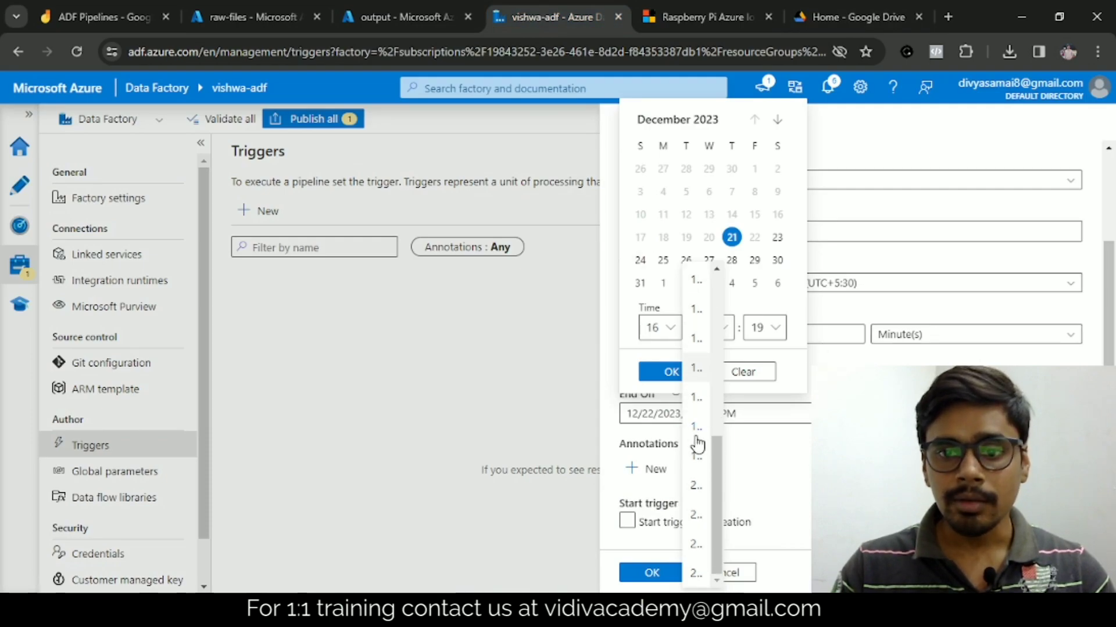
{"action": "left_click", "coordinate": [698, 514]}
{"action": "left_click", "coordinate": [721, 329]}
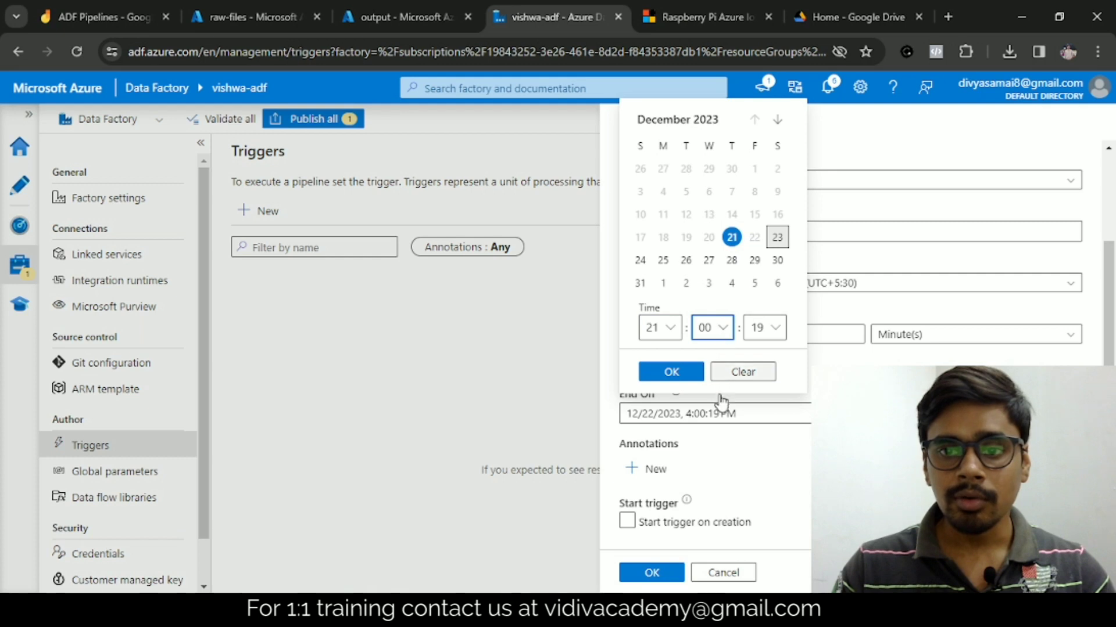
{"action": "scroll", "coordinate": [749, 477], "scroll_direction": "down", "scroll_amount": 2}
{"action": "scroll", "coordinate": [749, 477], "scroll_direction": "down", "scroll_amount": 3}
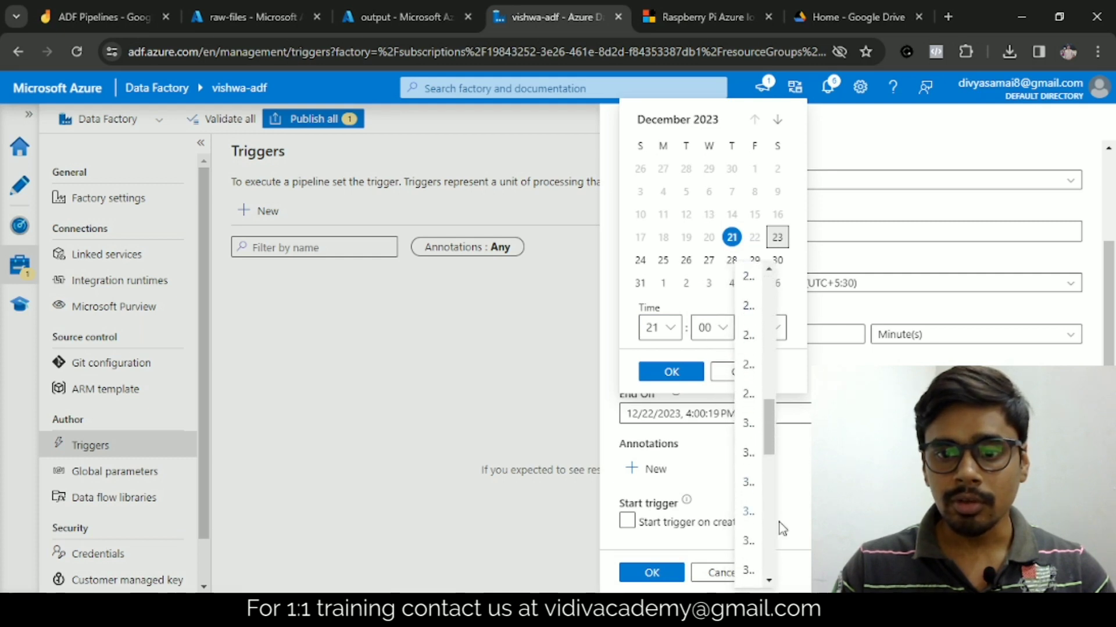
{"action": "scroll", "coordinate": [750, 523], "scroll_direction": "down", "scroll_amount": 1}
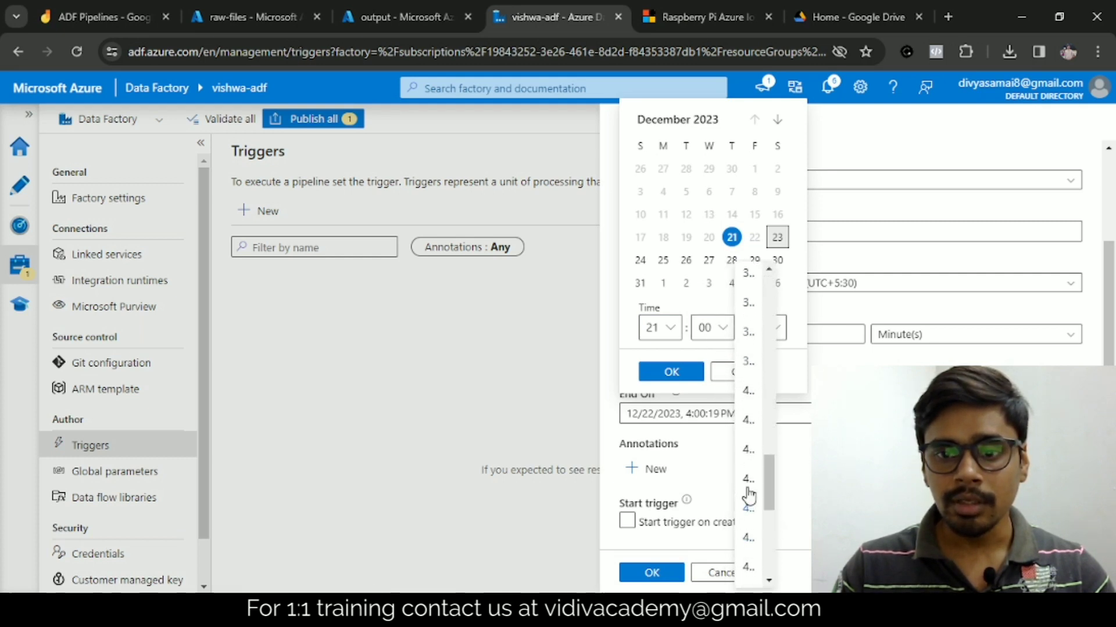
{"action": "left_click", "coordinate": [741, 392]}
{"action": "left_click", "coordinate": [759, 334]}
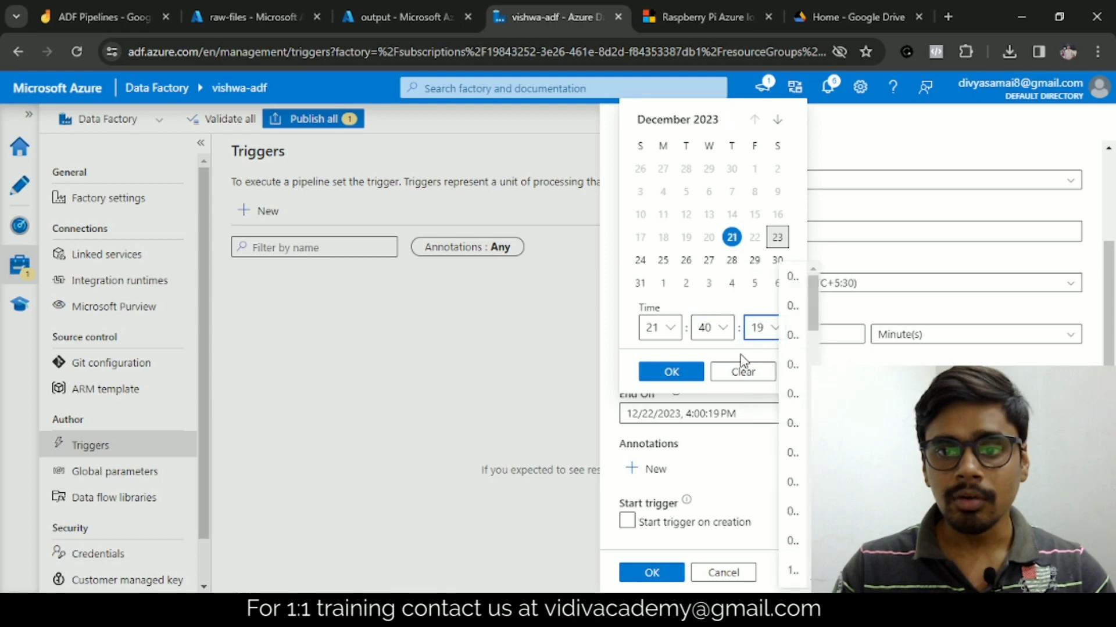
{"action": "left_click", "coordinate": [794, 280]}
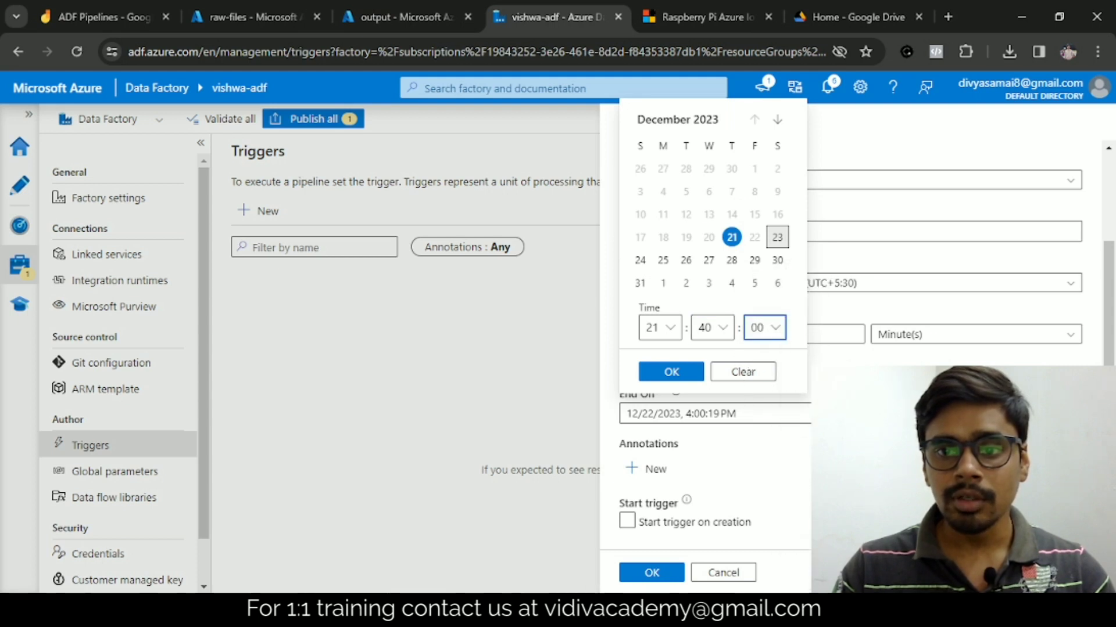
{"action": "left_click", "coordinate": [690, 373]}
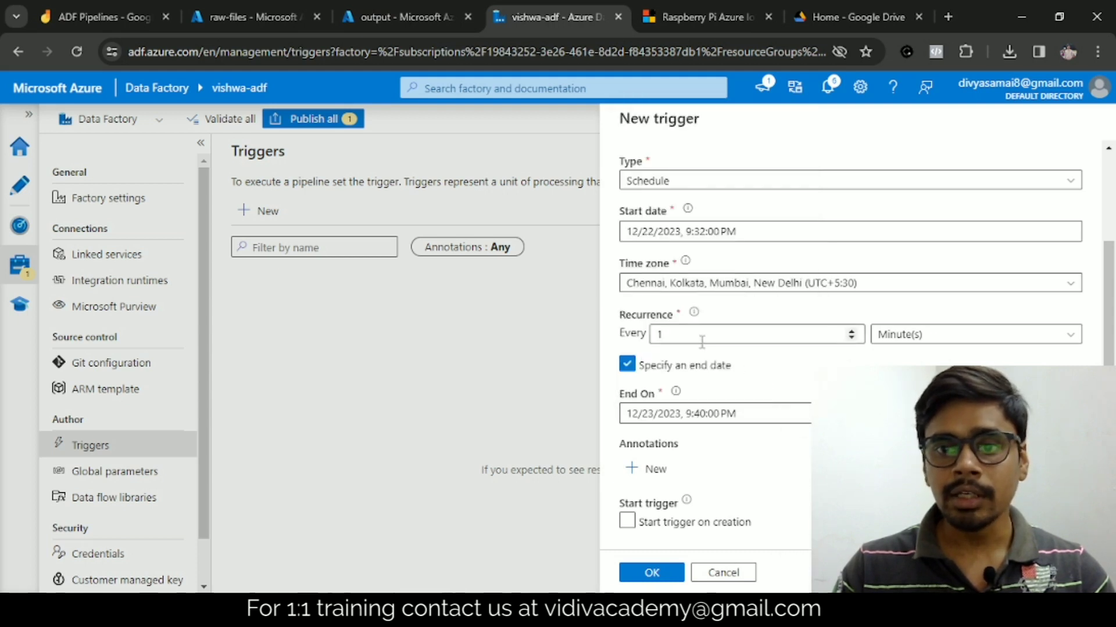
Change the trigger's start time to 9:34:00 PM on 12/22/2023
{"action": "left_click", "coordinate": [762, 230]}
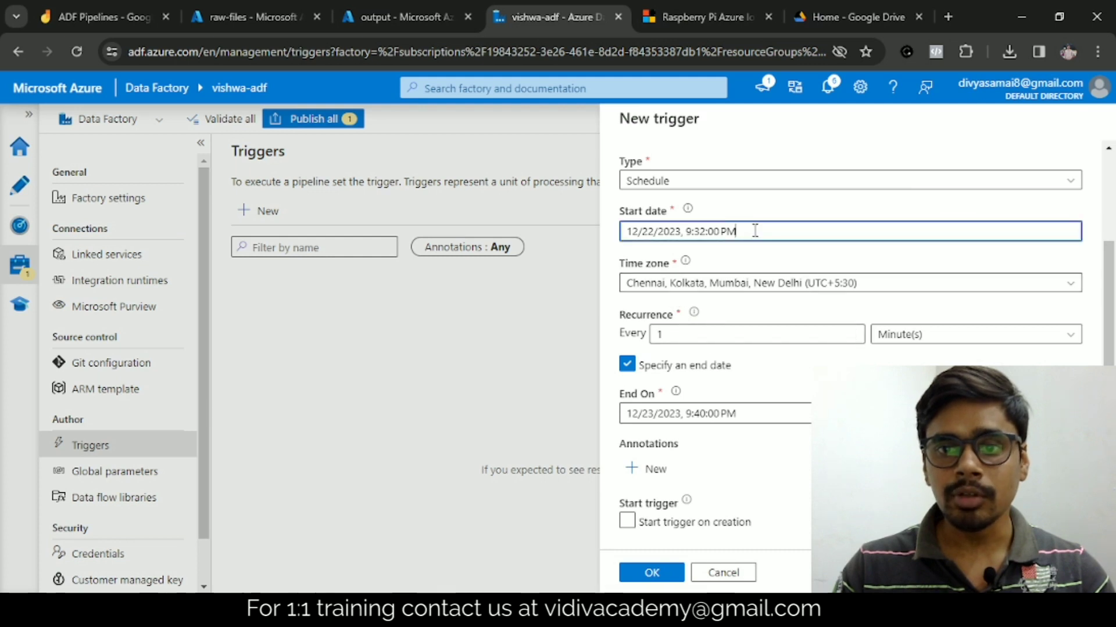
{"action": "left_click", "coordinate": [525, 530]}
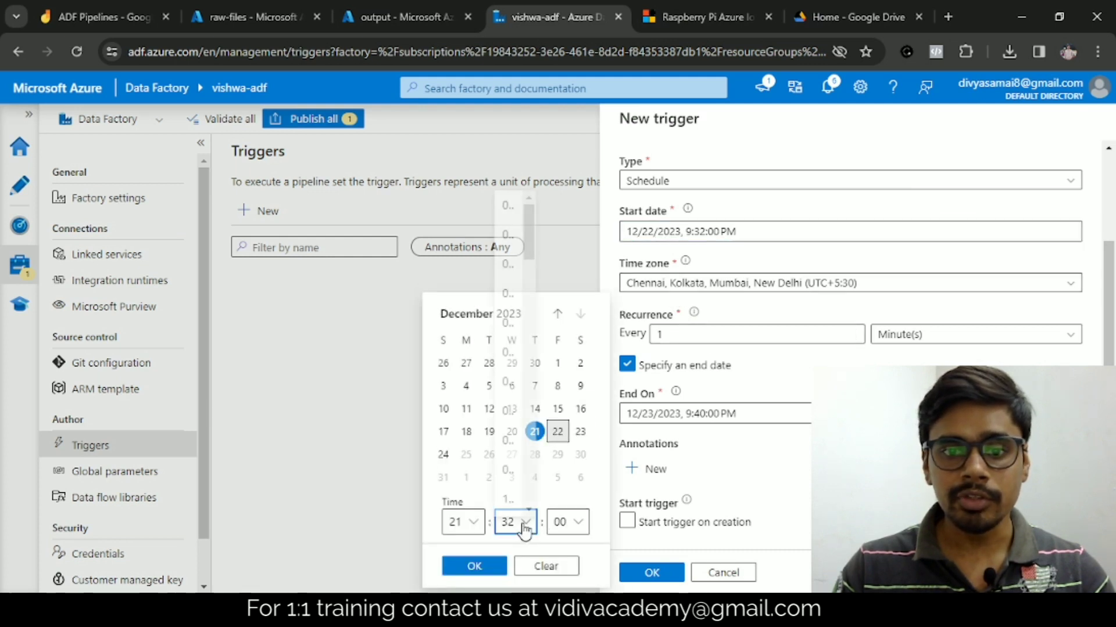
{"action": "left_click", "coordinate": [506, 405]}
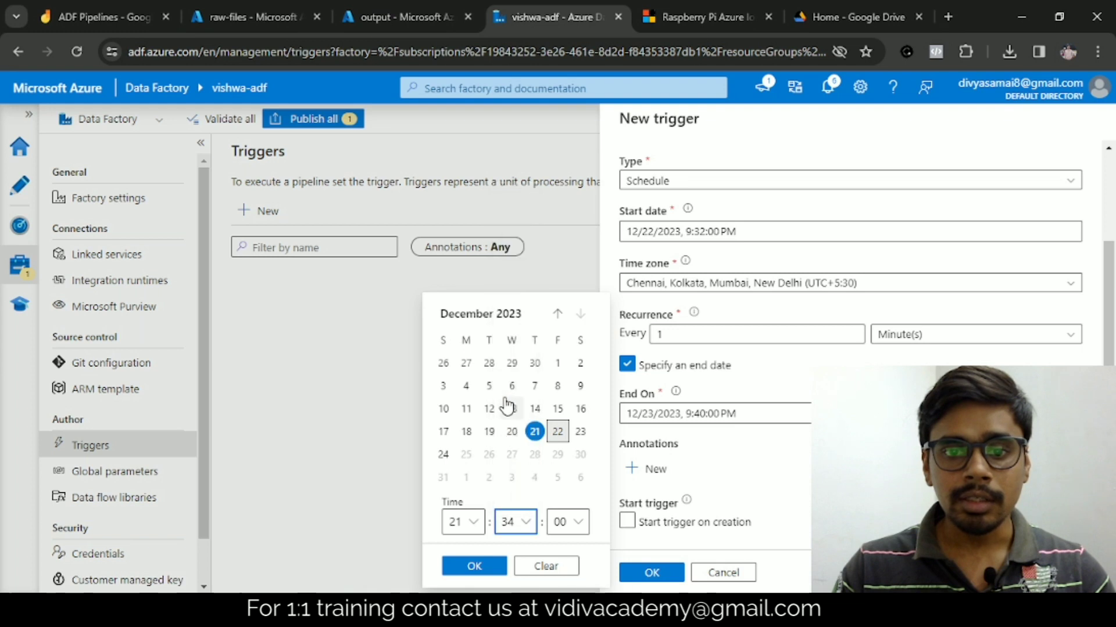
{"action": "left_click", "coordinate": [475, 566]}
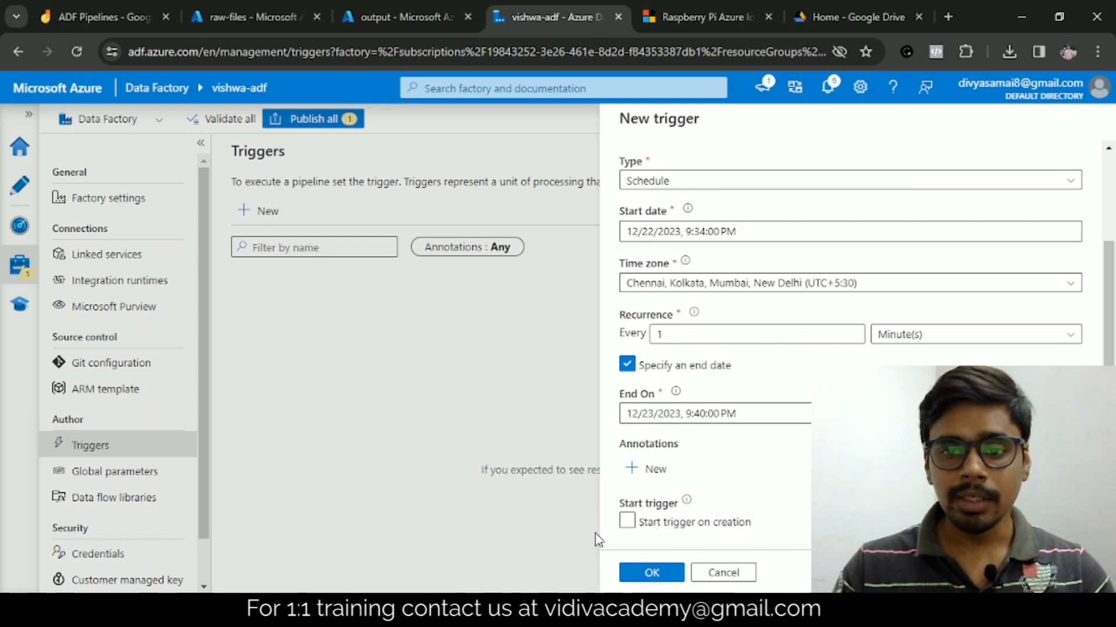
Enable starting the trigger on creation, review its settings, and create zipTrigger
{"action": "left_click", "coordinate": [627, 522]}
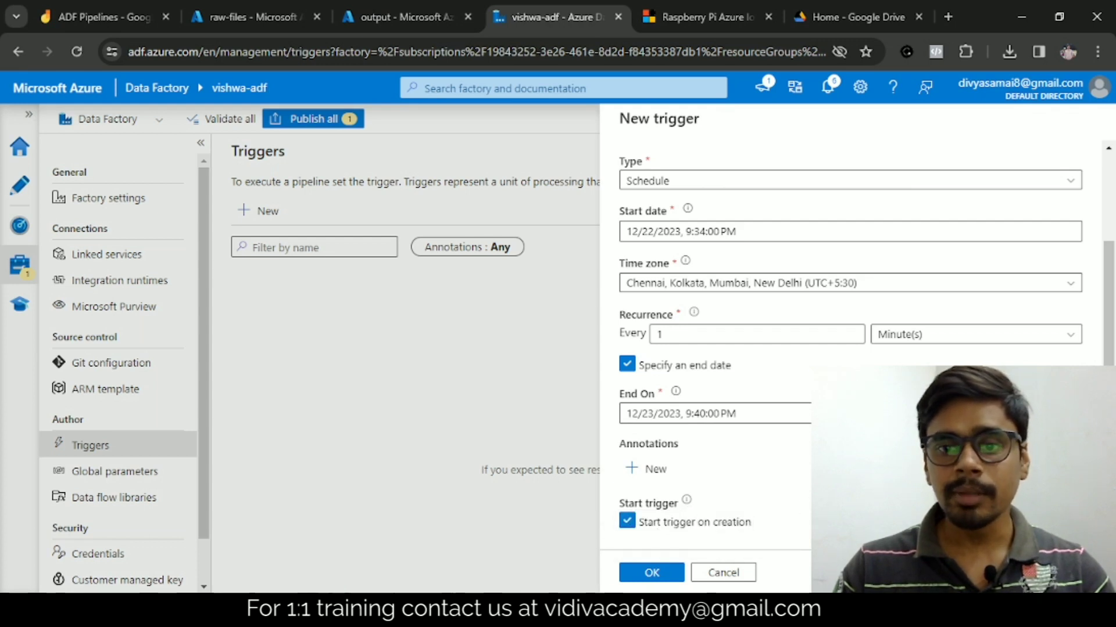
{"action": "scroll", "coordinate": [787, 443], "scroll_direction": "up", "scroll_amount": 2}
{"action": "scroll", "coordinate": [786, 443], "scroll_direction": "down", "scroll_amount": 2}
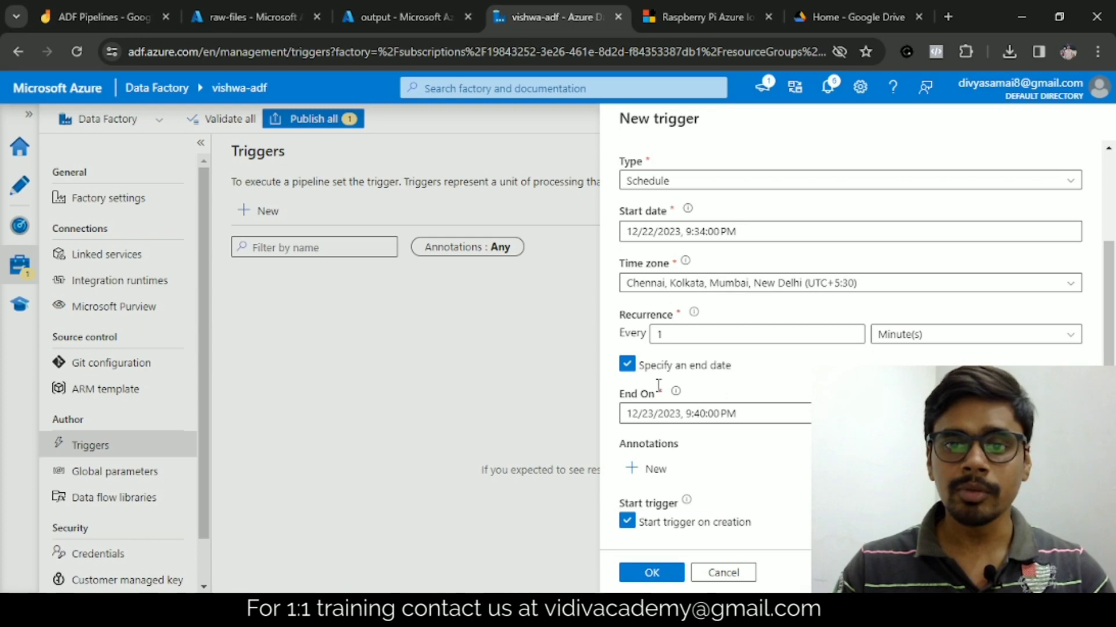
{"action": "scroll", "coordinate": [726, 406], "scroll_direction": "up", "scroll_amount": 2}
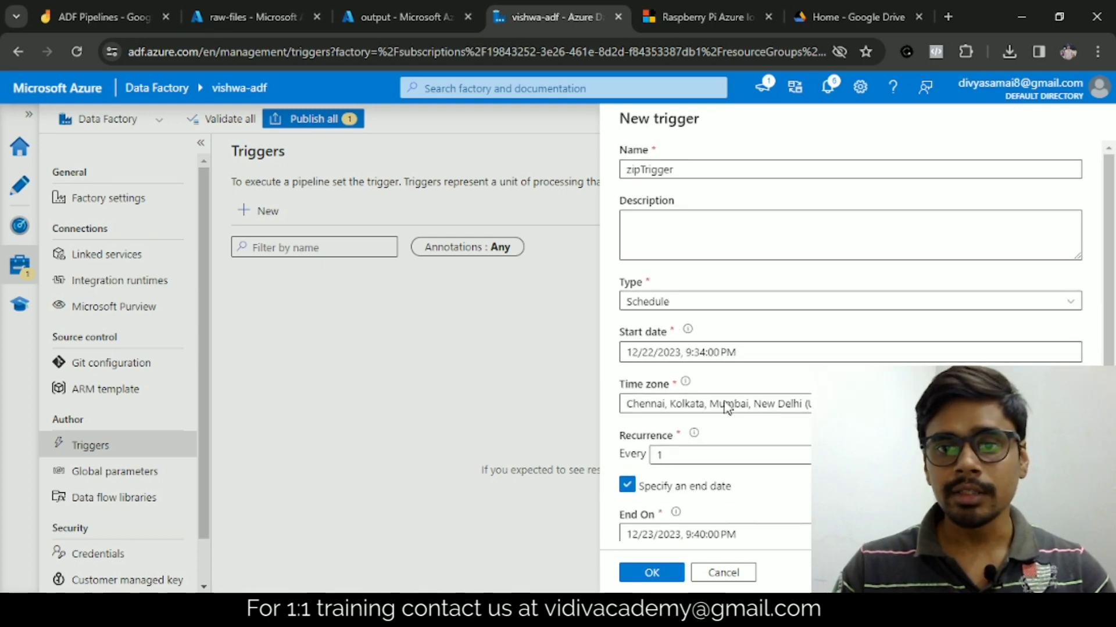
{"action": "scroll", "coordinate": [726, 410], "scroll_direction": "down", "scroll_amount": 2}
{"action": "left_click", "coordinate": [654, 573]}
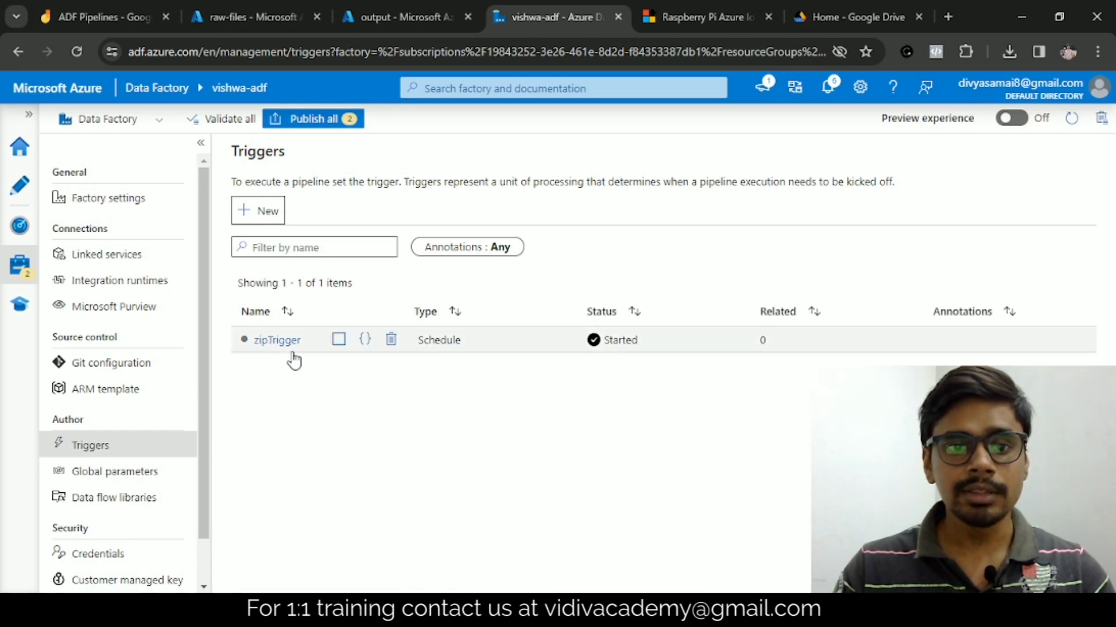
Open the copy_zip_file_to_adls pipeline and choose the existing zipTrigger as its trigger
{"action": "left_click", "coordinate": [20, 195]}
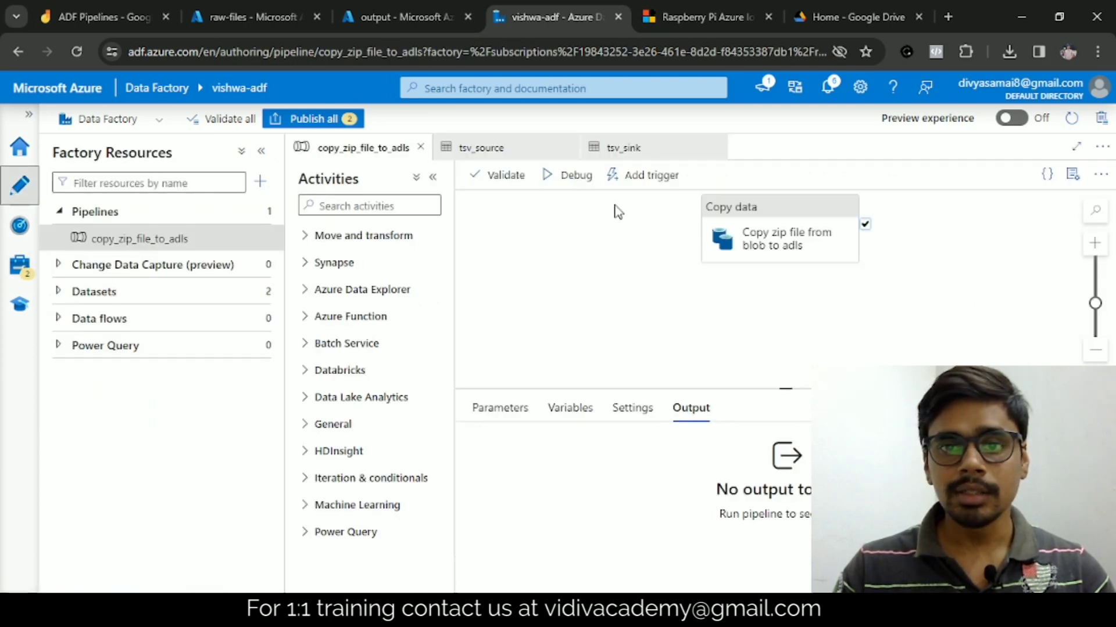
{"action": "left_click", "coordinate": [649, 176]}
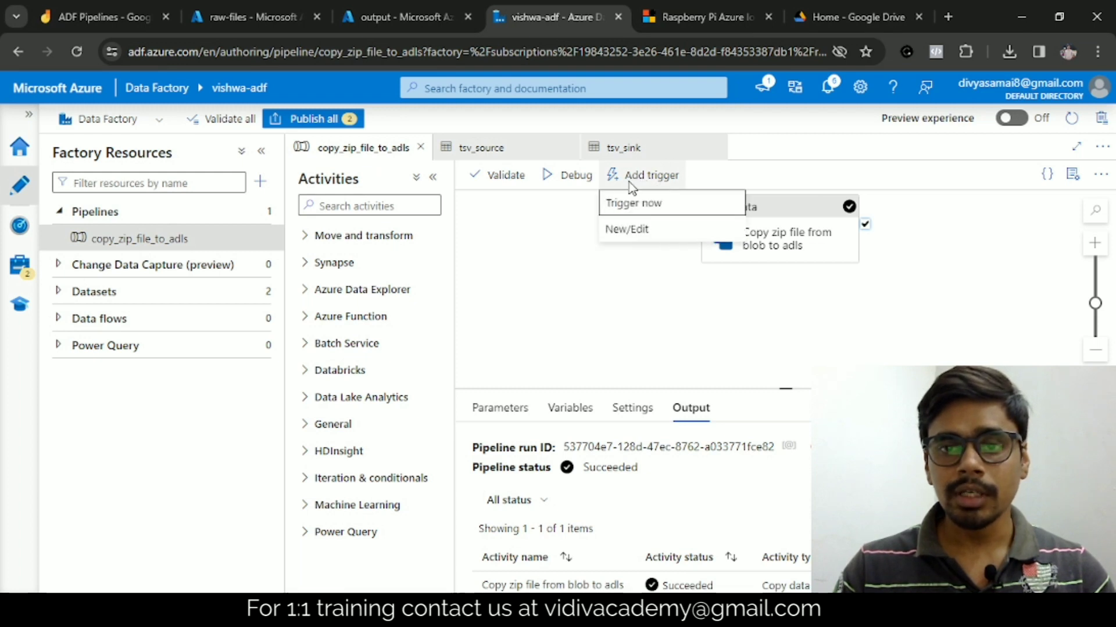
{"action": "left_click", "coordinate": [631, 231]}
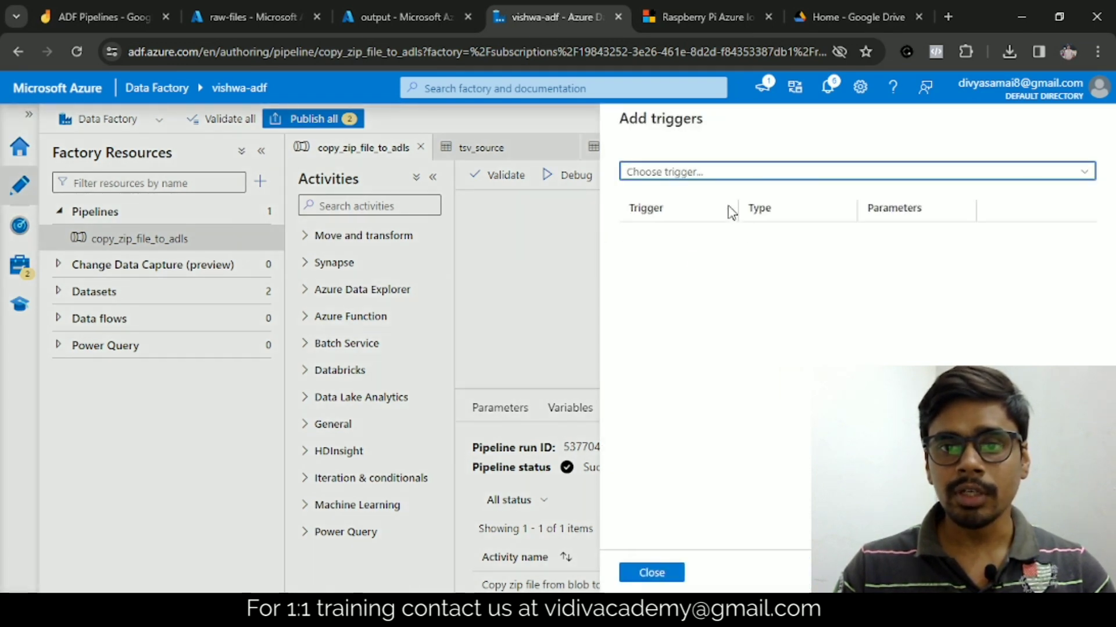
{"action": "left_click", "coordinate": [723, 173]}
{"action": "left_click", "coordinate": [651, 254]}
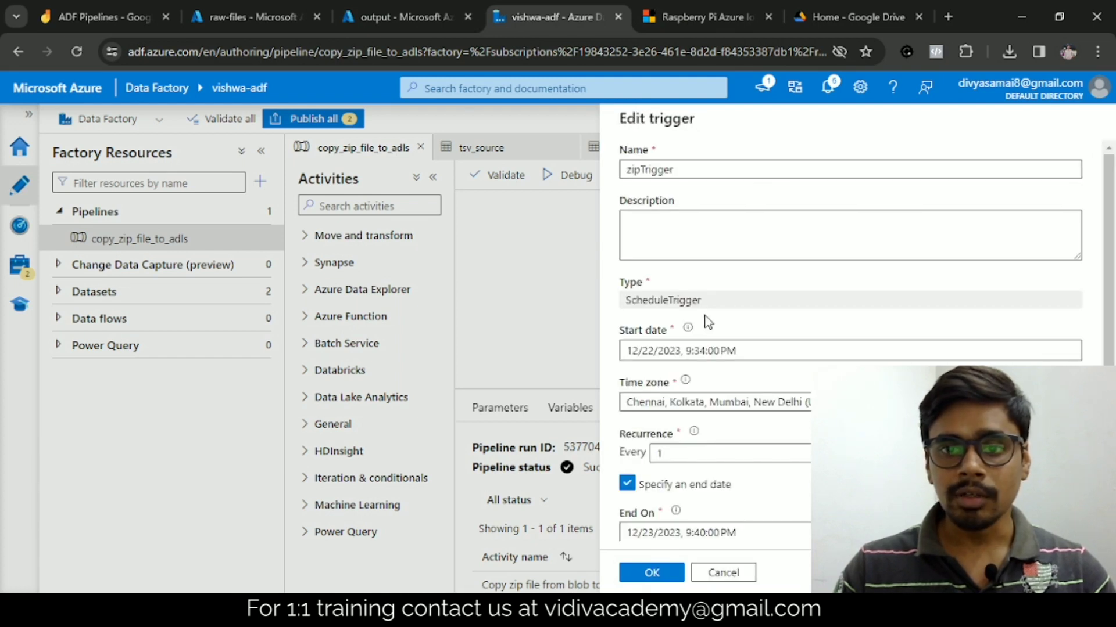
Review zipTrigger's schedule and status, and confirm attaching it to the pipeline without run parameters
{"action": "scroll", "coordinate": [652, 307], "scroll_direction": "down", "scroll_amount": 2}
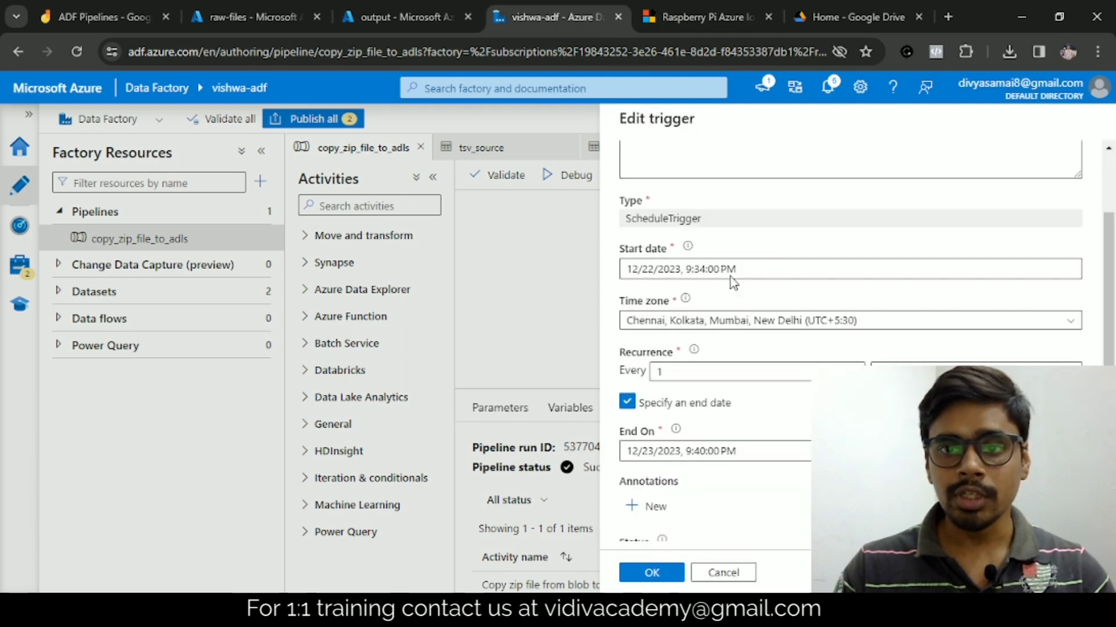
{"action": "scroll", "coordinate": [737, 352], "scroll_direction": "down", "scroll_amount": 1}
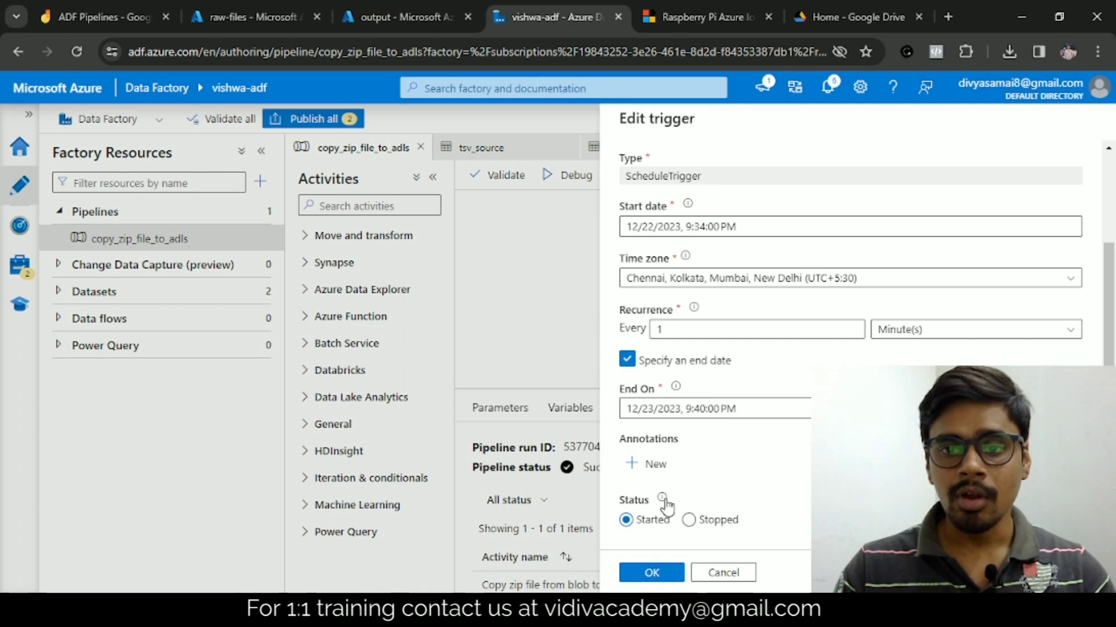
{"action": "mouse_move", "coordinate": [664, 499]}
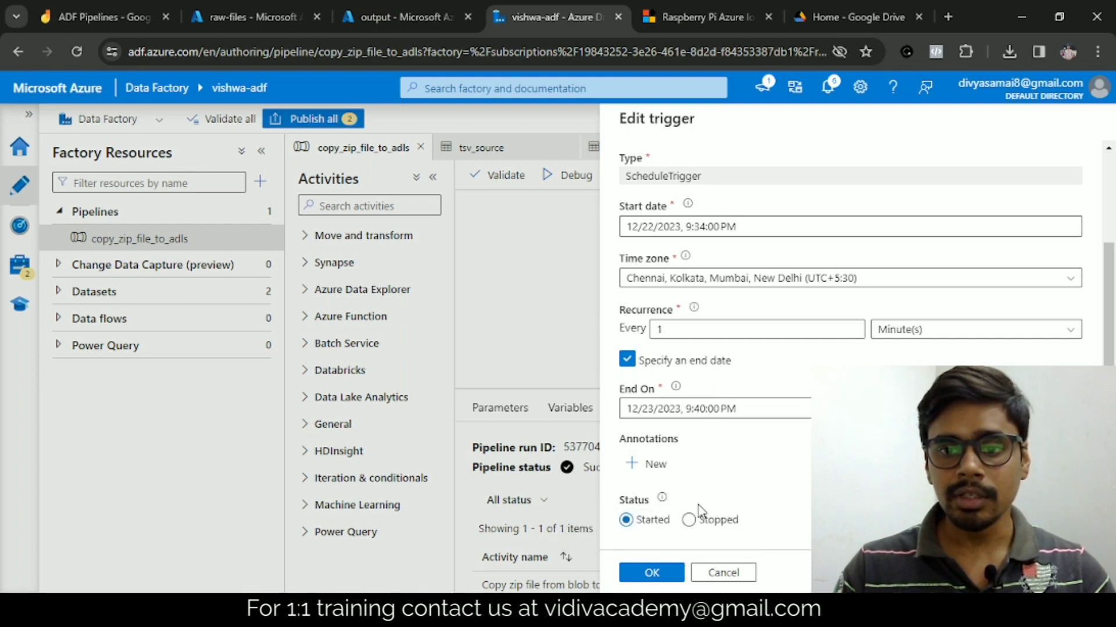
{"action": "left_click", "coordinate": [653, 574]}
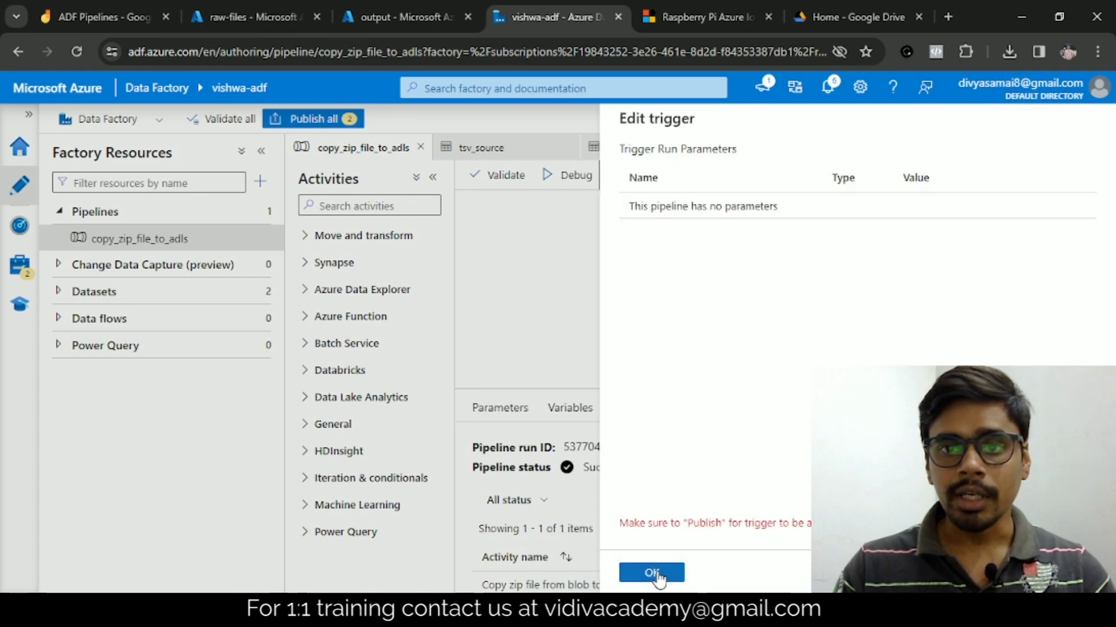
{"action": "left_click", "coordinate": [652, 574]}
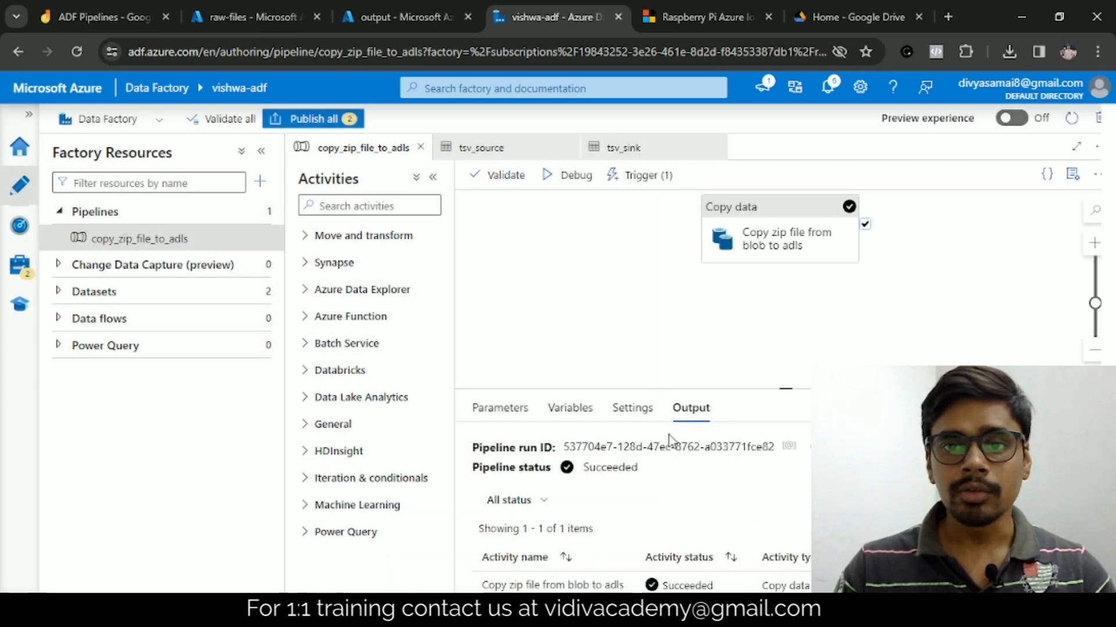
Publish all pending changes to the data factory, including the pipeline and its attached trigger
{"action": "left_click", "coordinate": [727, 264]}
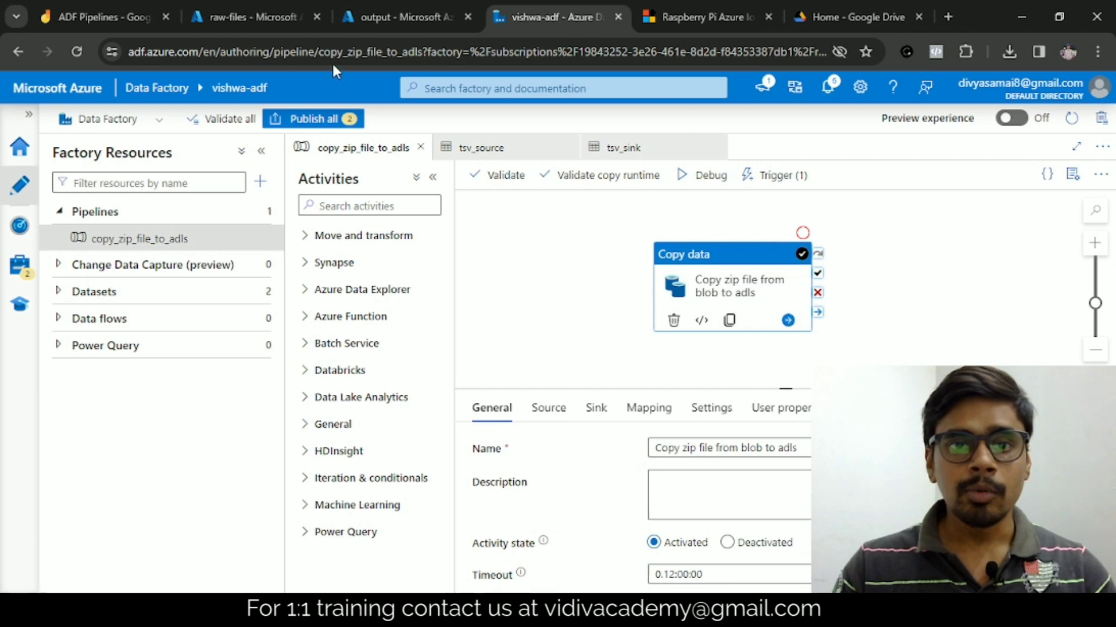
{"action": "left_click", "coordinate": [331, 122]}
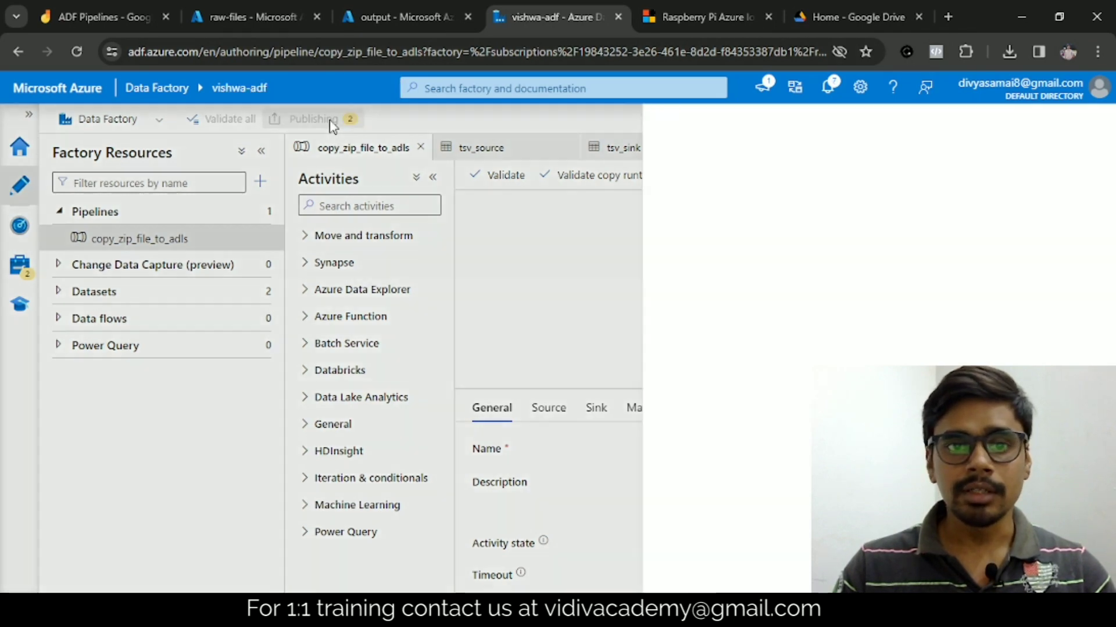
{"action": "left_click", "coordinate": [650, 573]}
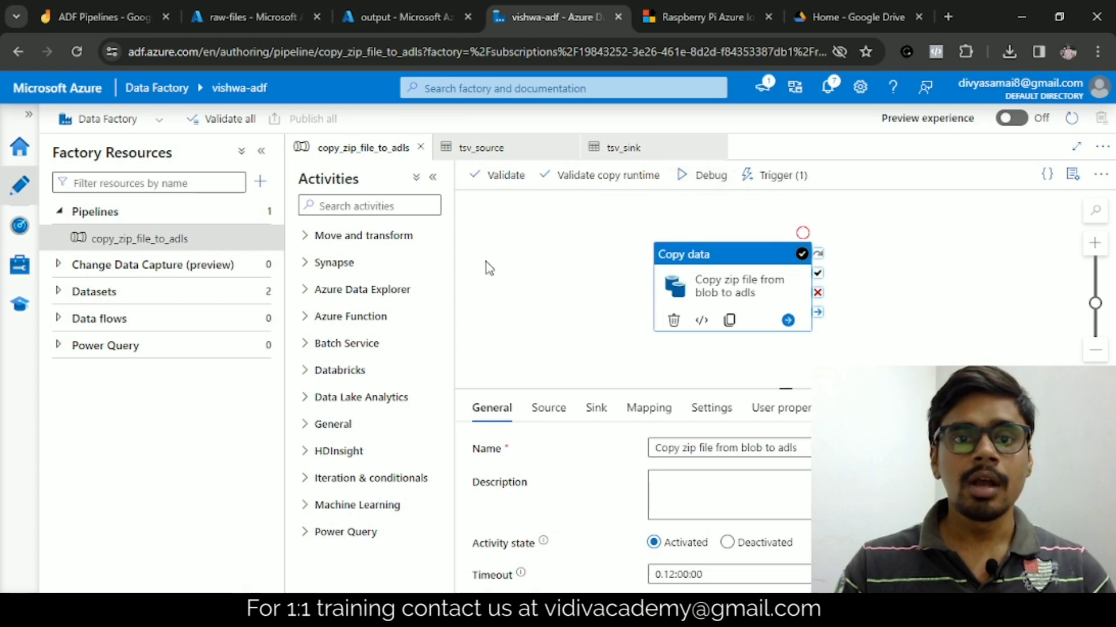
Check the factory's trigger runs and triggered pipeline runs in monitoring, and refresh the pipeline runs
{"action": "left_click", "coordinate": [158, 247]}
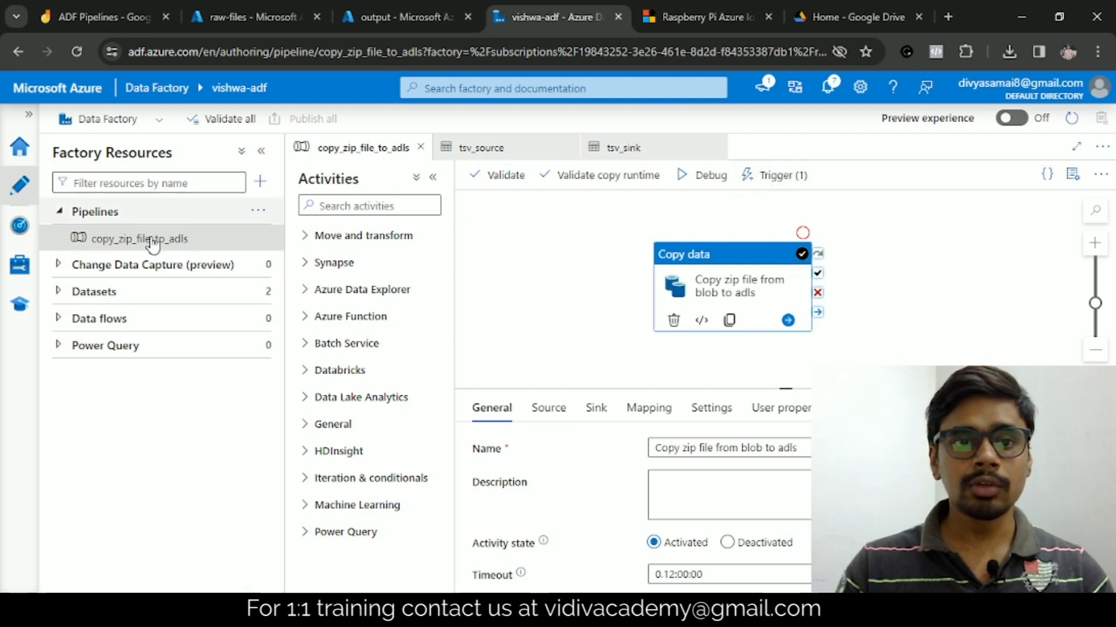
{"action": "left_click", "coordinate": [183, 249]}
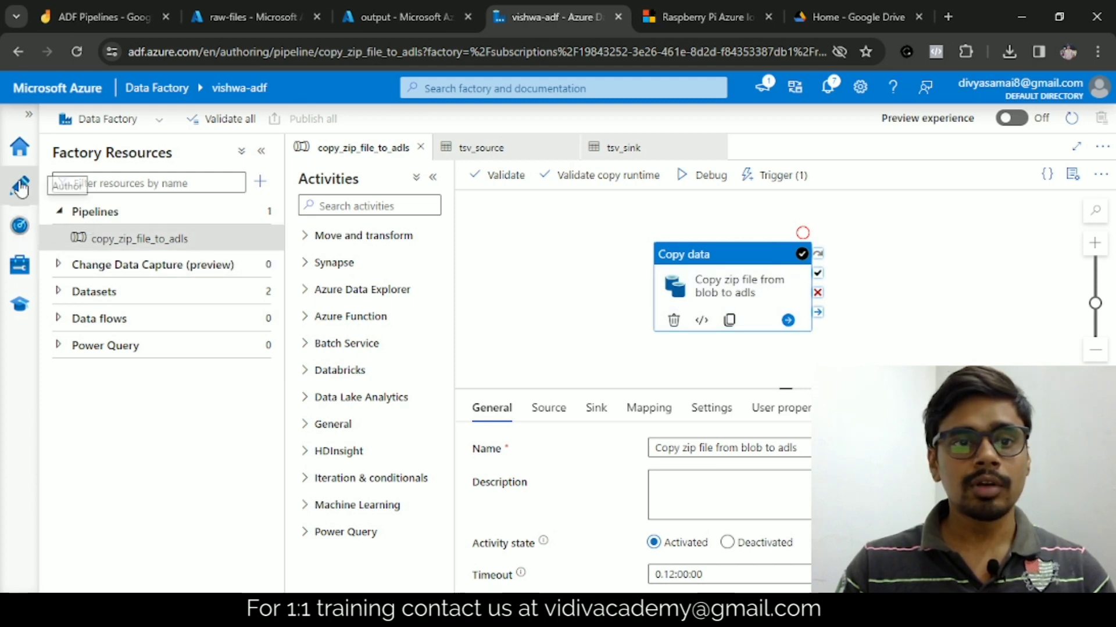
{"action": "left_click", "coordinate": [20, 227]}
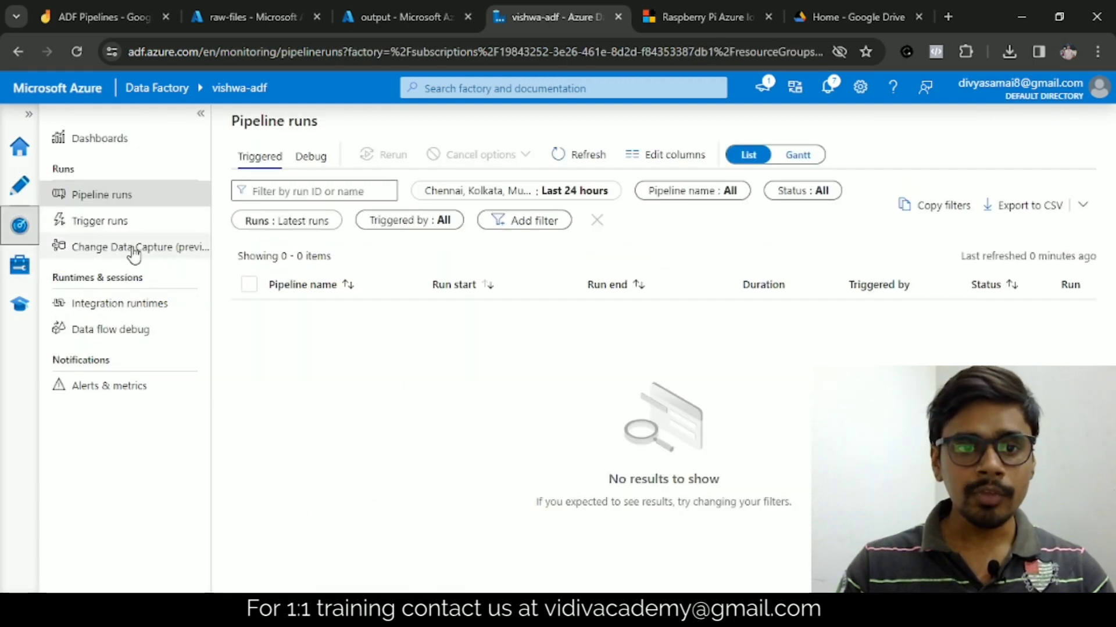
{"action": "left_click", "coordinate": [114, 231]}
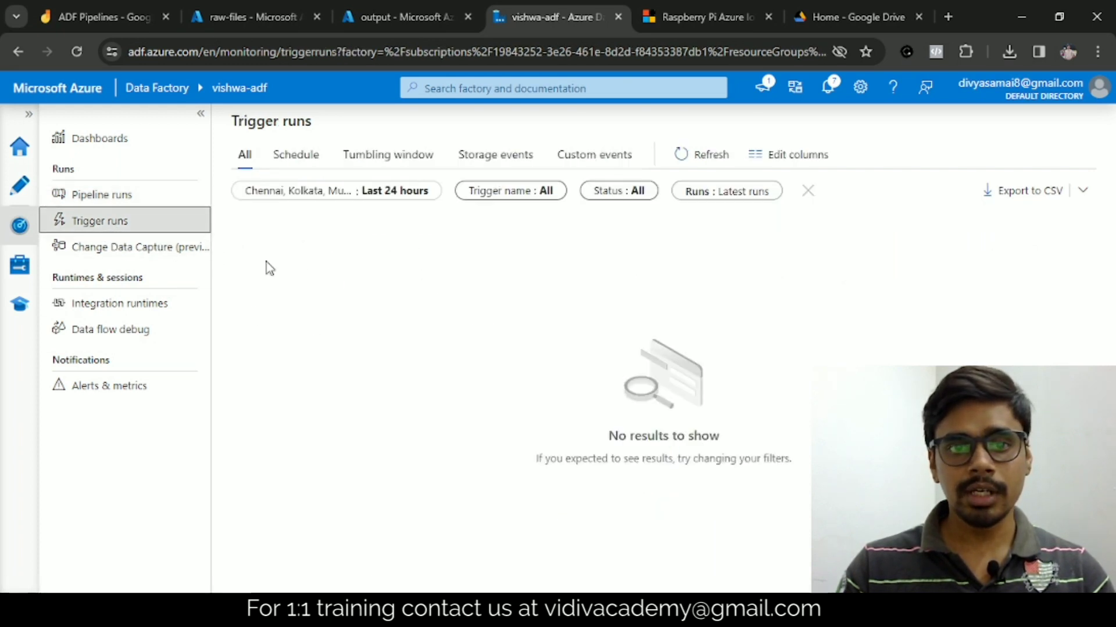
{"action": "left_click", "coordinate": [90, 196]}
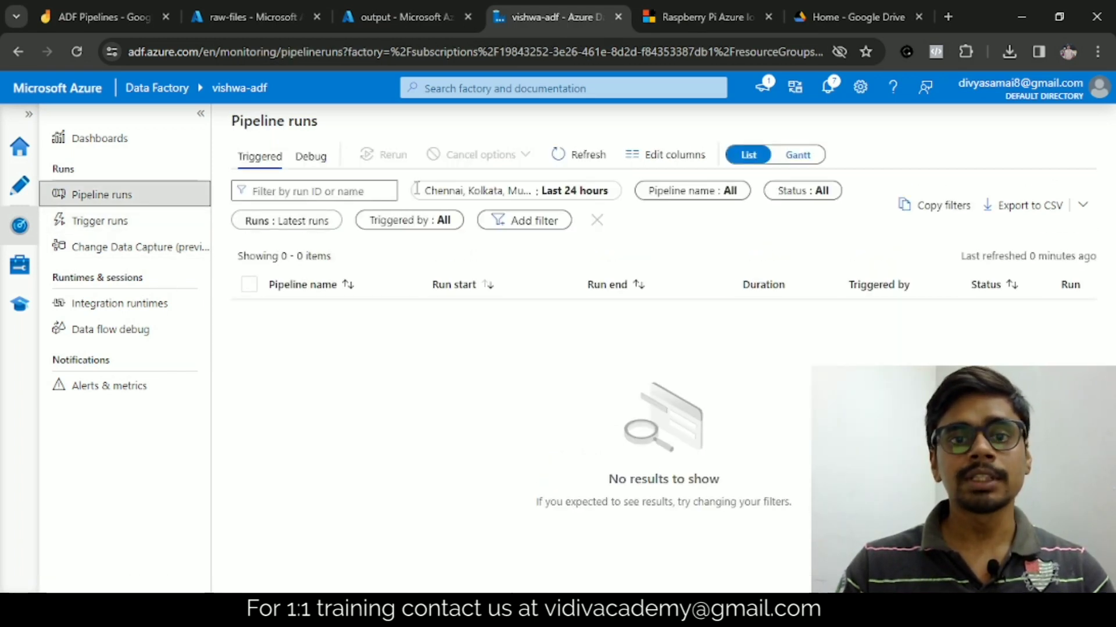
{"action": "left_click", "coordinate": [552, 161]}
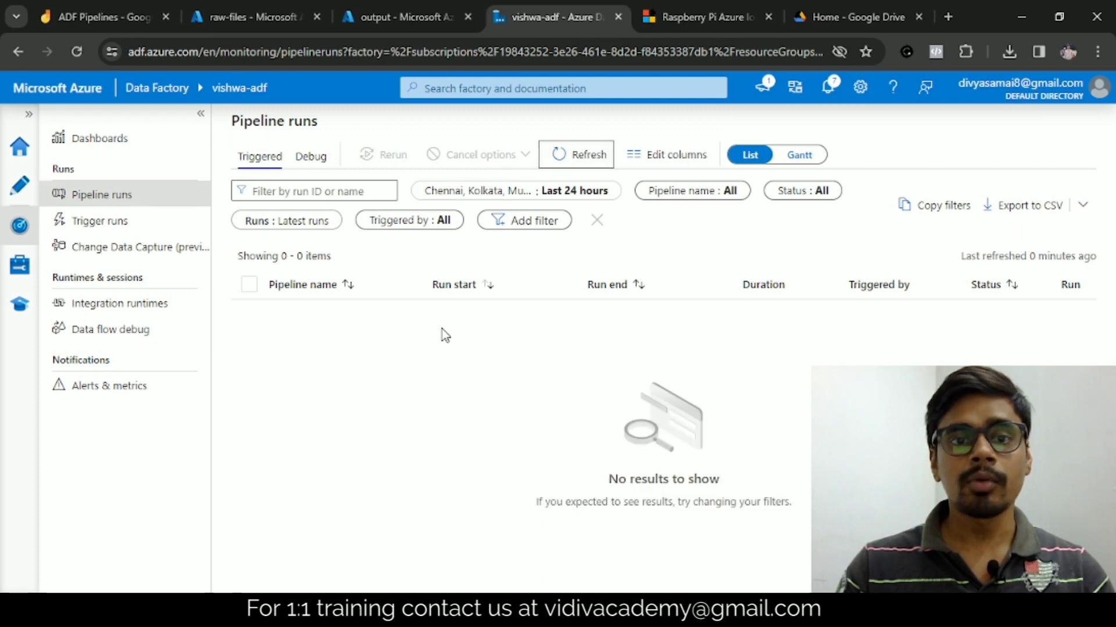
Examine the factory's integration runtimes, and return to the pipeline runs to refresh them again
{"action": "left_click", "coordinate": [100, 221]}
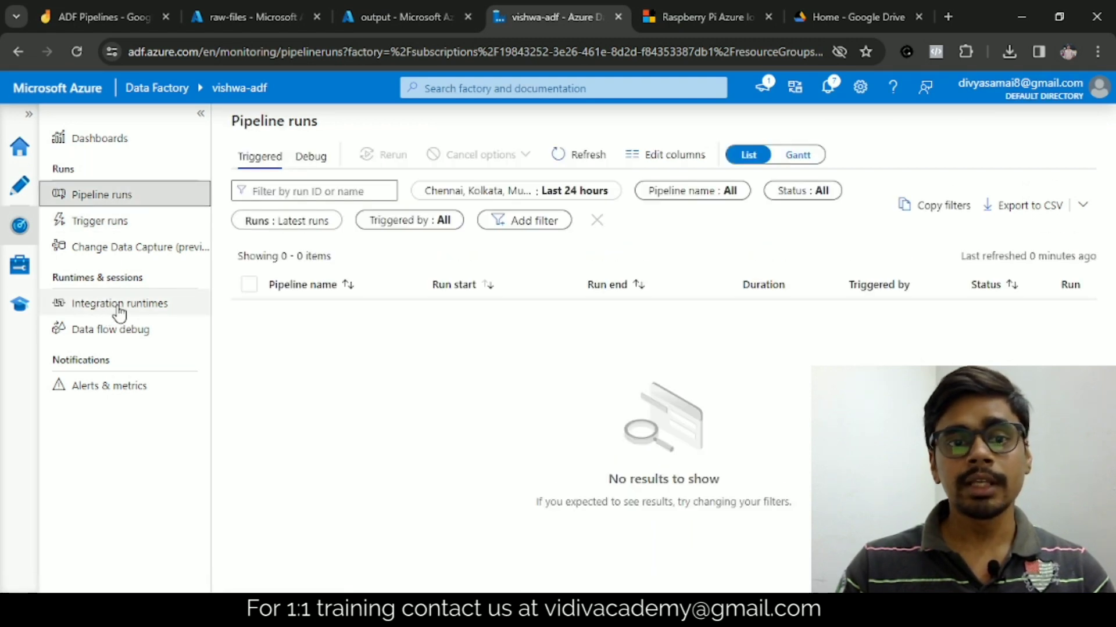
{"action": "left_click", "coordinate": [114, 313]}
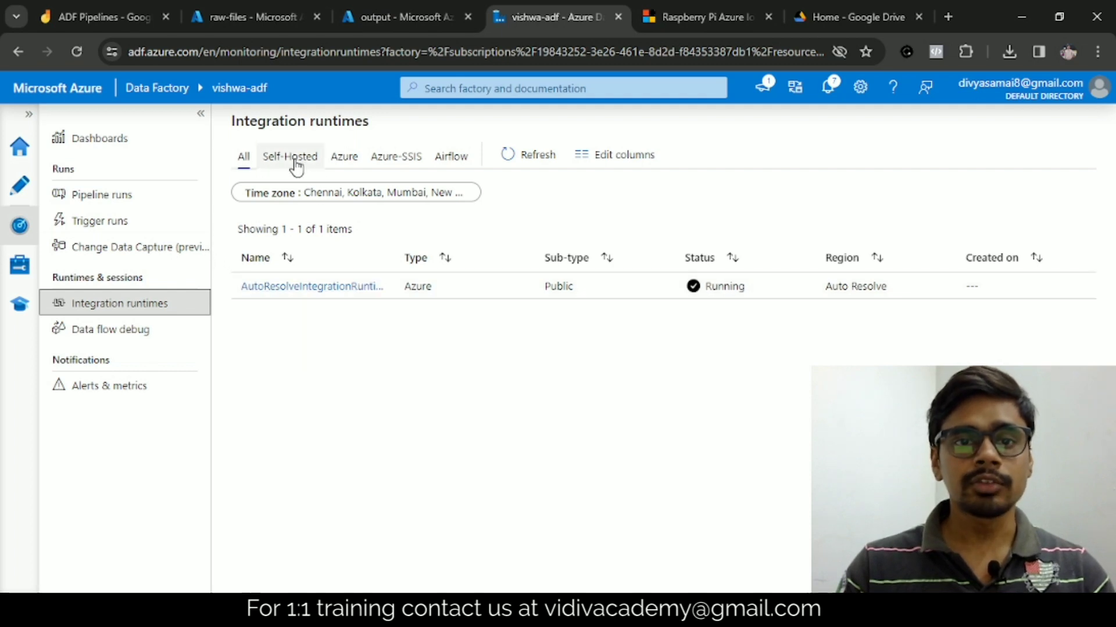
{"action": "left_click", "coordinate": [102, 196]}
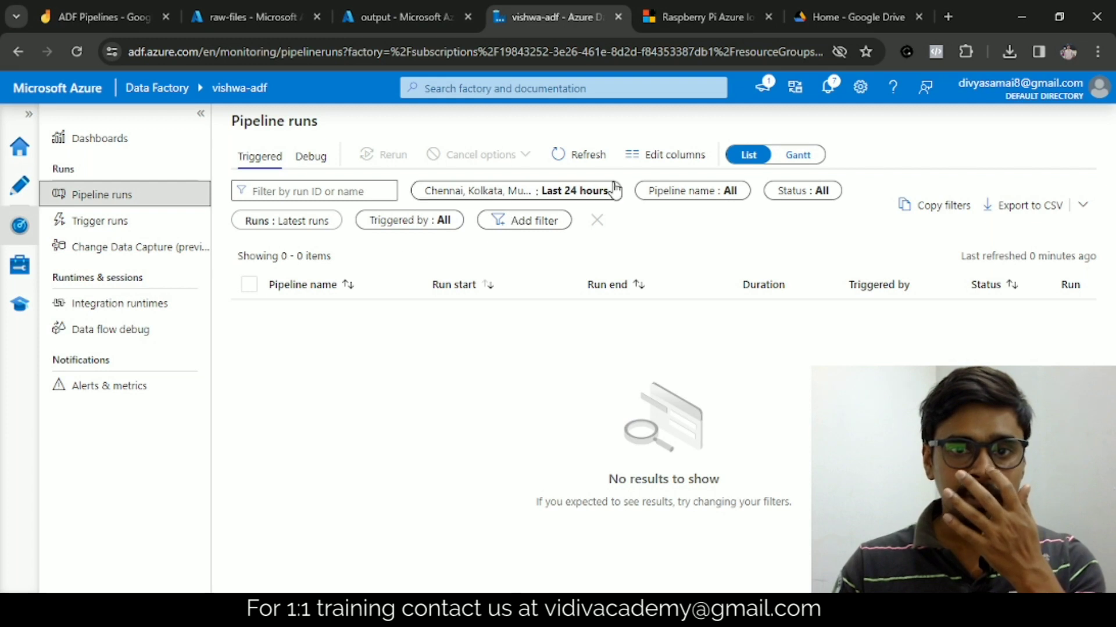
{"action": "left_click", "coordinate": [573, 155]}
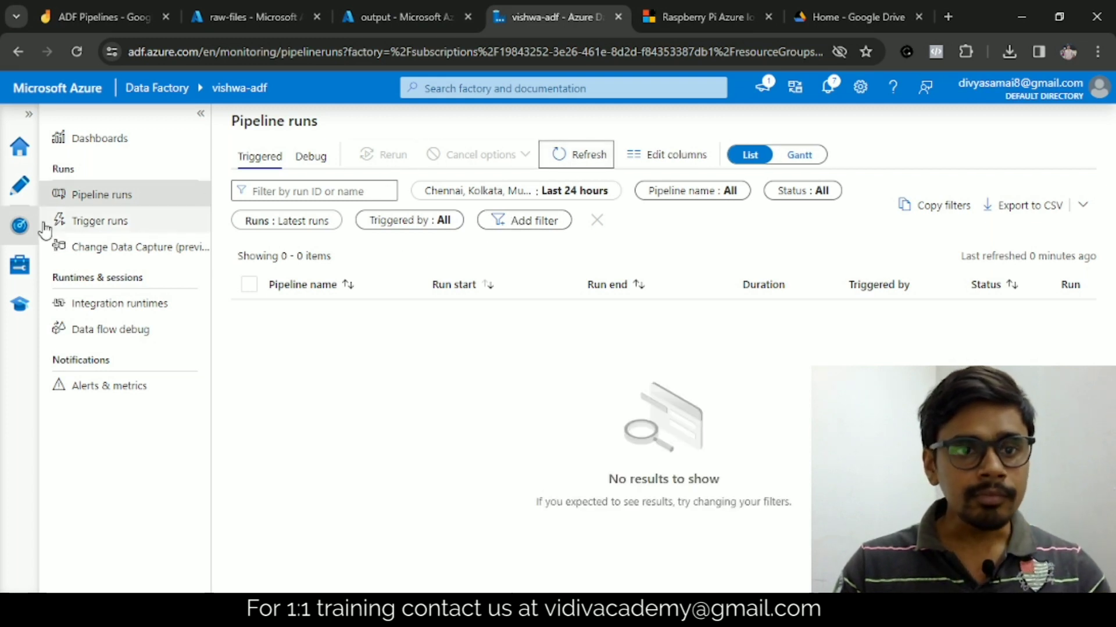
Return to the copy_zip_file_to_adls pipeline and select its copy activity for inspection
{"action": "left_click", "coordinate": [20, 186]}
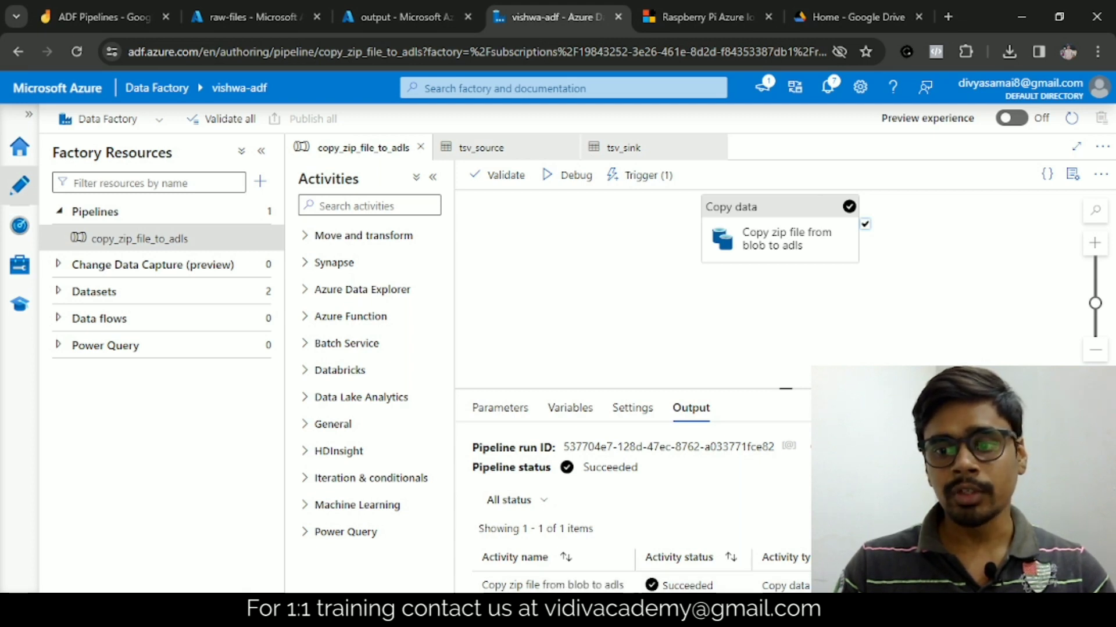
{"action": "mouse_move", "coordinate": [763, 220]}
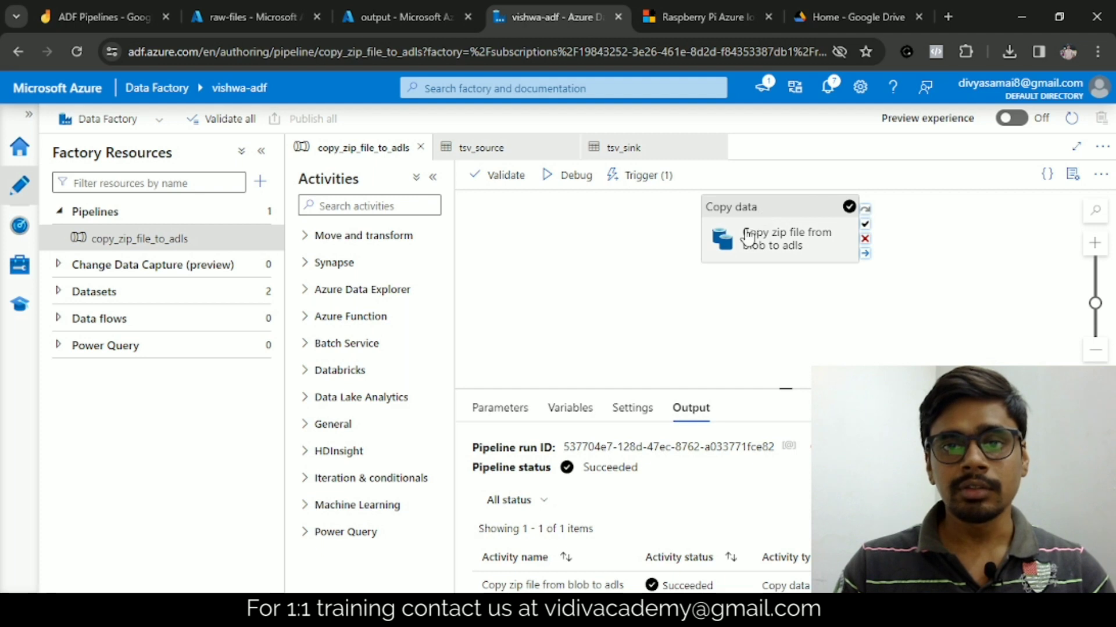
{"action": "left_click_drag", "start_coordinate": [747, 237], "coordinate": [735, 255]}
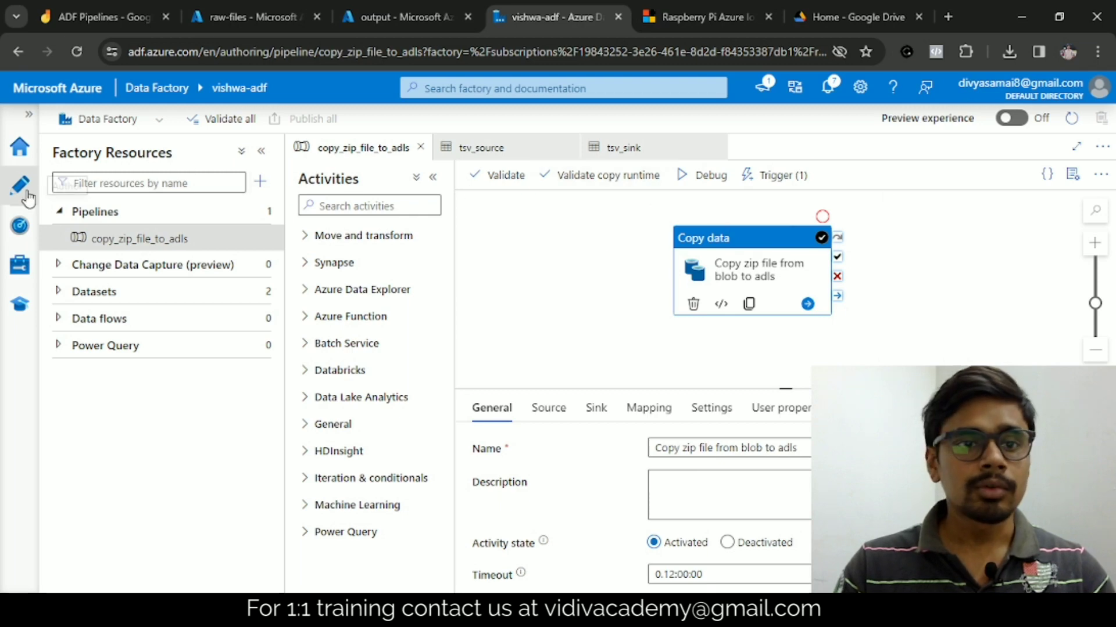
Look at the pipeline runs, and refresh the output storage container to check for copied files
{"action": "left_click", "coordinate": [21, 228]}
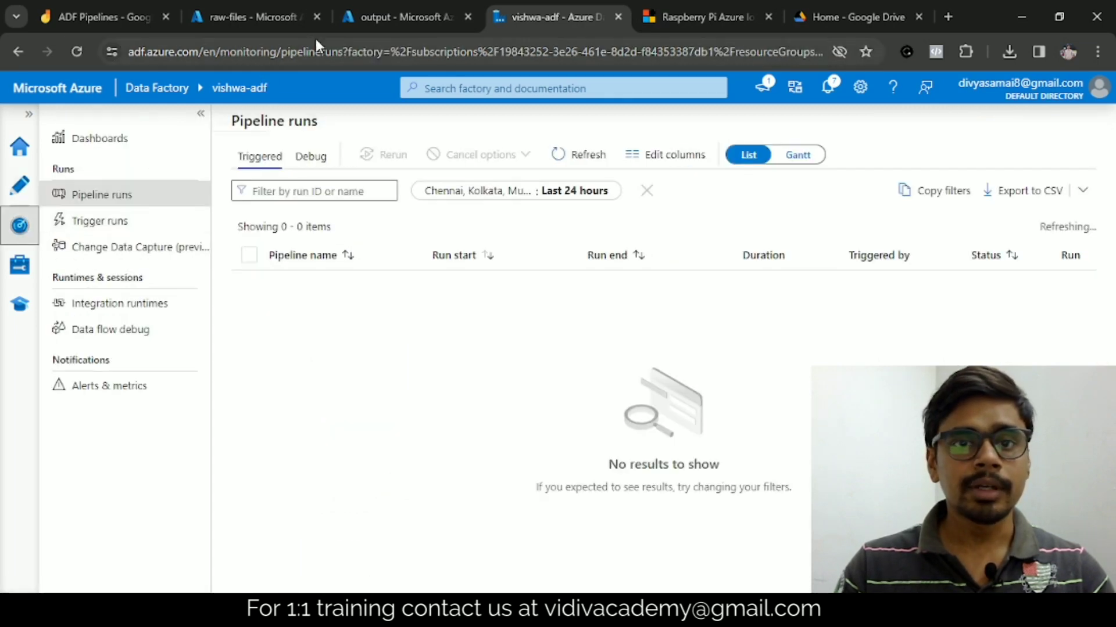
{"action": "left_click", "coordinate": [374, 17]}
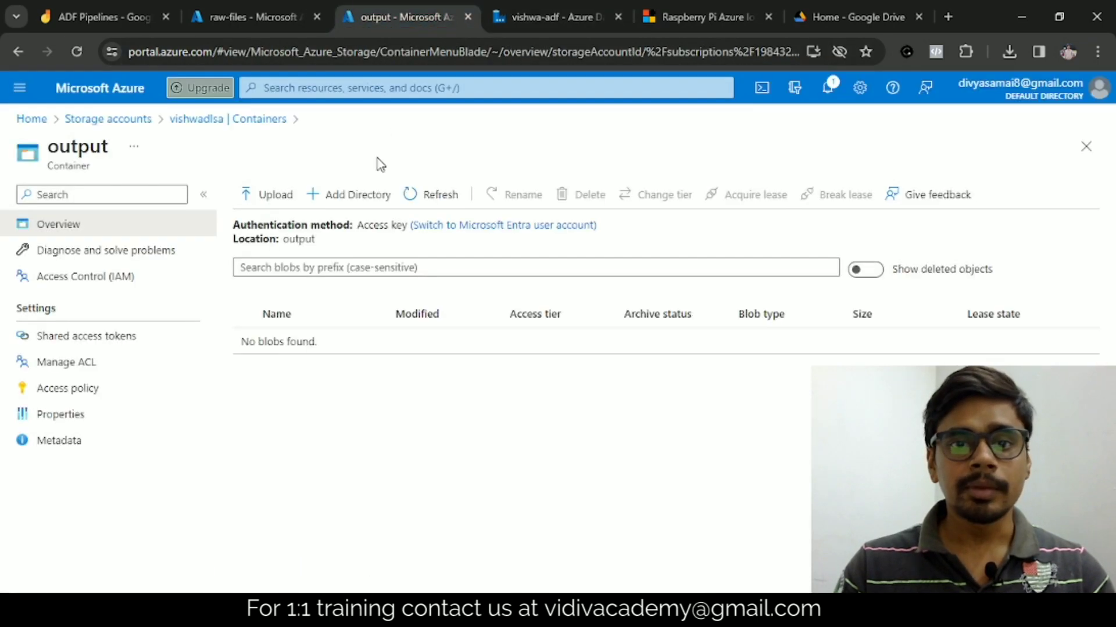
{"action": "left_click", "coordinate": [439, 199]}
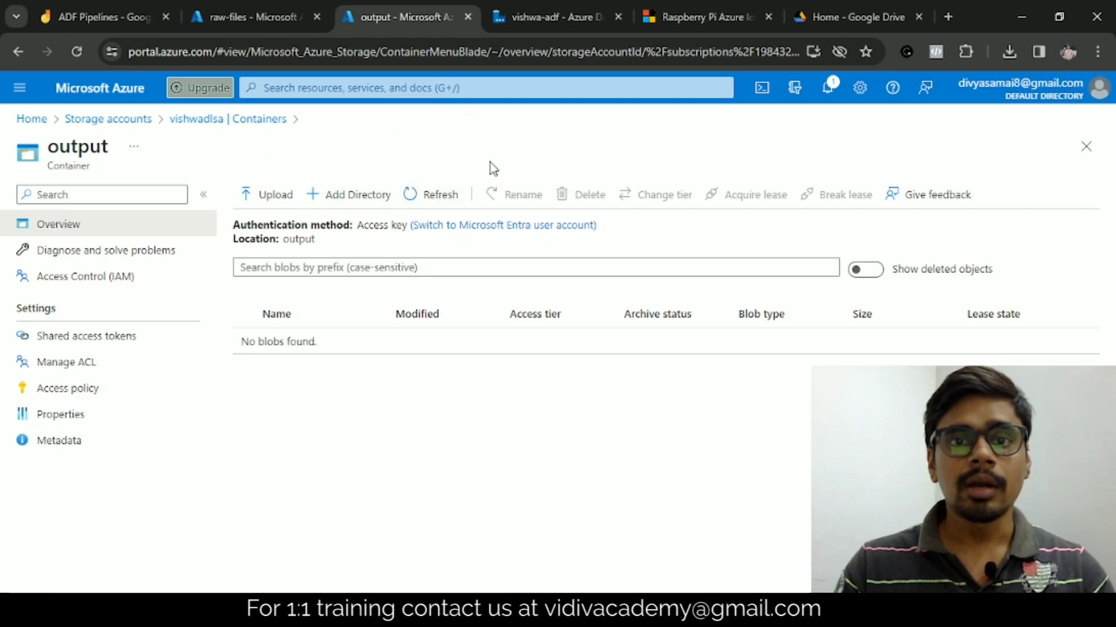
Switch back to Data Factory monitoring and refresh both the pipeline runs and the trigger runs
{"action": "left_click", "coordinate": [517, 13]}
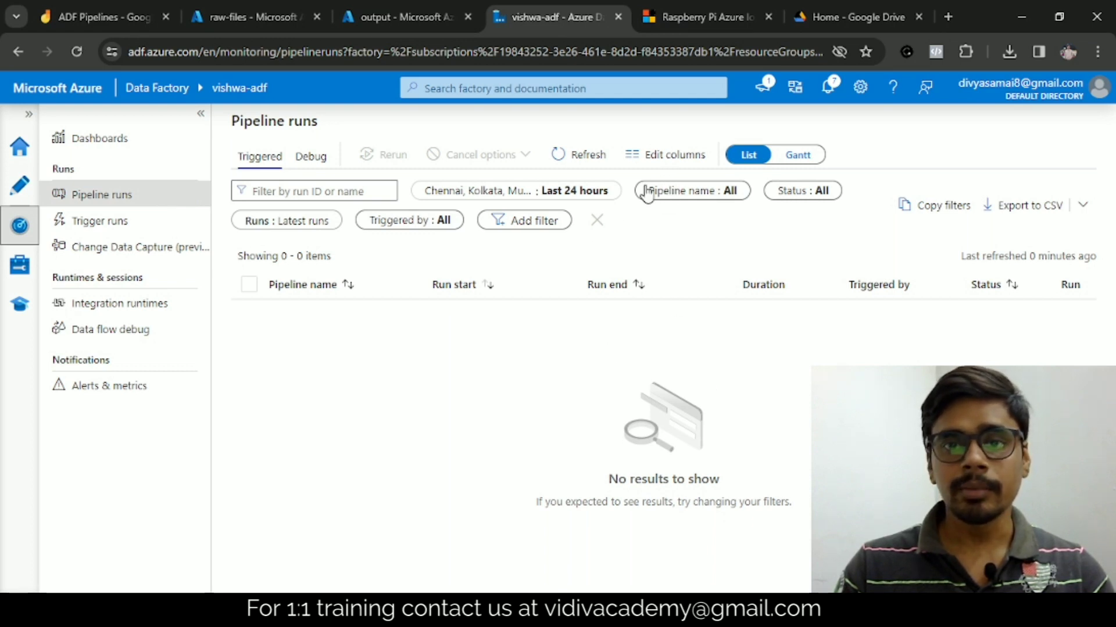
{"action": "left_click", "coordinate": [572, 162]}
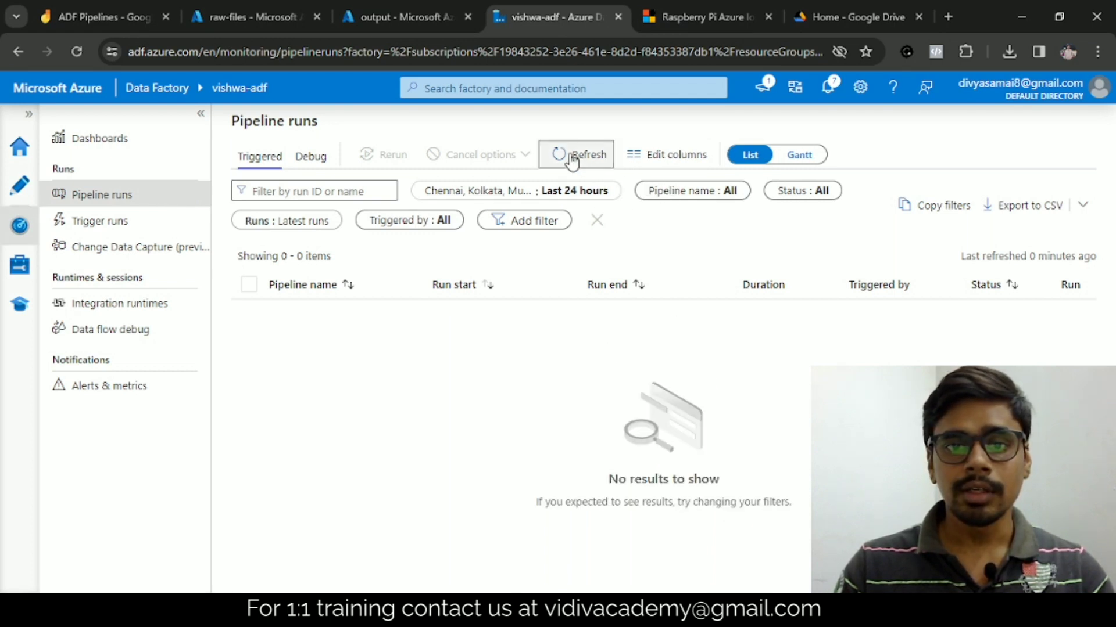
{"action": "left_click", "coordinate": [573, 161]}
{"action": "left_click", "coordinate": [92, 221]}
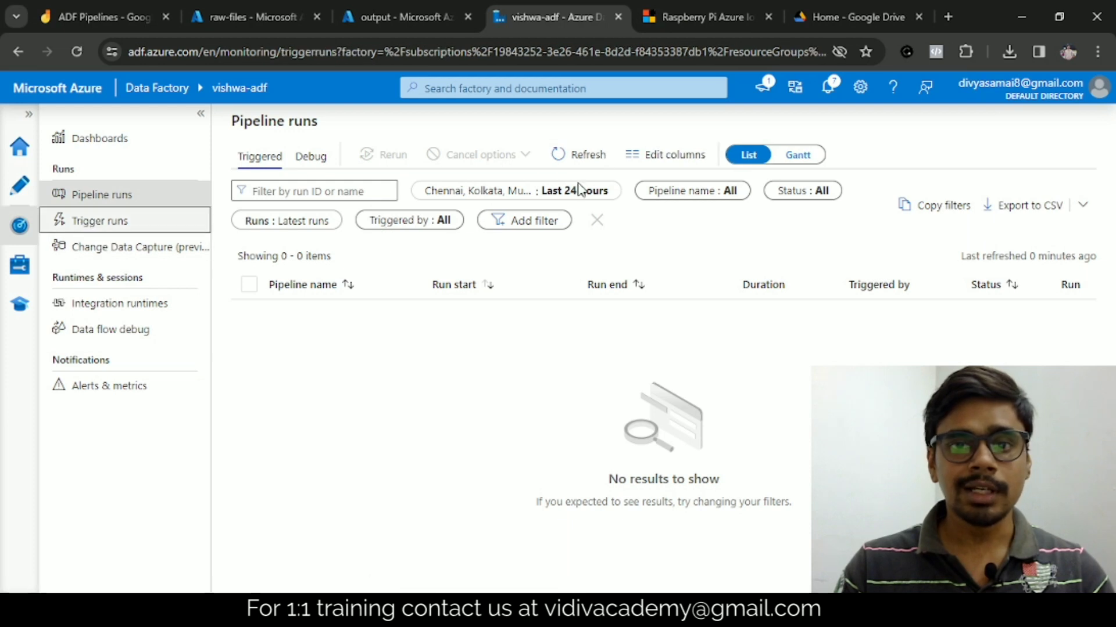
{"action": "left_click", "coordinate": [685, 166]}
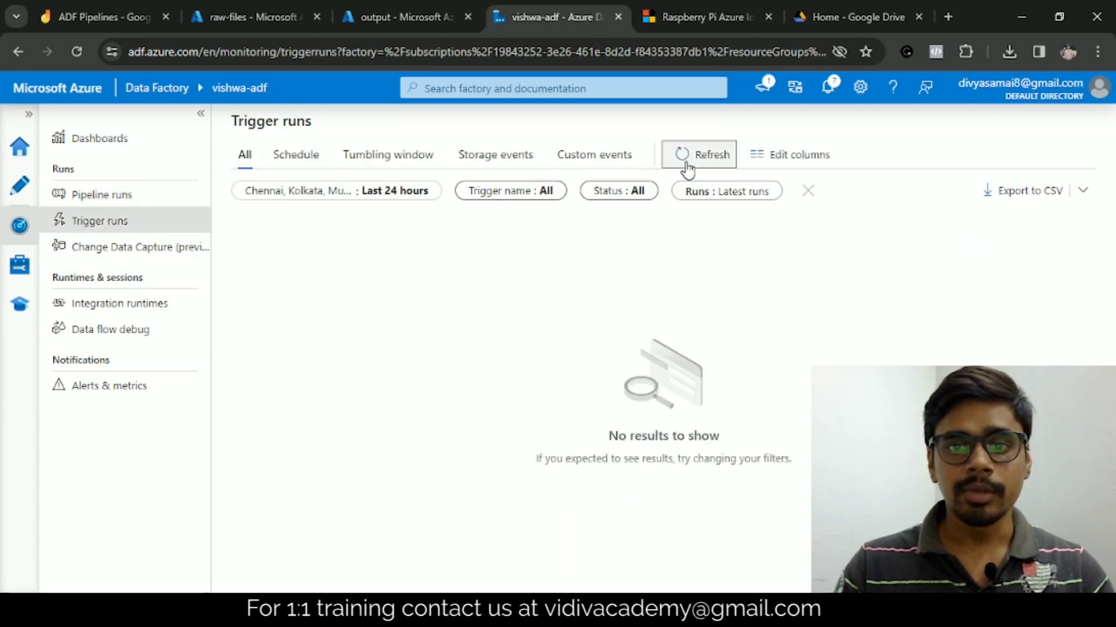
Reopen the pipeline's copy activity and examine its sink and general settings
{"action": "left_click", "coordinate": [19, 185]}
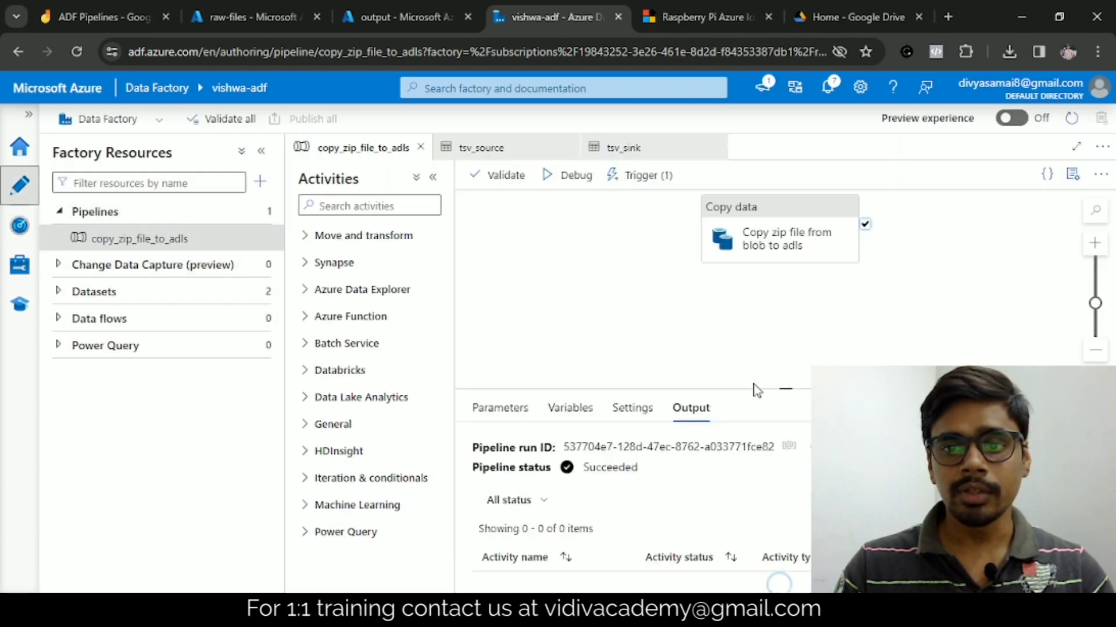
{"action": "left_click", "coordinate": [762, 254]}
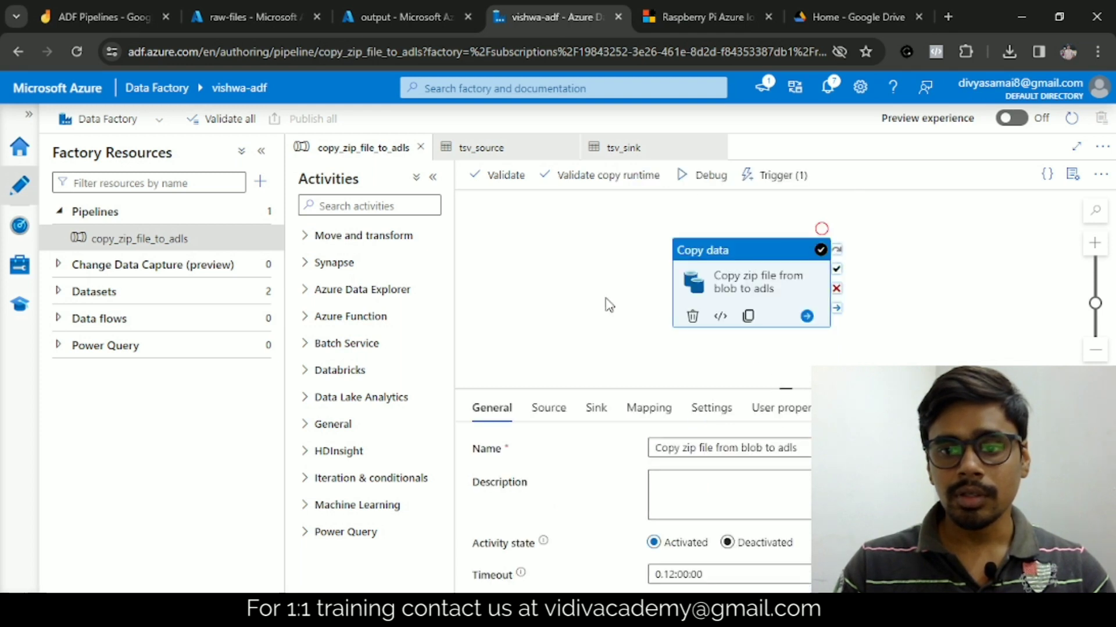
{"action": "left_click", "coordinate": [599, 409]}
{"action": "left_click", "coordinate": [498, 418]}
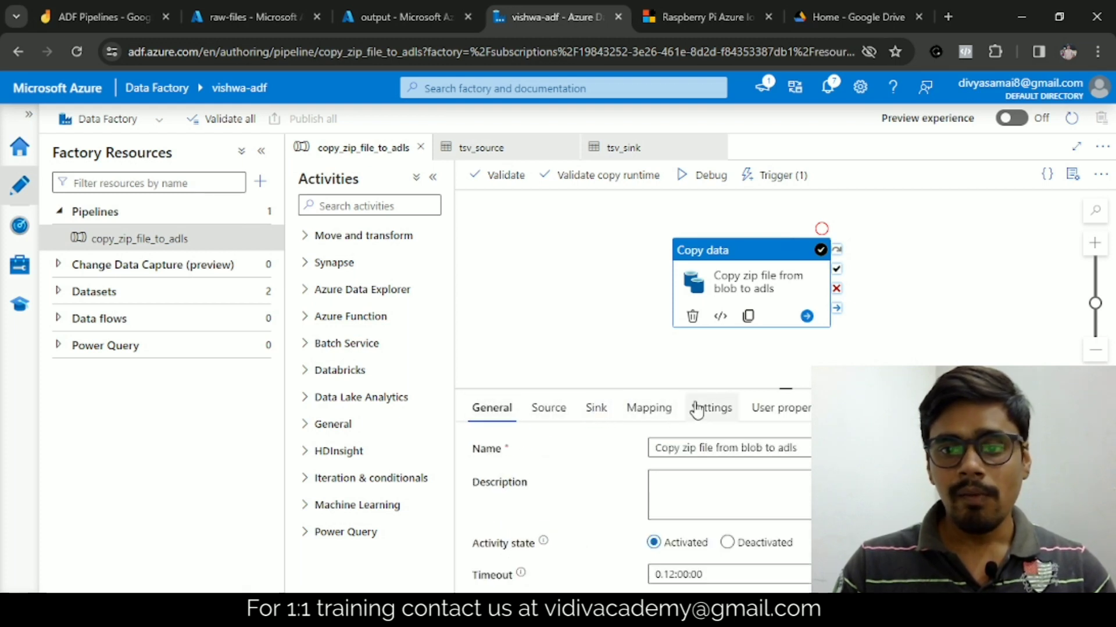
Review the output of the pipeline's debug run, and look at the trigger runs in monitoring
{"action": "left_click", "coordinate": [600, 302]}
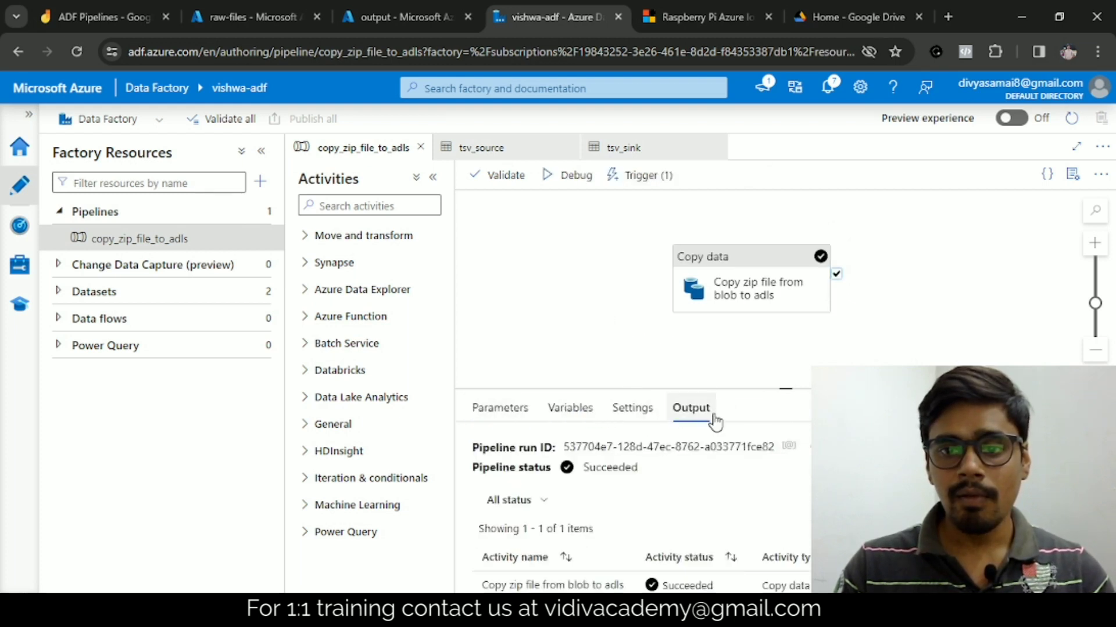
{"action": "scroll", "coordinate": [639, 511], "scroll_direction": "down", "scroll_amount": 1}
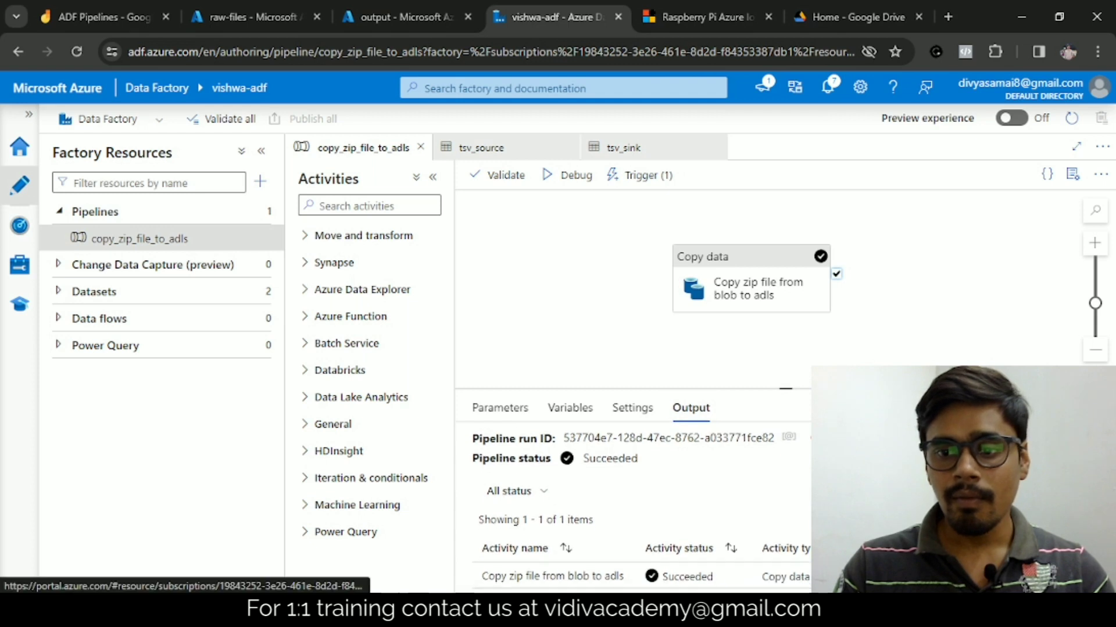
{"action": "left_click", "coordinate": [807, 439]}
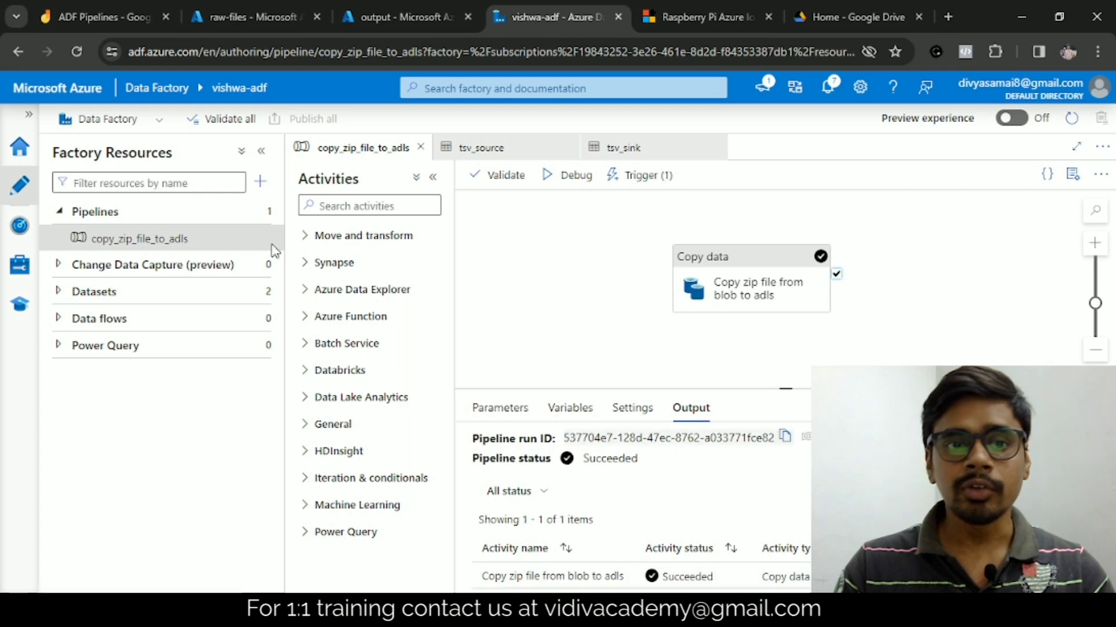
{"action": "left_click", "coordinate": [19, 228]}
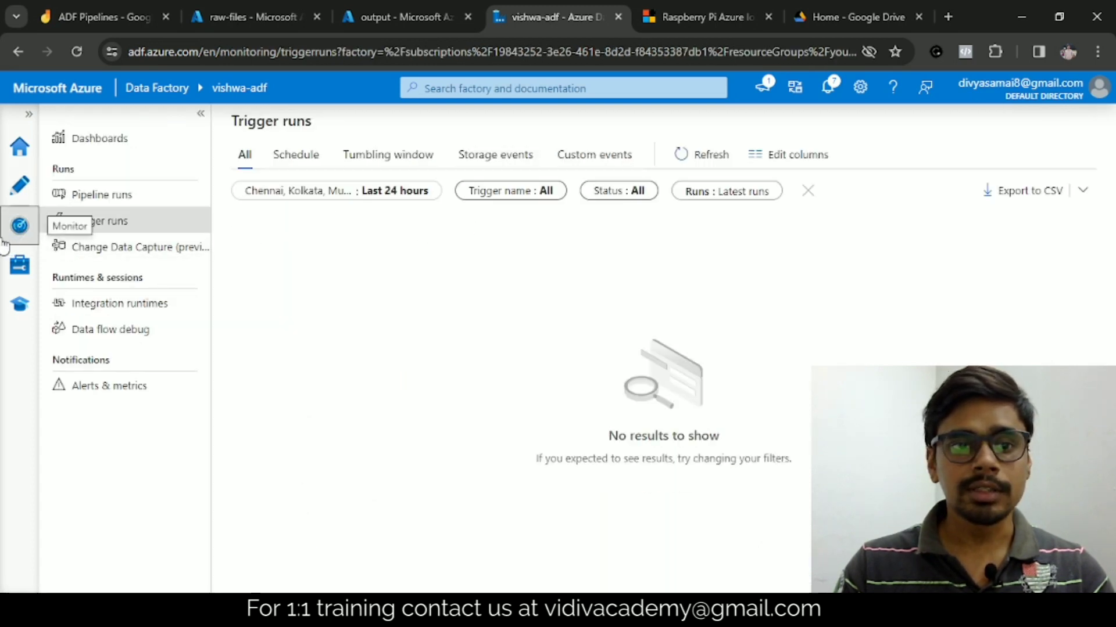
Inspect zipTrigger's definition in the factory's trigger management and view the pipelines related to it
{"action": "left_click", "coordinate": [19, 269]}
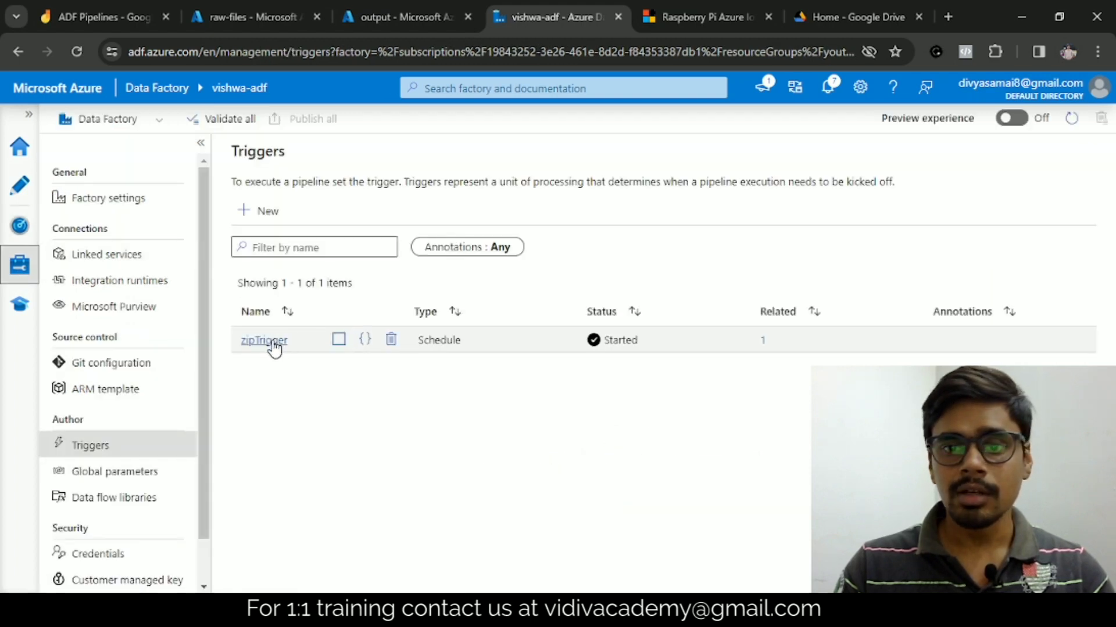
{"action": "left_click", "coordinate": [272, 341]}
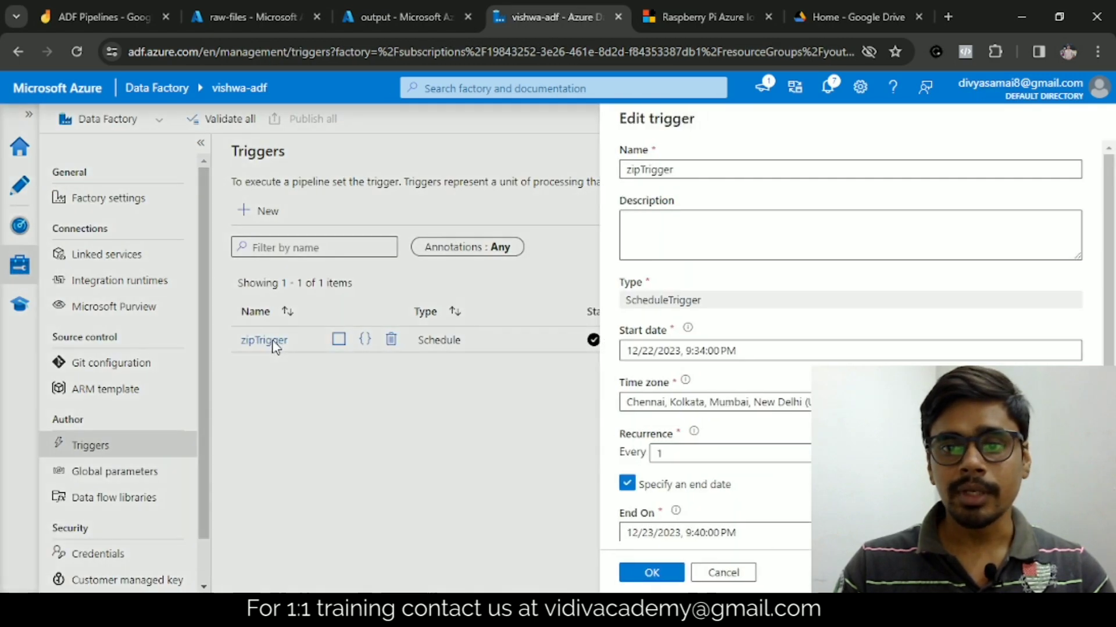
{"action": "left_click", "coordinate": [730, 574]}
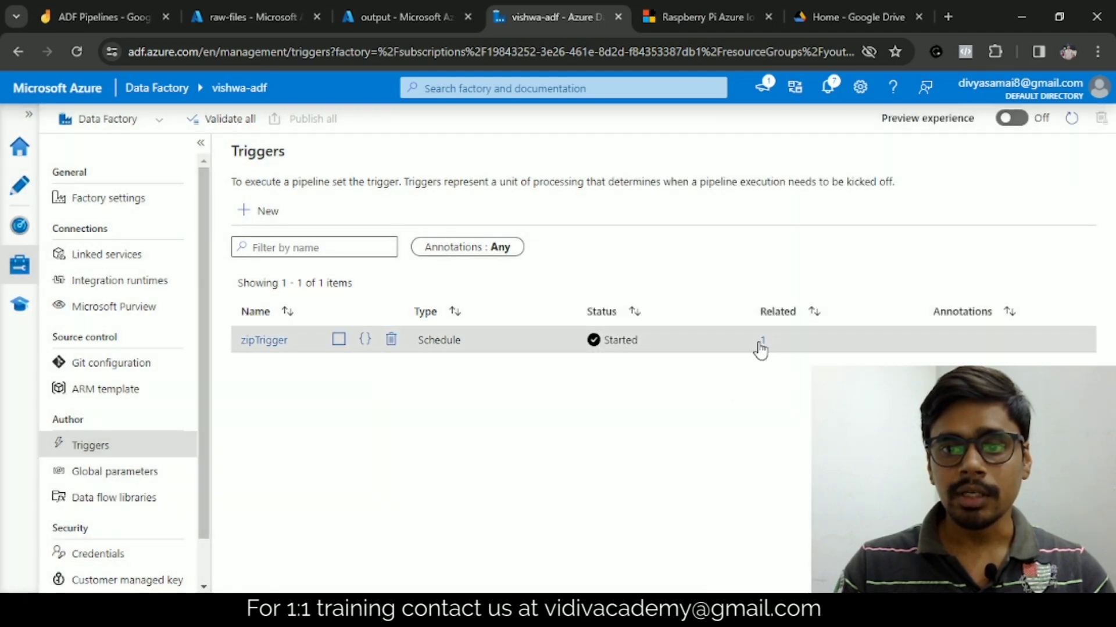
{"action": "left_click", "coordinate": [761, 343]}
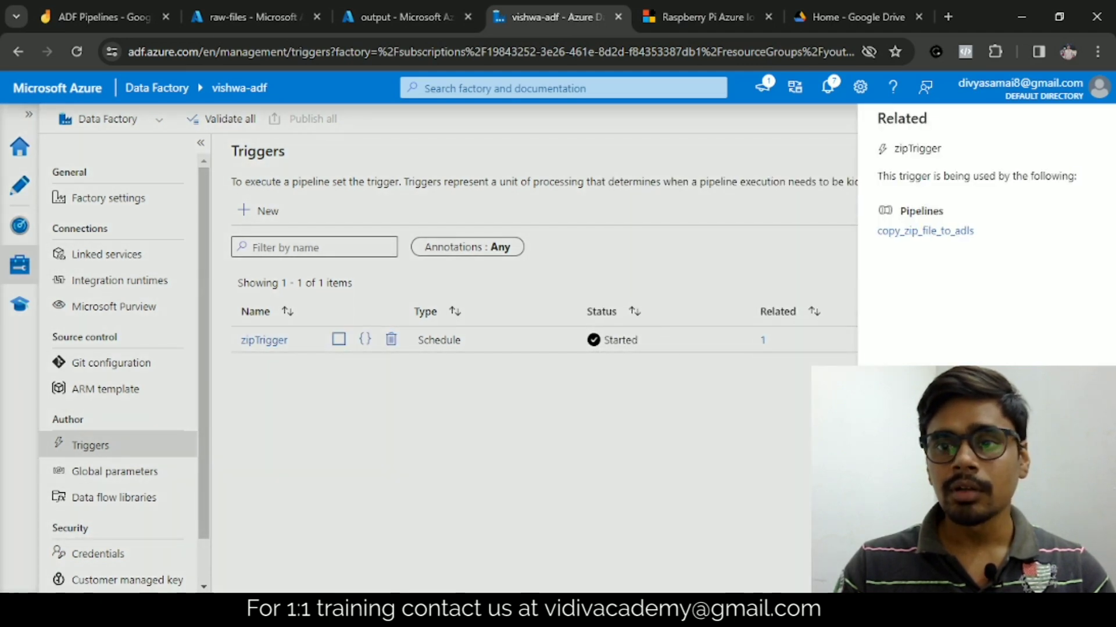
{"action": "left_click", "coordinate": [900, 574]}
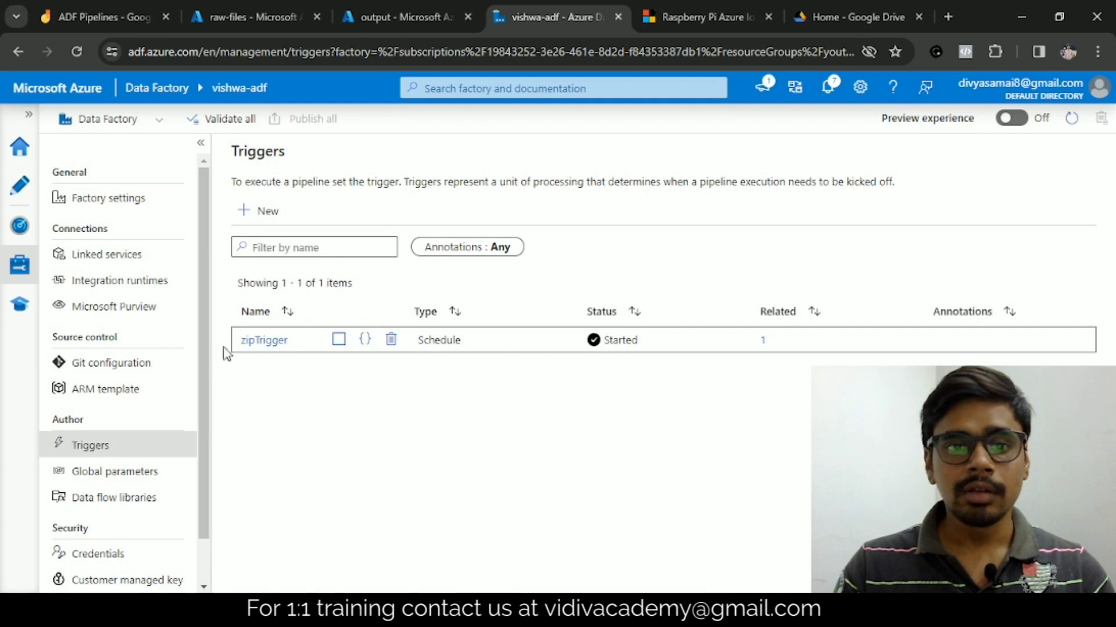
Set zipTrigger's start date to 12/21/2023, 9:38:00 PM and save the edited trigger
{"action": "left_click", "coordinate": [260, 341]}
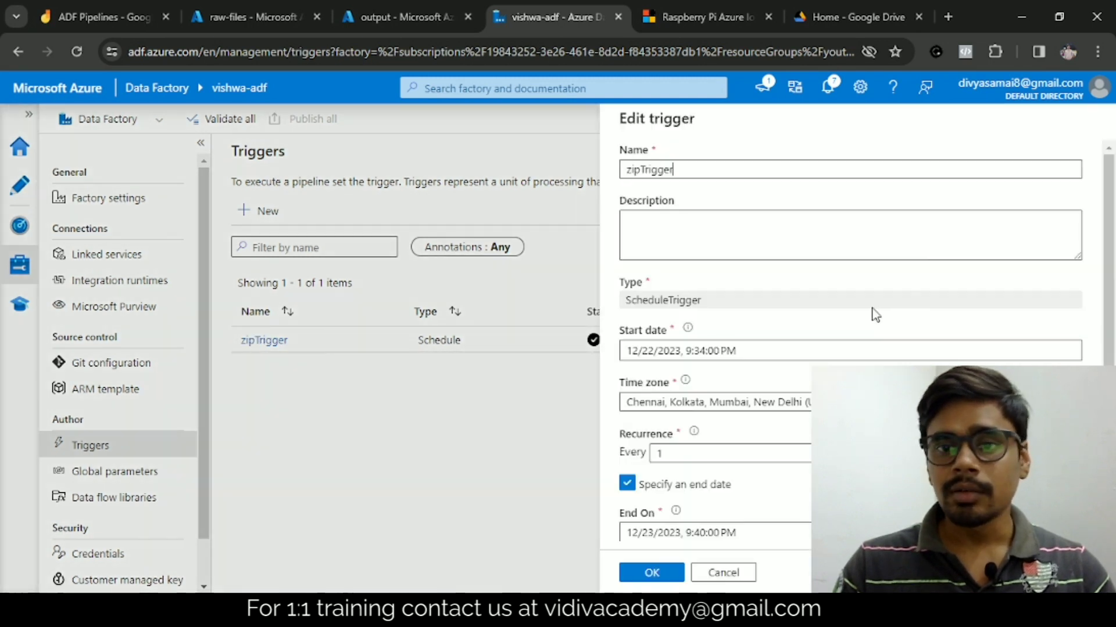
{"action": "left_click_drag", "start_coordinate": [691, 353], "coordinate": [787, 351]}
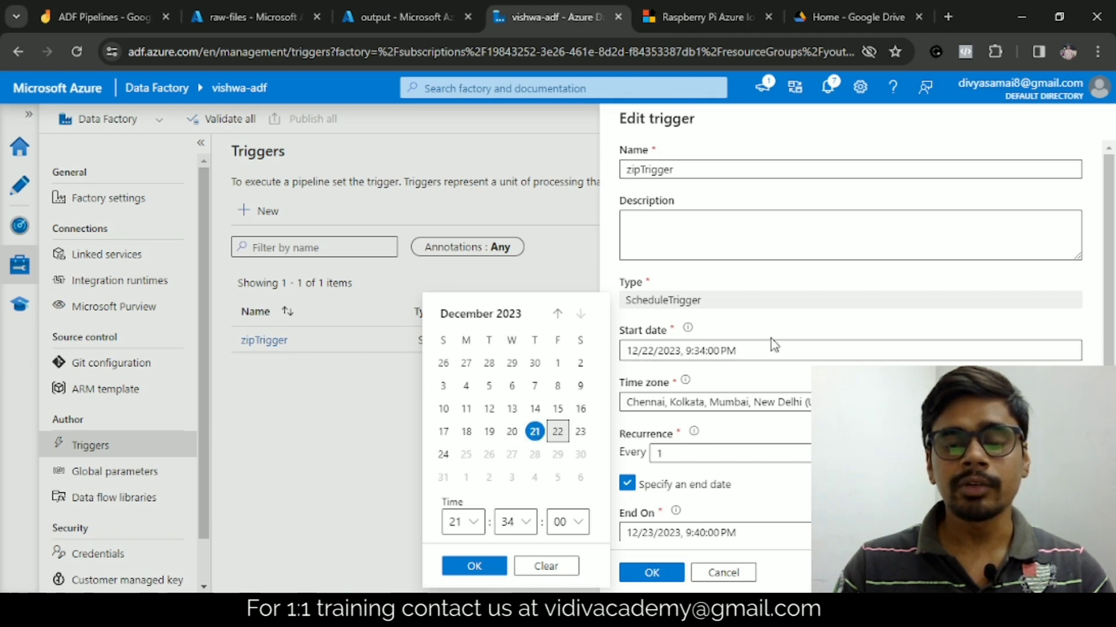
{"action": "scroll", "coordinate": [774, 345], "scroll_direction": "down", "scroll_amount": 2}
{"action": "left_click", "coordinate": [653, 271]}
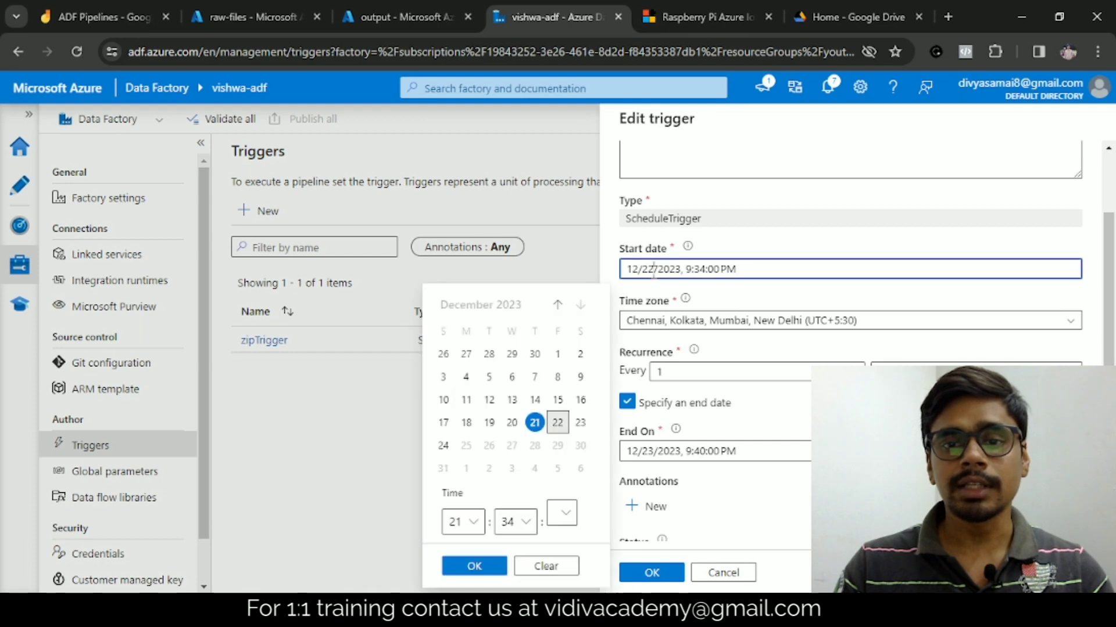
{"action": "left_click", "coordinate": [535, 437]}
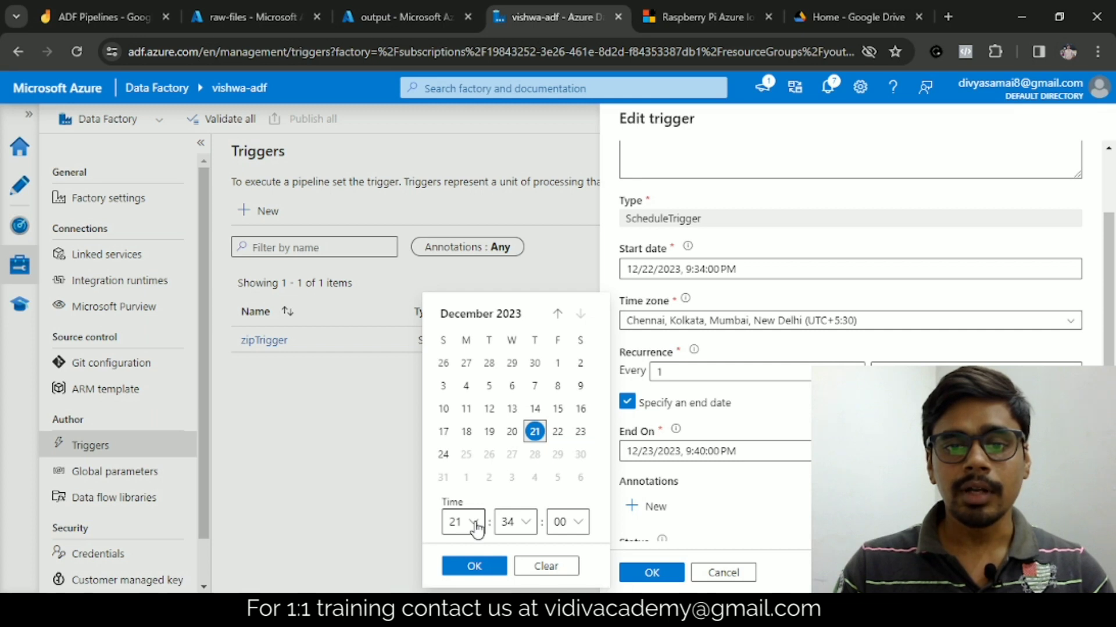
{"action": "left_click", "coordinate": [530, 522]}
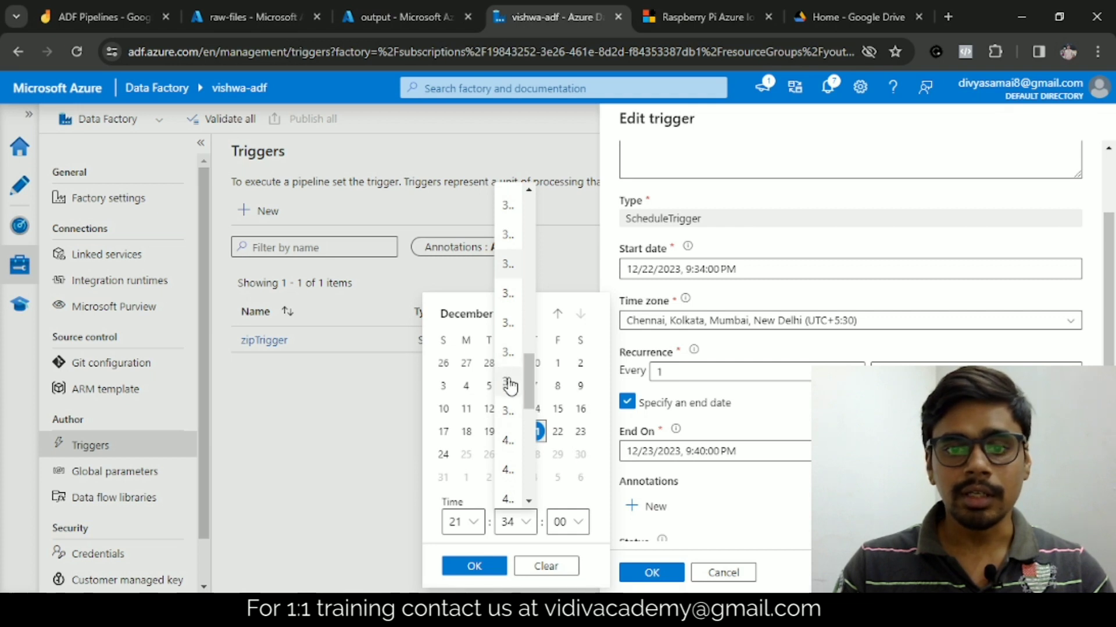
{"action": "left_click", "coordinate": [509, 383]}
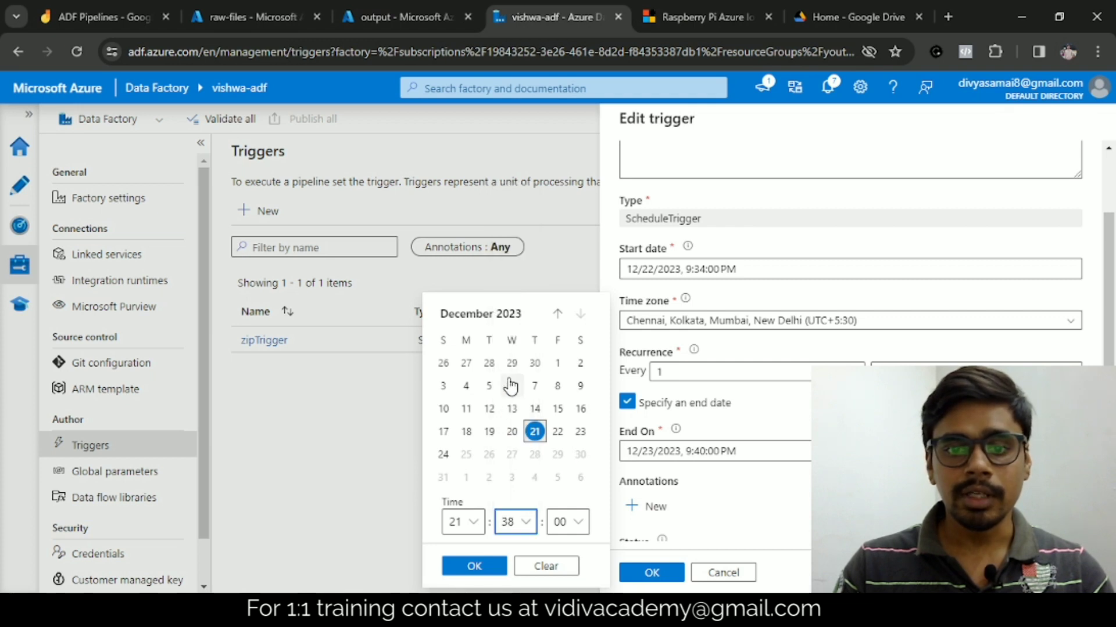
{"action": "left_click", "coordinate": [474, 567]}
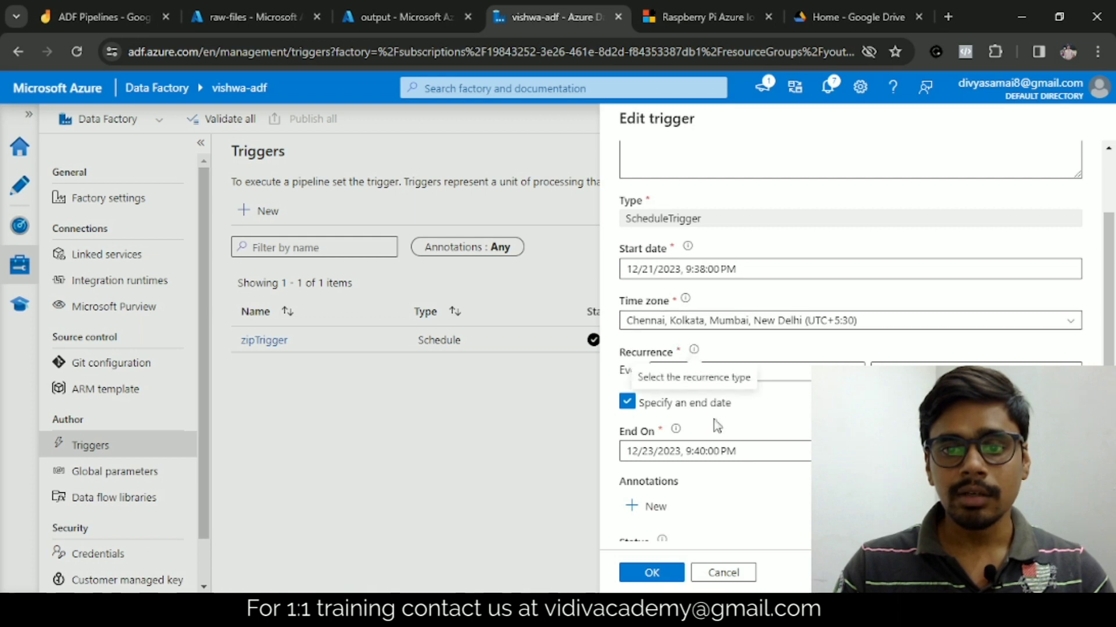
{"action": "left_click", "coordinate": [646, 575]}
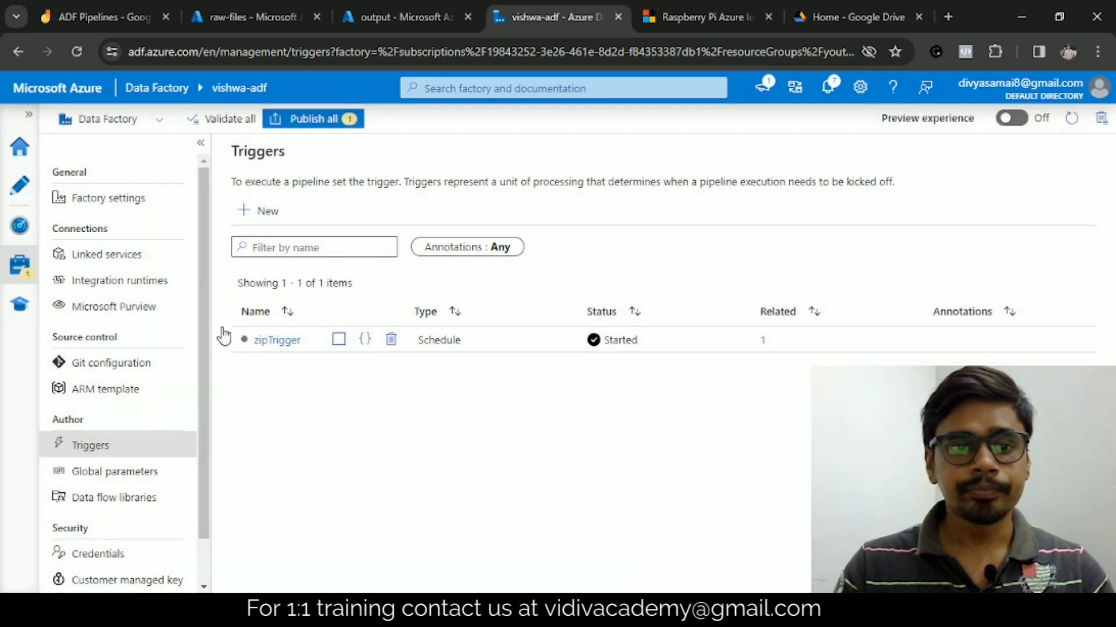
Reopen zipTrigger from the copy_zip_file_to_adls pipeline, confirm its settings, and publish the pending trigger change
{"action": "left_click", "coordinate": [19, 190]}
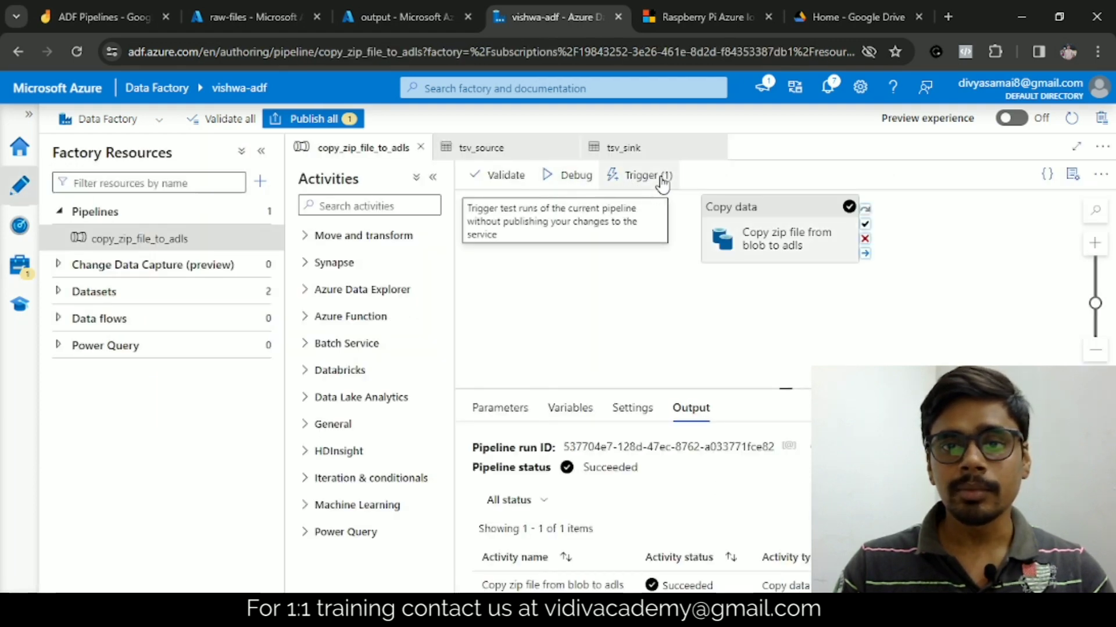
{"action": "left_click", "coordinate": [660, 176]}
{"action": "left_click", "coordinate": [659, 240]}
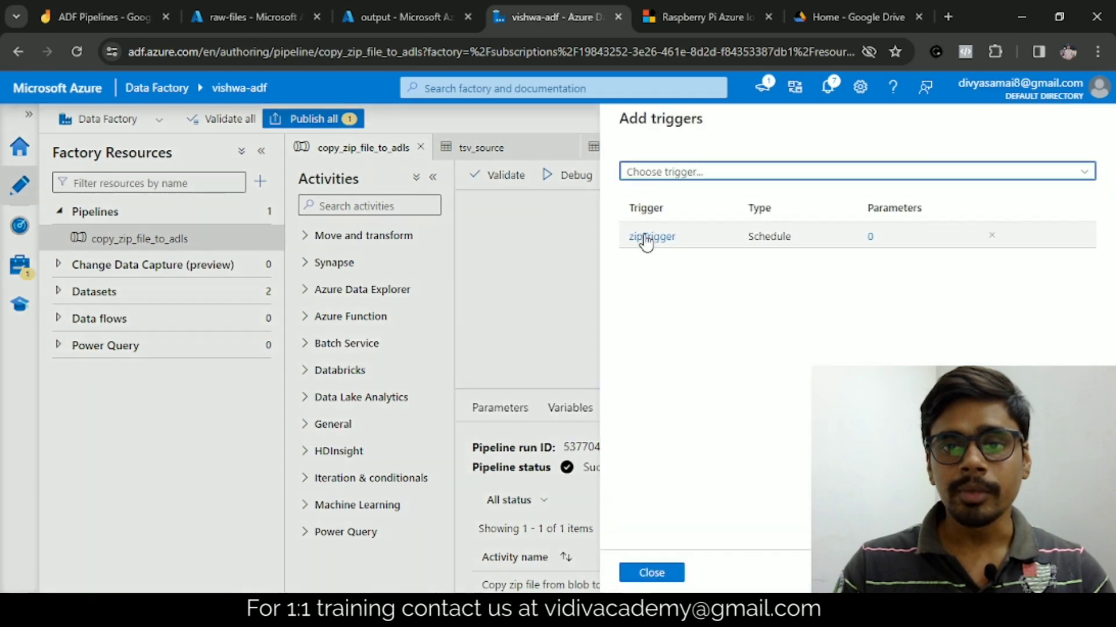
{"action": "left_click", "coordinate": [654, 237]}
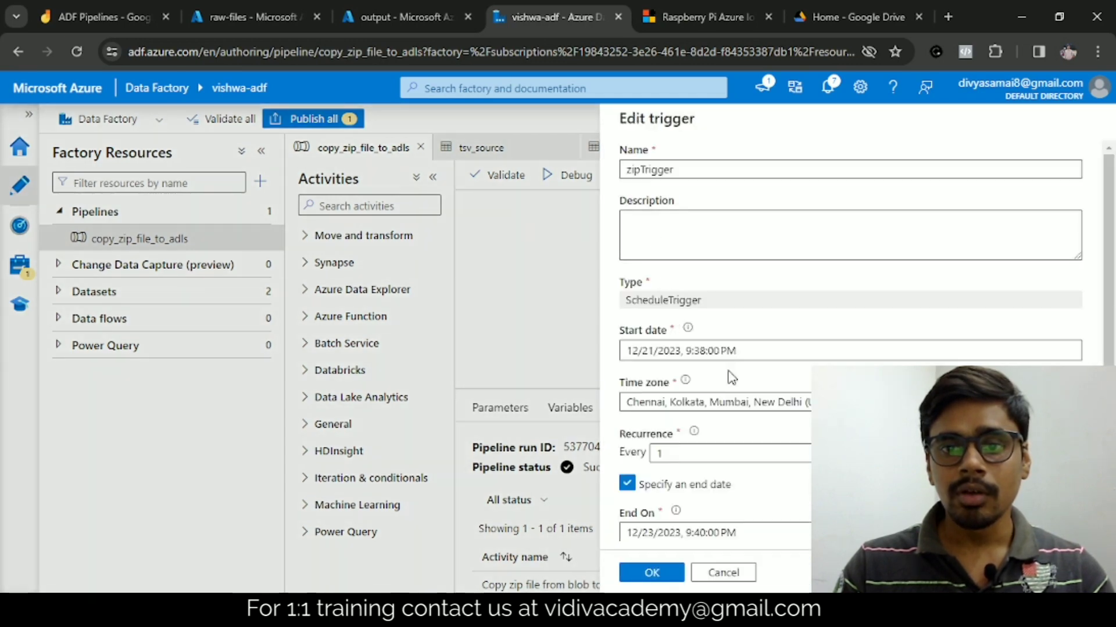
{"action": "left_click", "coordinate": [652, 573]}
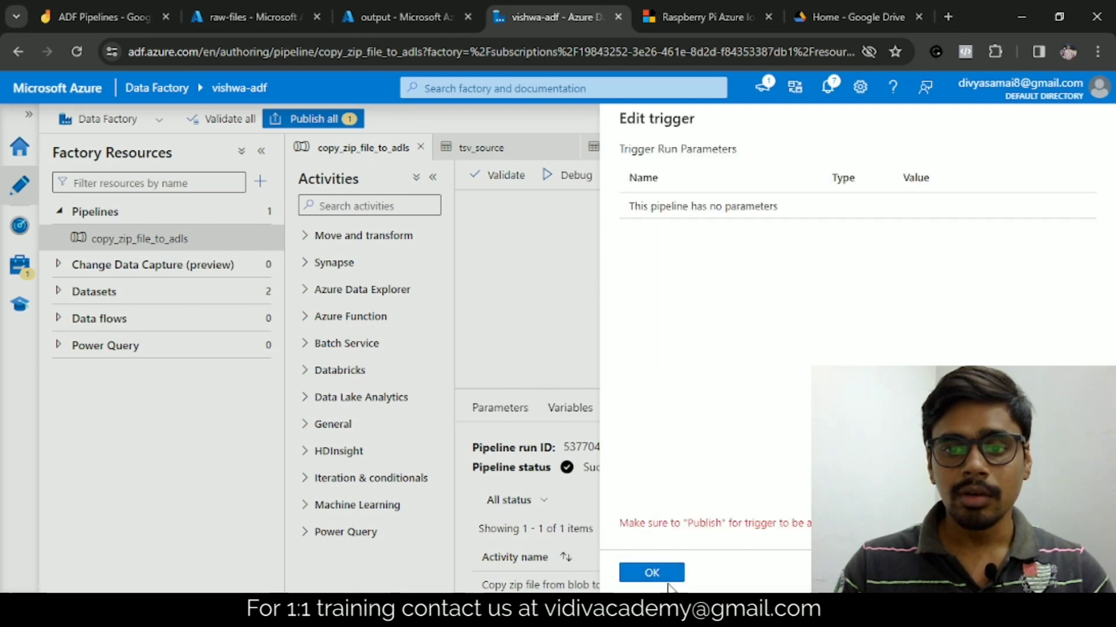
{"action": "left_click", "coordinate": [667, 581]}
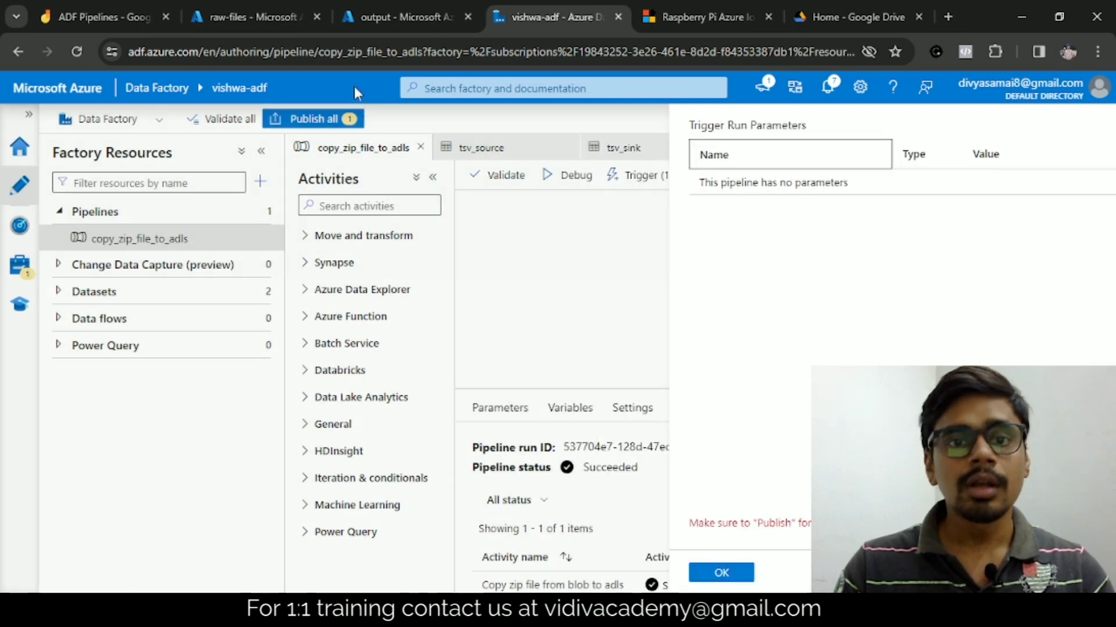
{"action": "left_click", "coordinate": [345, 120]}
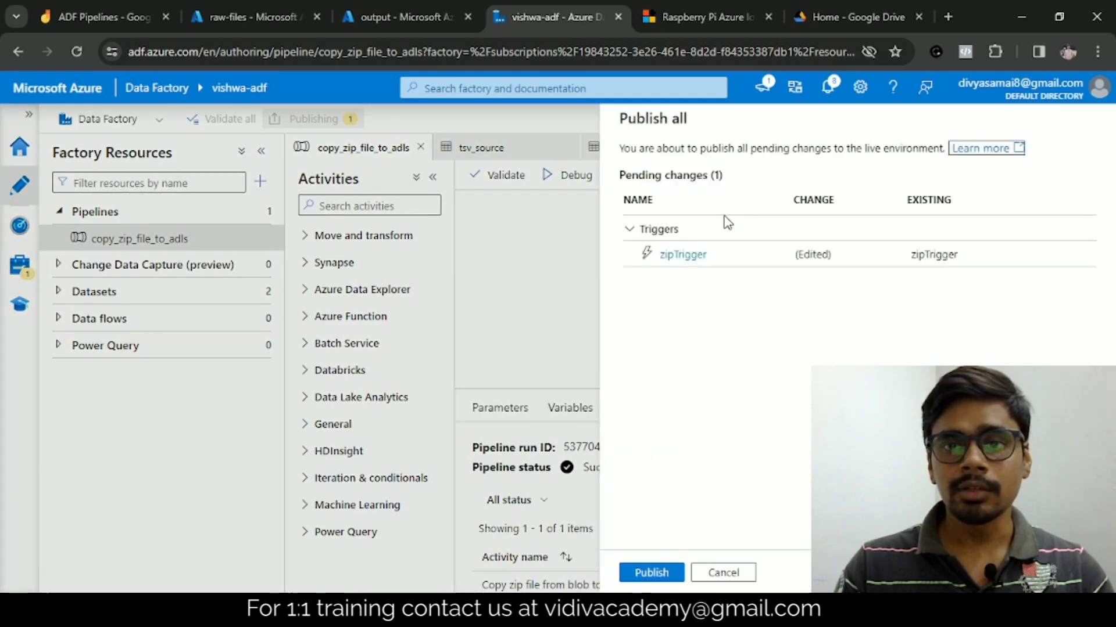
{"action": "left_click", "coordinate": [649, 575]}
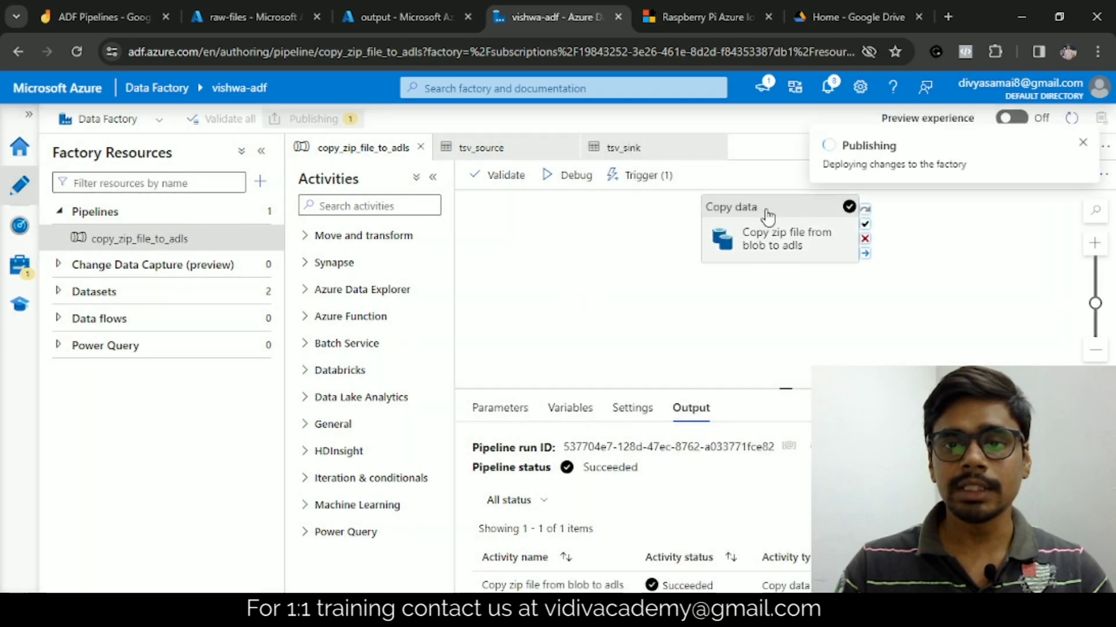
Reposition the copy activity on the pipeline canvas and collapse the factory resources list
{"action": "left_click_drag", "start_coordinate": [767, 216], "coordinate": [746, 240]}
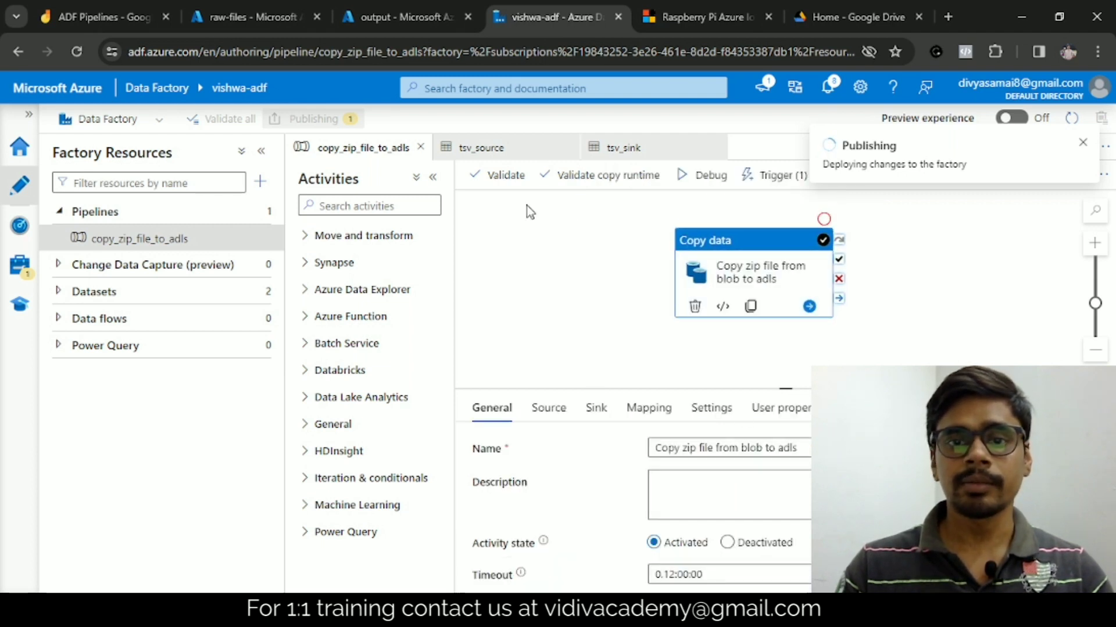
{"action": "left_click", "coordinate": [666, 359]}
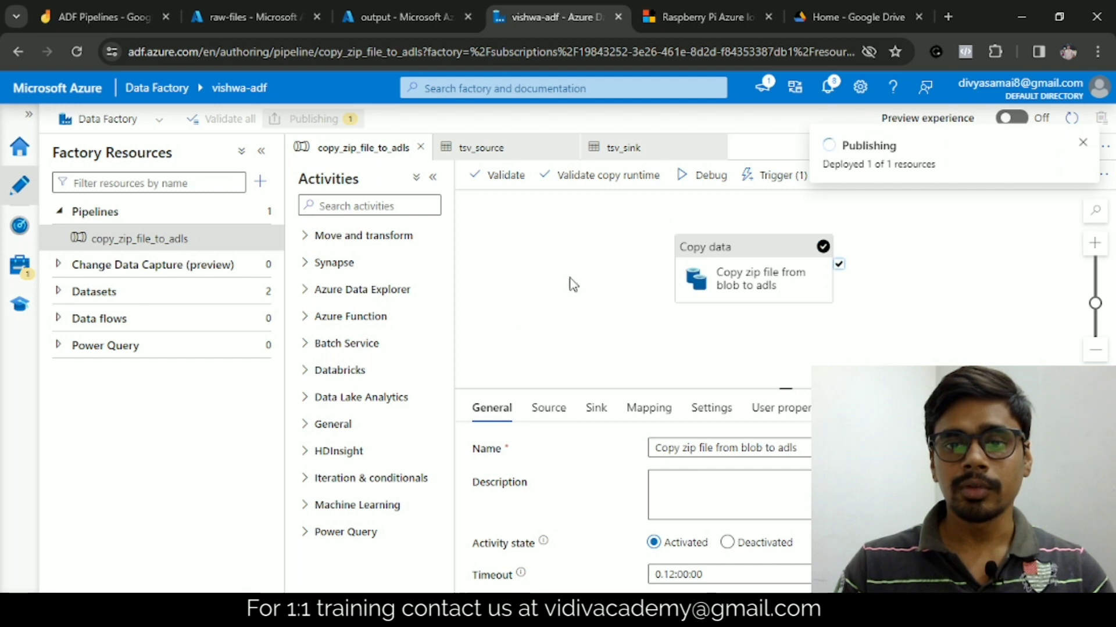
{"action": "left_click", "coordinate": [715, 244]}
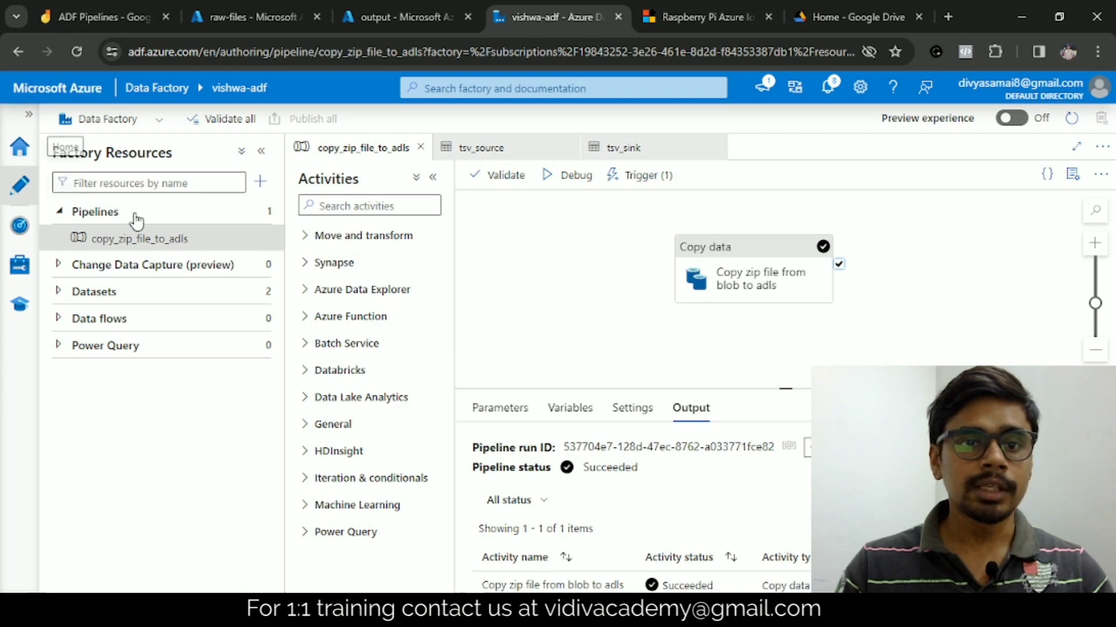
{"action": "left_click", "coordinate": [263, 152]}
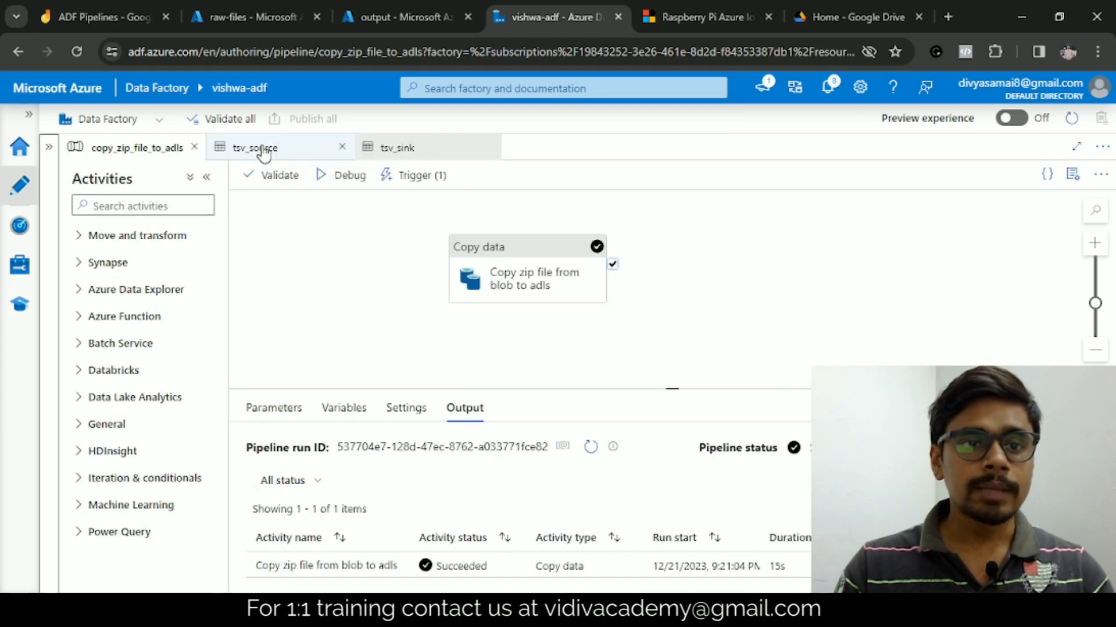
{"action": "left_click_drag", "start_coordinate": [536, 255], "coordinate": [626, 243]}
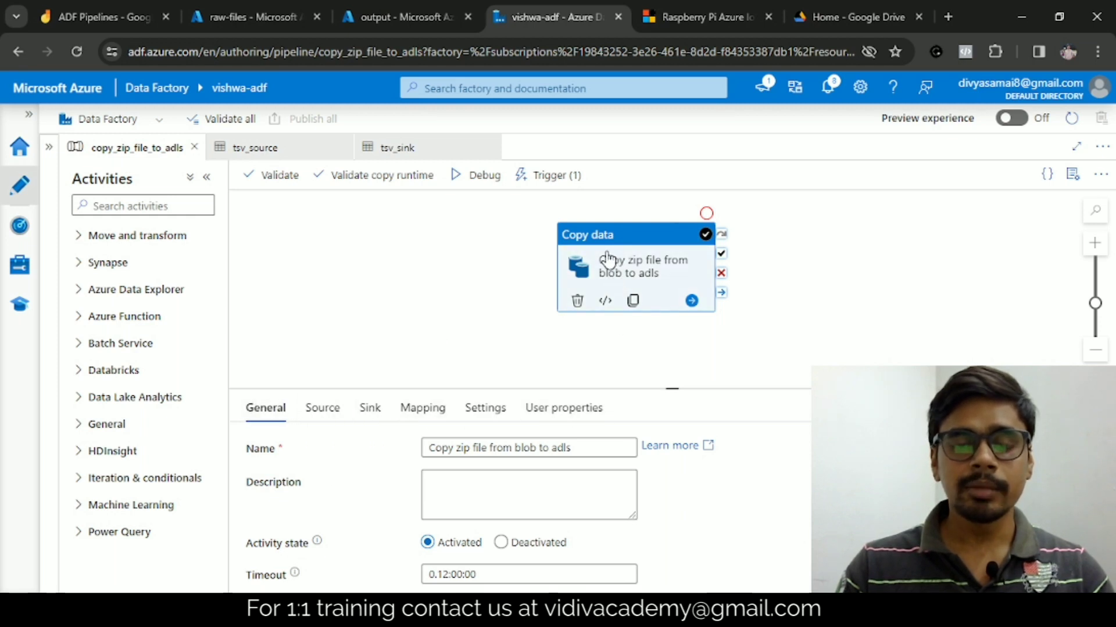
{"action": "left_click", "coordinate": [308, 259]}
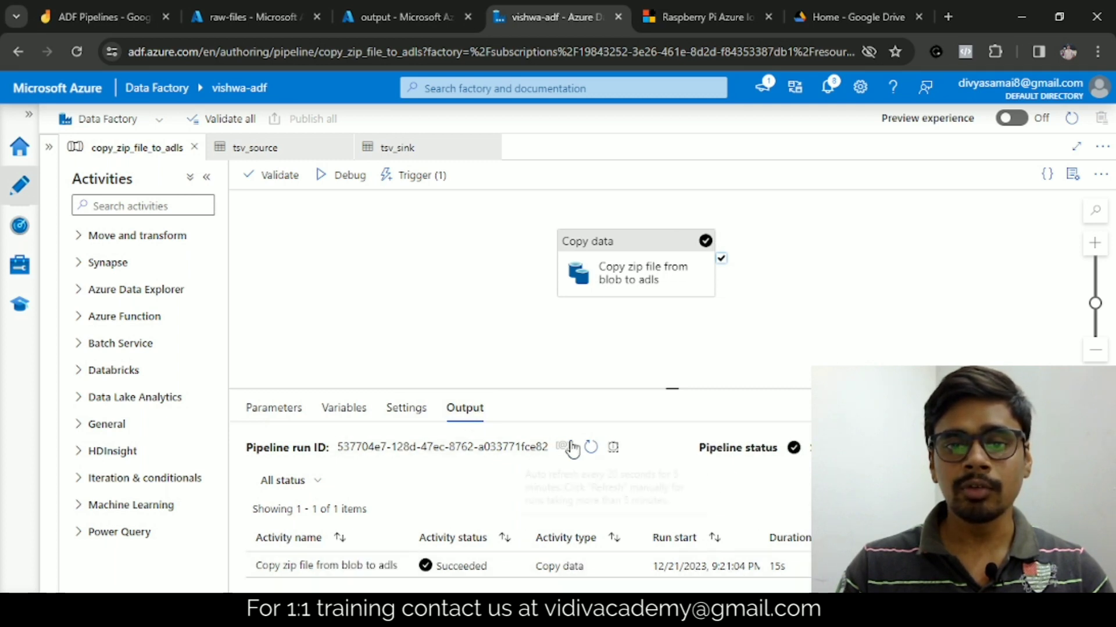
Refresh the pipeline's debug output, and check the refreshed pipeline runs and the trigger runs in monitoring
{"action": "left_click", "coordinate": [590, 446]}
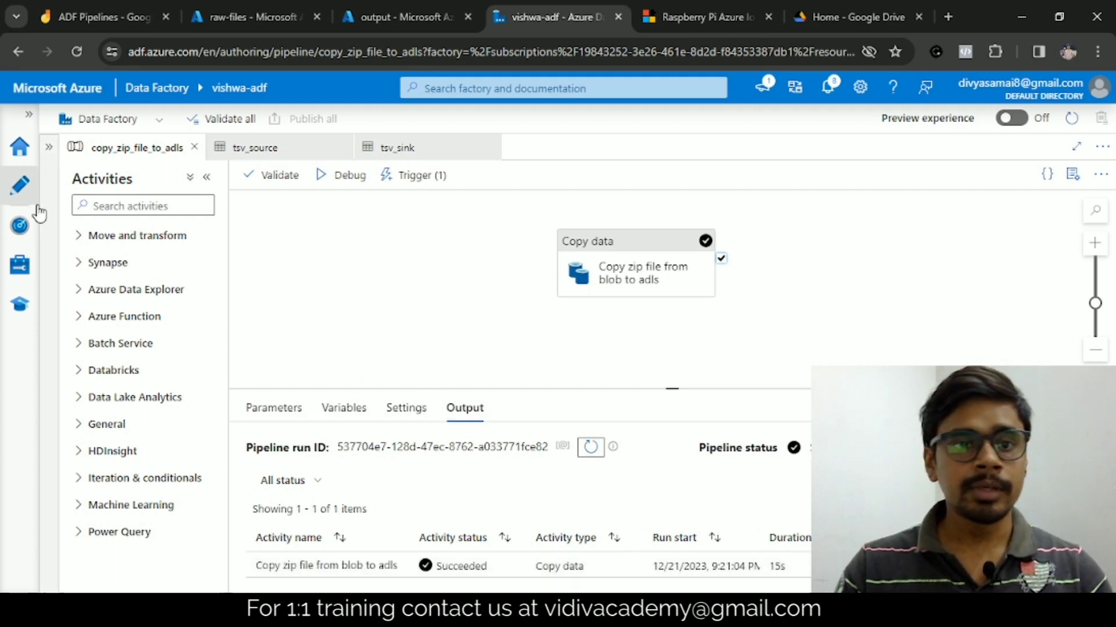
{"action": "left_click", "coordinate": [21, 232]}
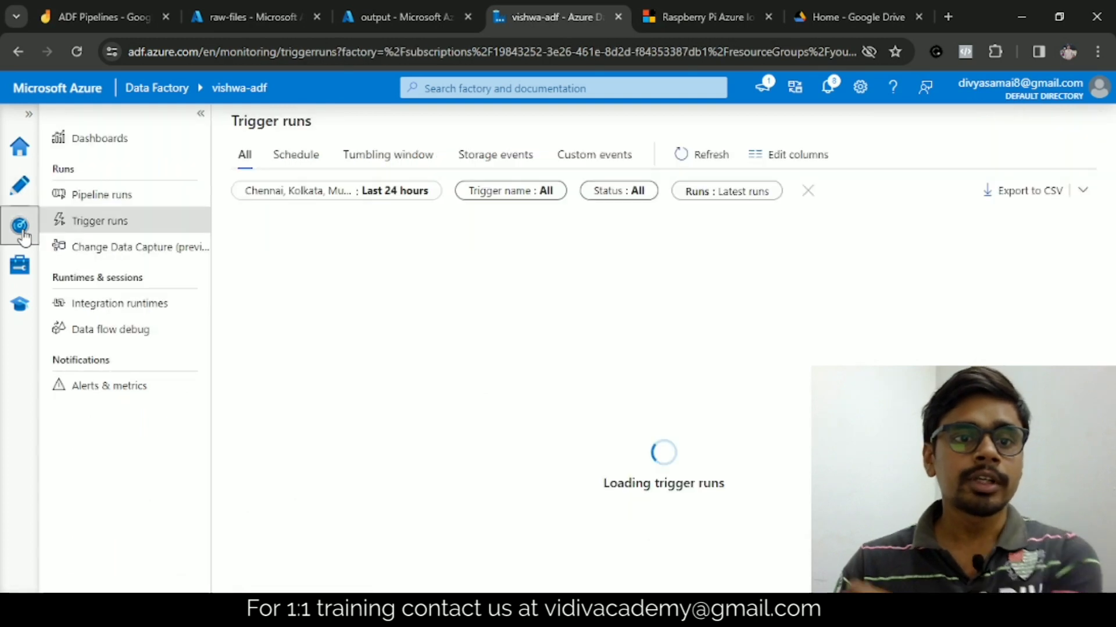
{"action": "left_click", "coordinate": [104, 197]}
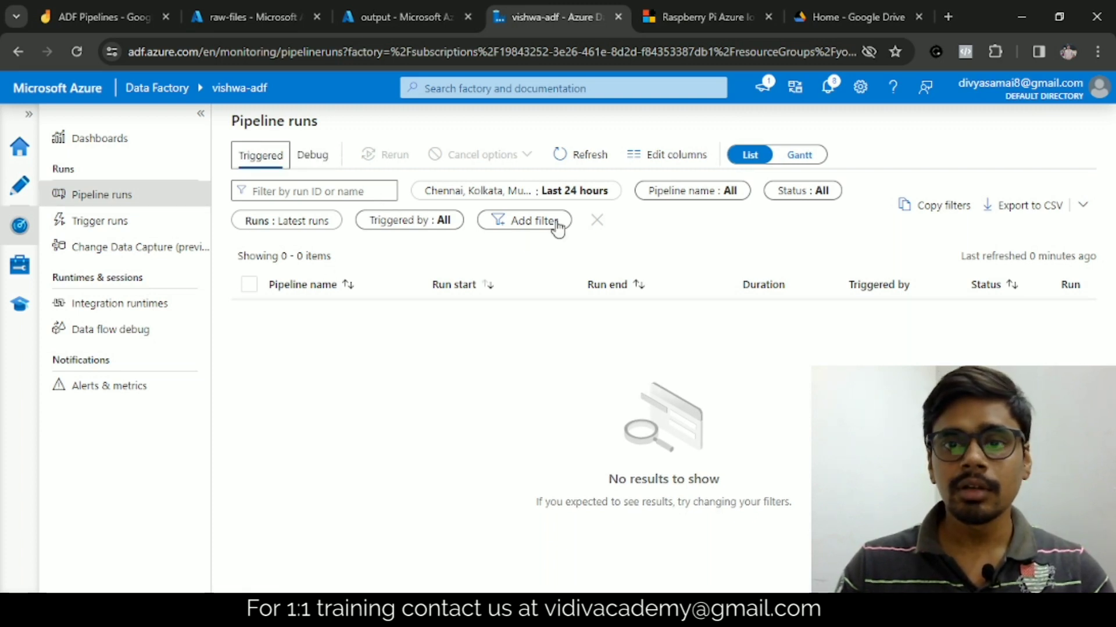
{"action": "left_click", "coordinate": [585, 167]}
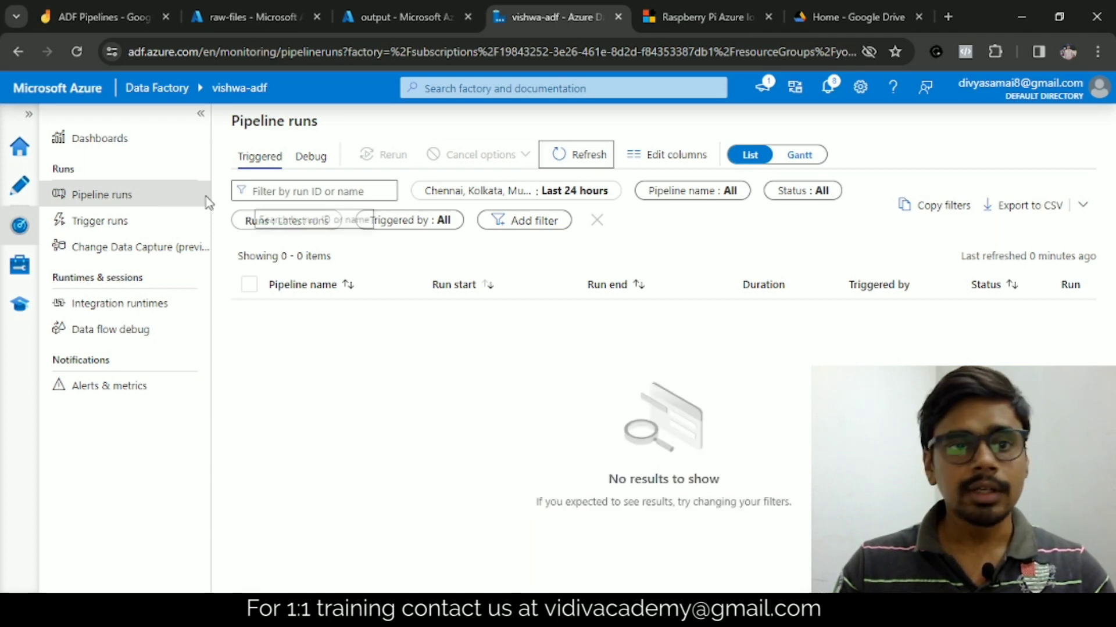
{"action": "left_click", "coordinate": [107, 223]}
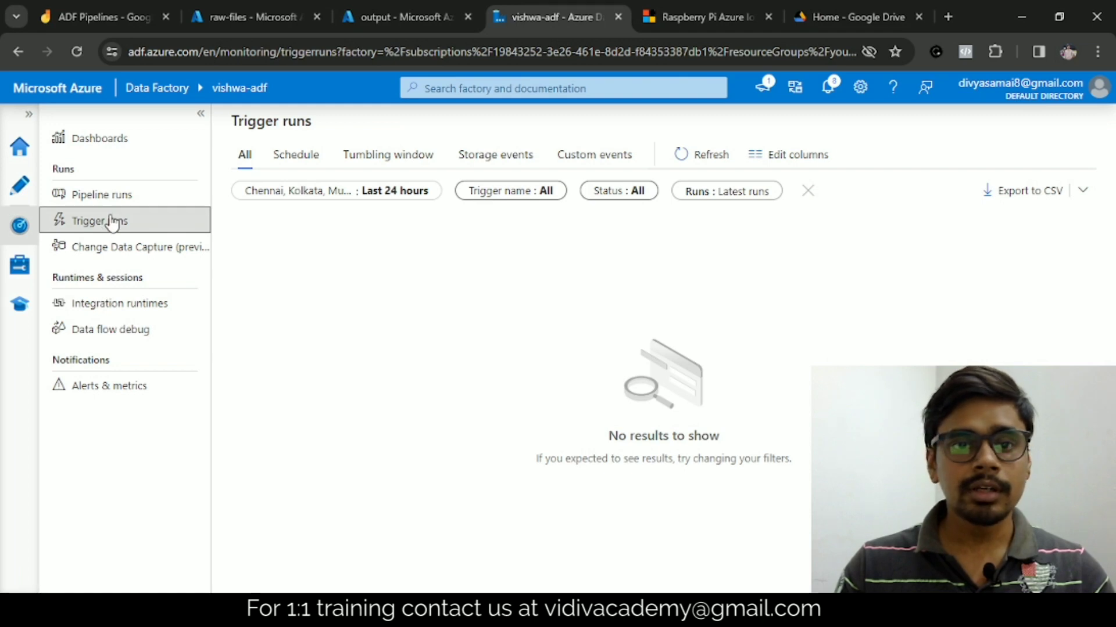
Check the copy_zip_file_to_adls pipeline run and the zipTrigger run in monitoring
{"action": "left_click", "coordinate": [114, 208]}
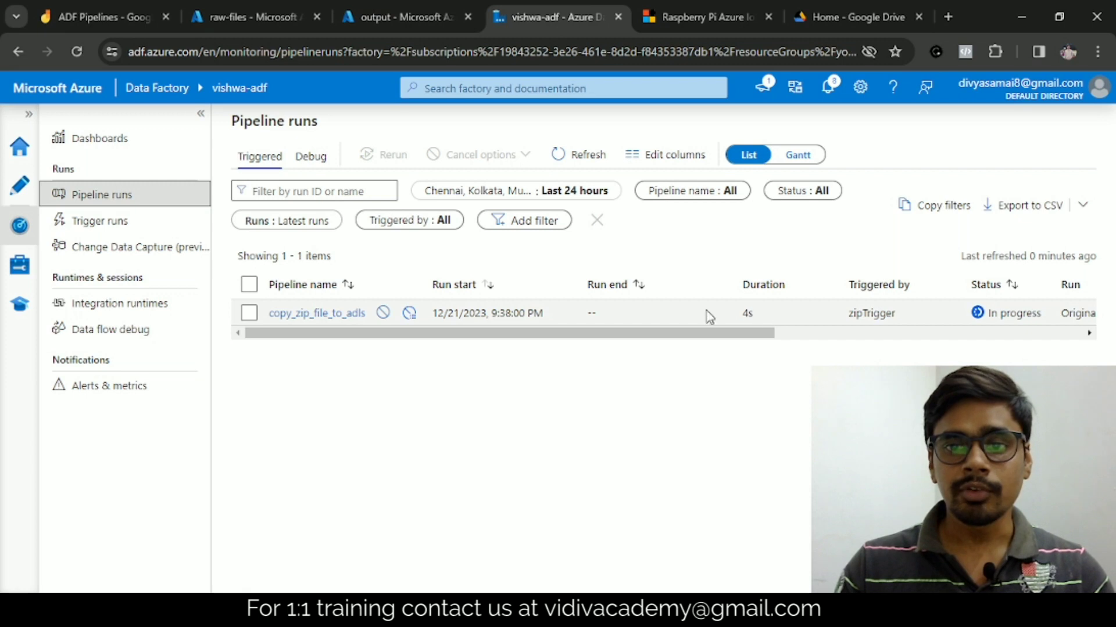
{"action": "left_click", "coordinate": [129, 225]}
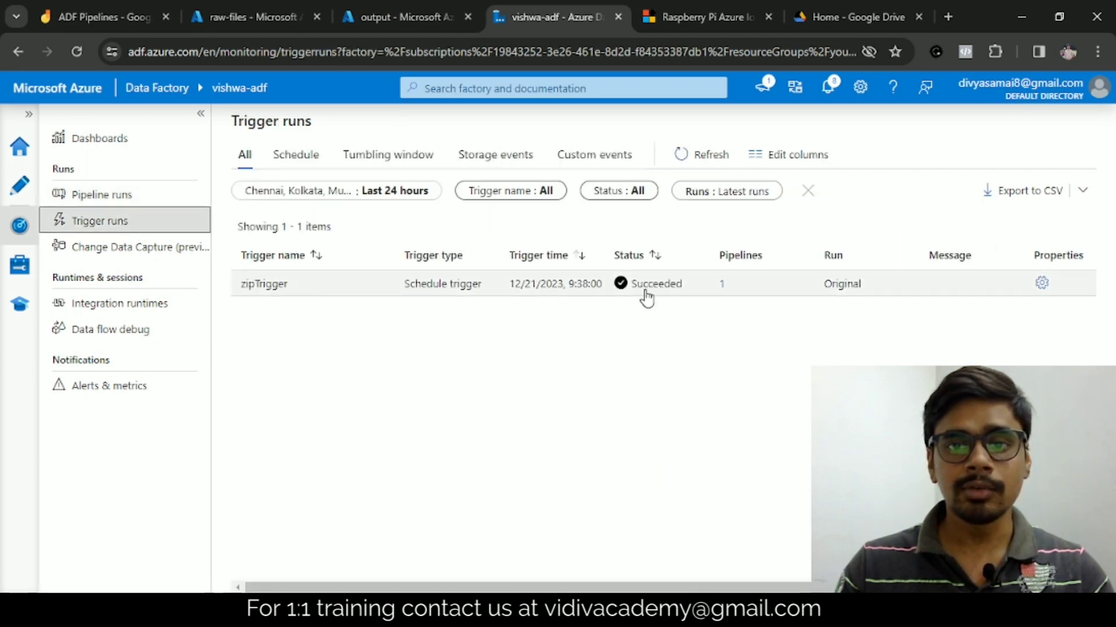
{"action": "left_click", "coordinate": [109, 196]}
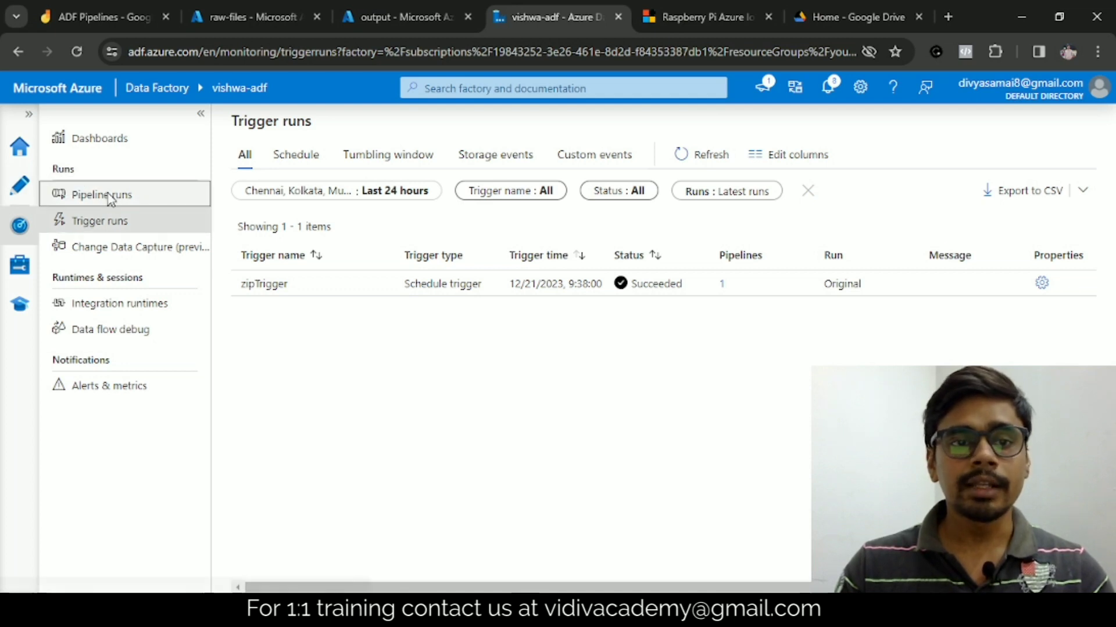
Return to the copy_zip_file_to_adls pipeline in authoring and review its debug output and refresh option
{"action": "left_click", "coordinate": [21, 187]}
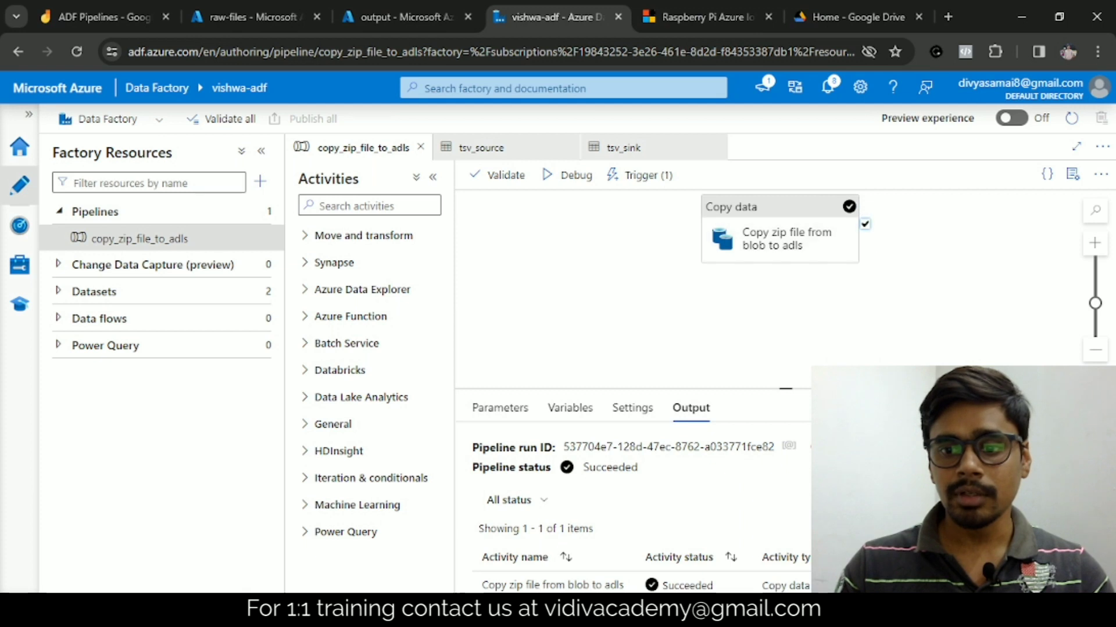
{"action": "scroll", "coordinate": [766, 434], "scroll_direction": "down", "scroll_amount": 1}
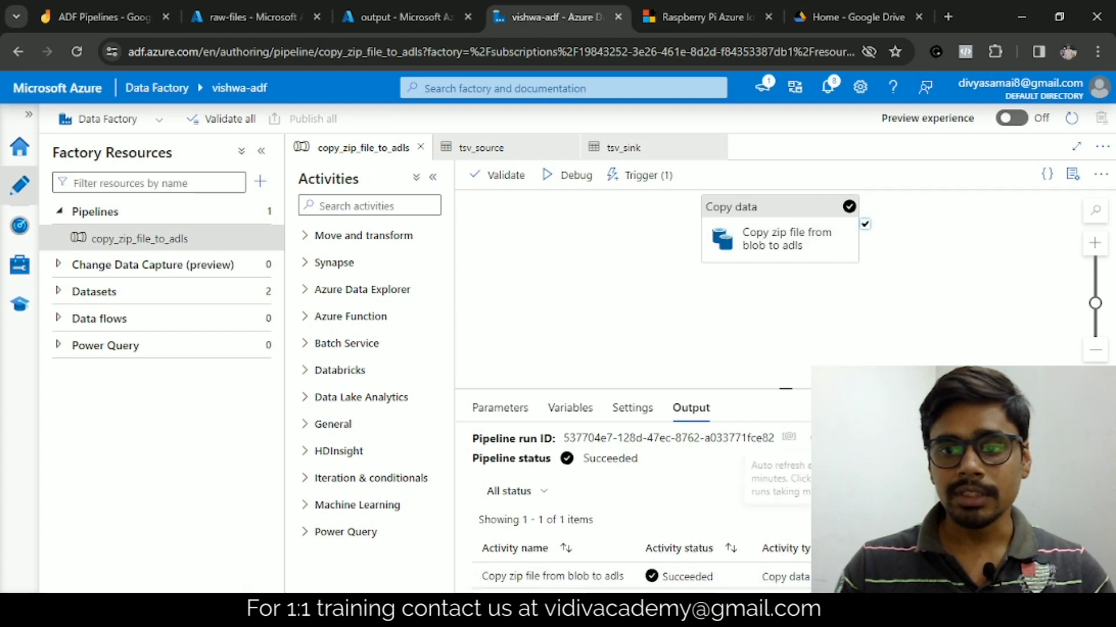
{"action": "left_click", "coordinate": [814, 438]}
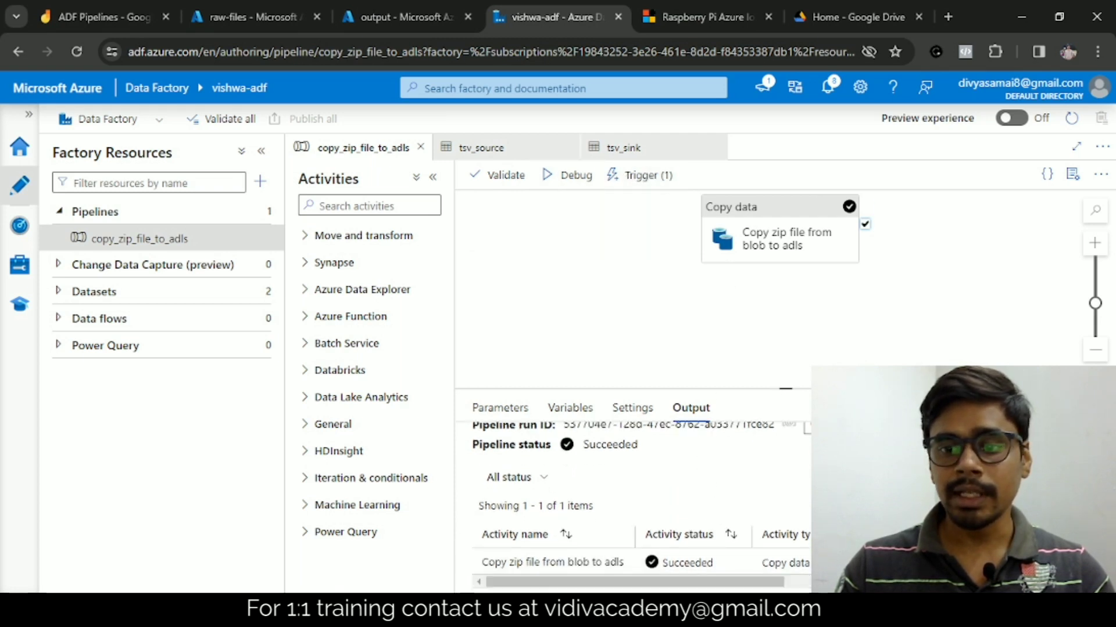
{"action": "scroll", "coordinate": [640, 522], "scroll_direction": "down", "scroll_amount": 1}
{"action": "scroll", "coordinate": [797, 444], "scroll_direction": "up", "scroll_amount": 1}
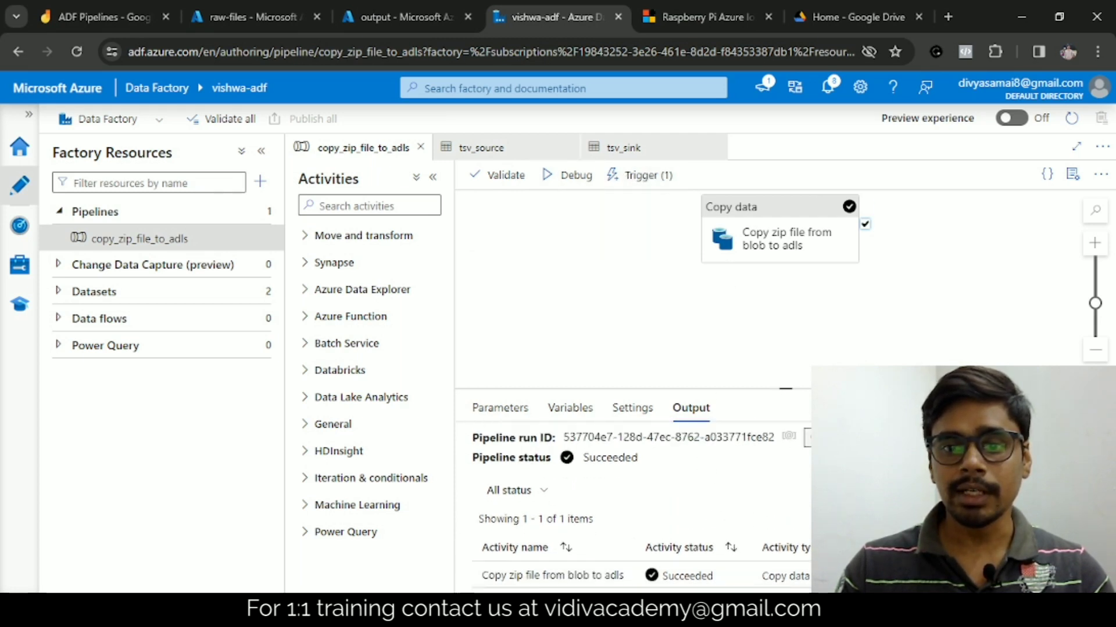
{"action": "scroll", "coordinate": [639, 512], "scroll_direction": "down", "scroll_amount": 1}
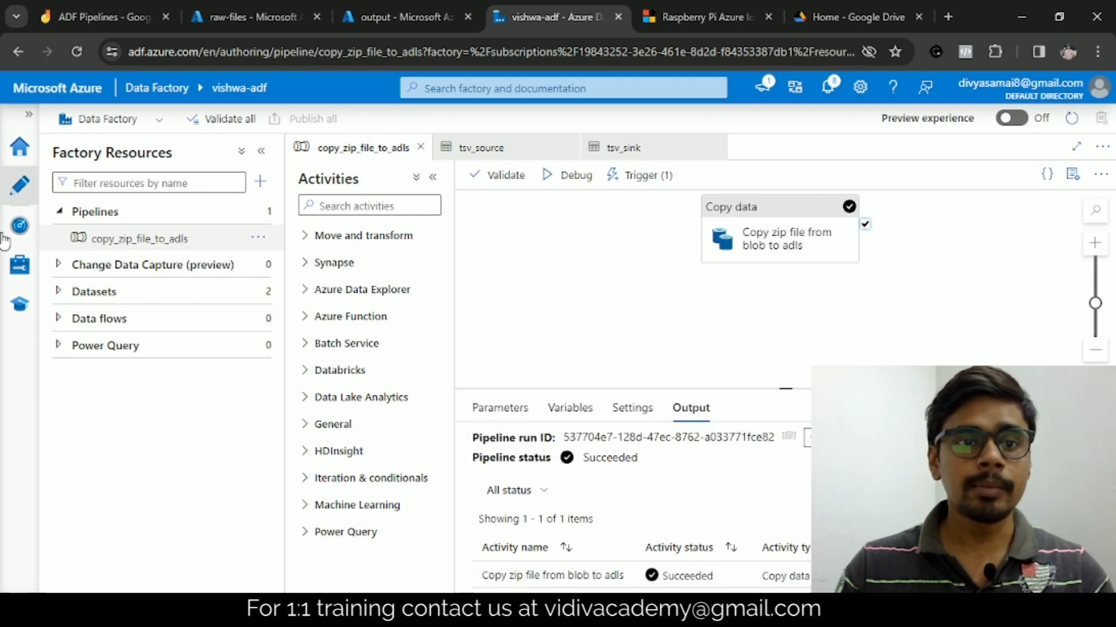
Check the start time of the triggered pipeline run in monitoring, and refresh the output container's blob list
{"action": "left_click", "coordinate": [19, 226]}
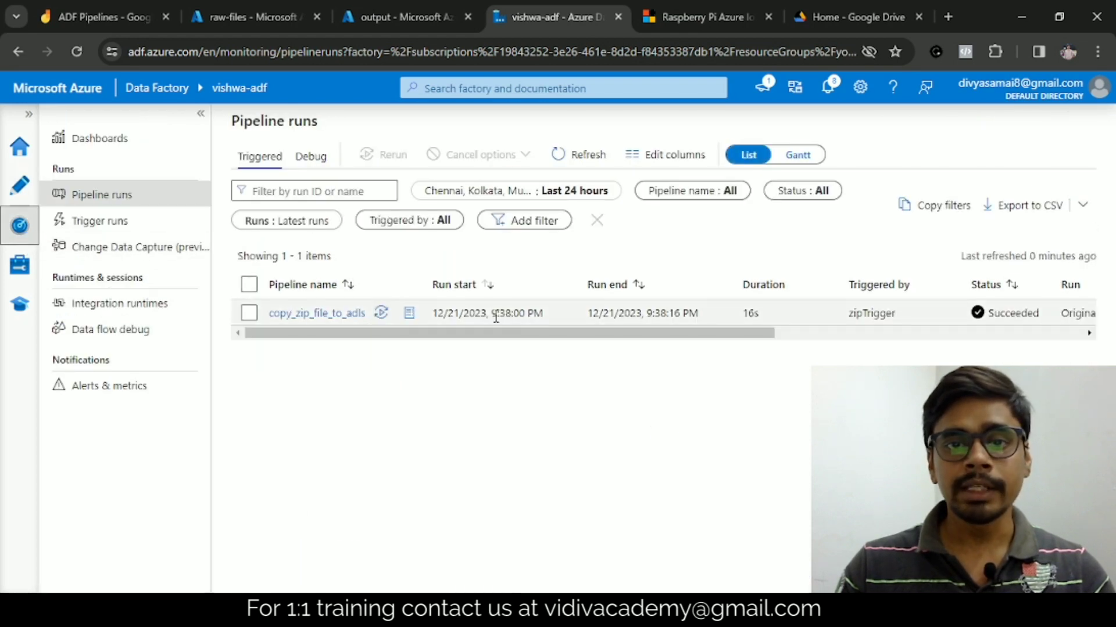
{"action": "left_click_drag", "start_coordinate": [490, 314], "coordinate": [521, 313]}
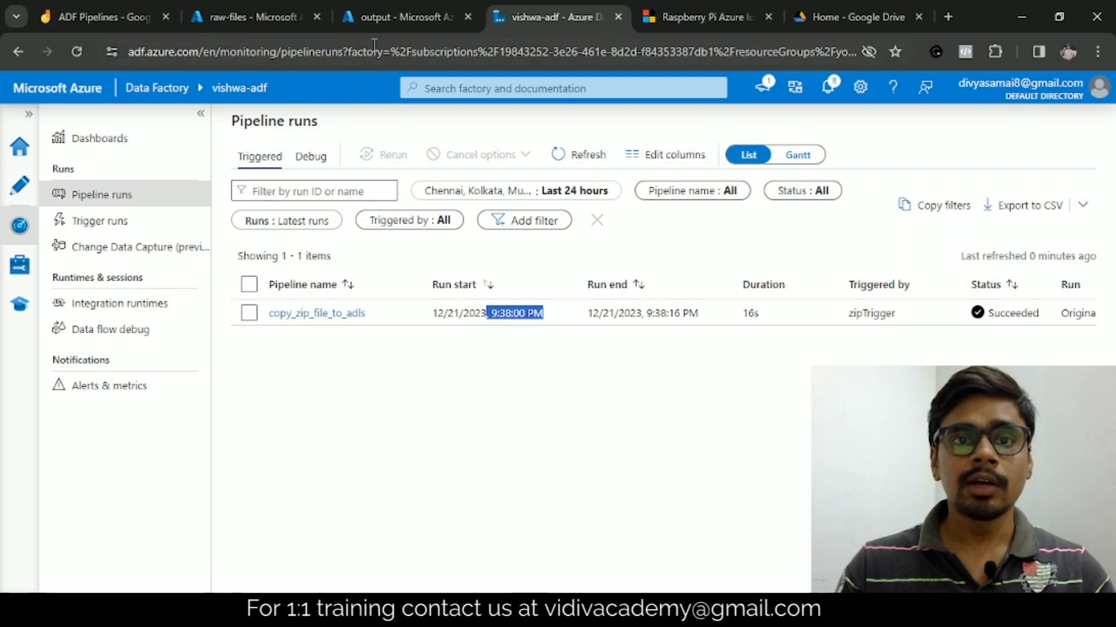
{"action": "left_click", "coordinate": [380, 24]}
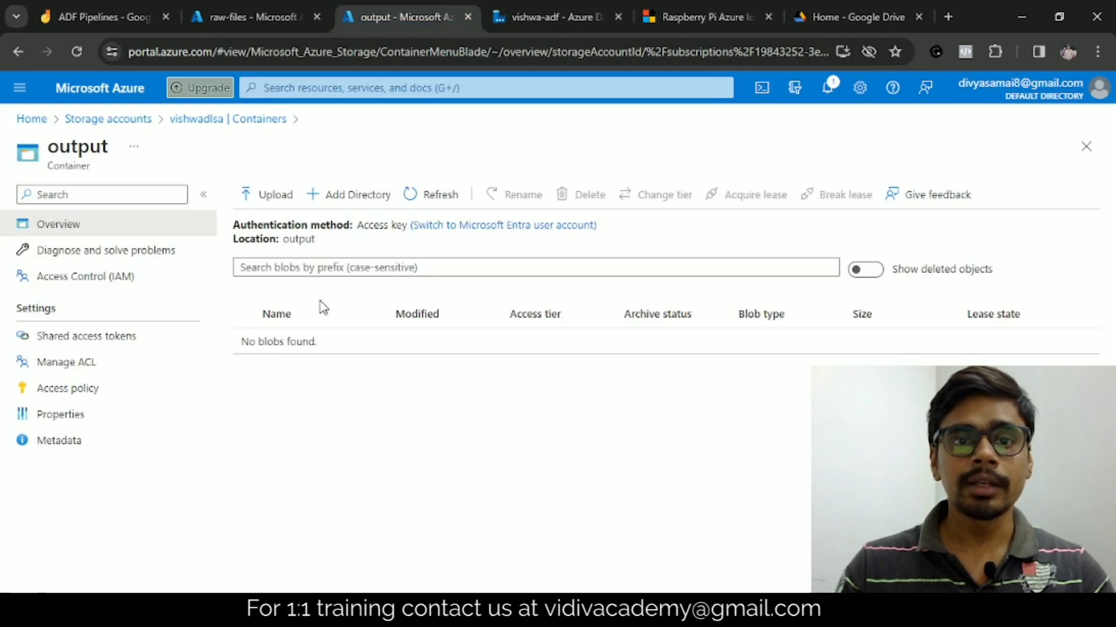
{"action": "left_click", "coordinate": [415, 204]}
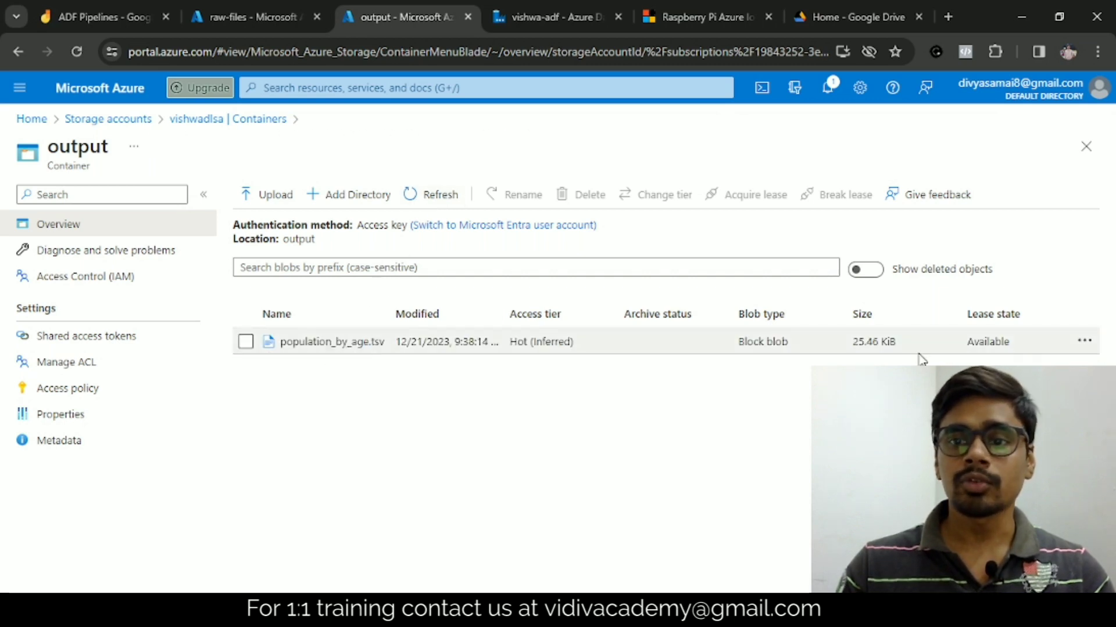
Open population_by_age.tsv from the output container, inspect its uncompressed contents in the blob editor, and close the file
{"action": "left_click", "coordinate": [1083, 343]}
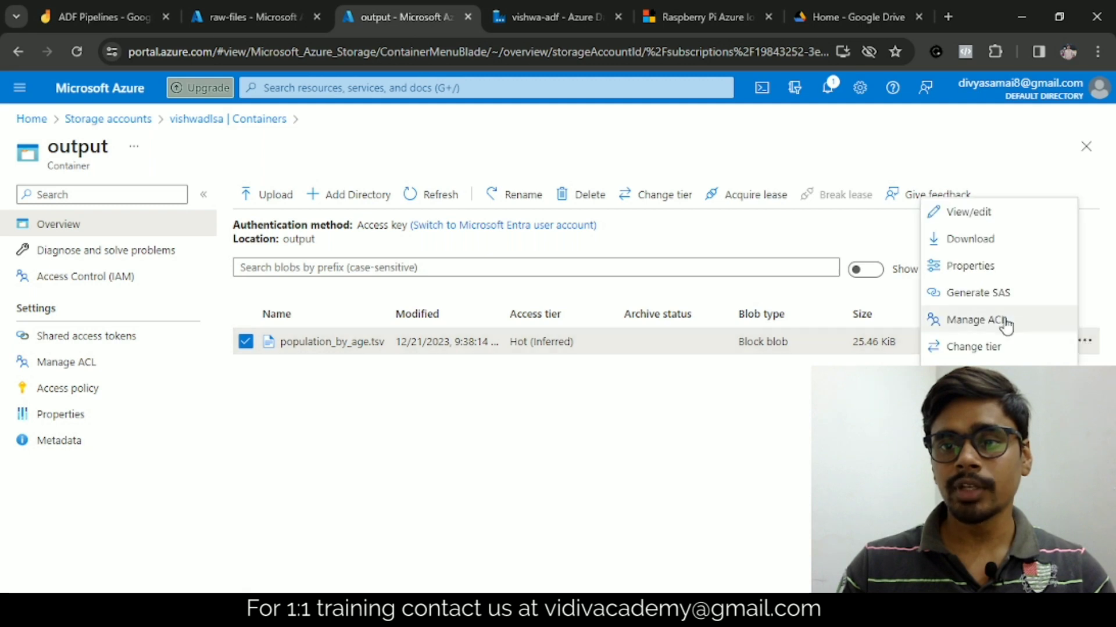
{"action": "left_click", "coordinate": [306, 343]}
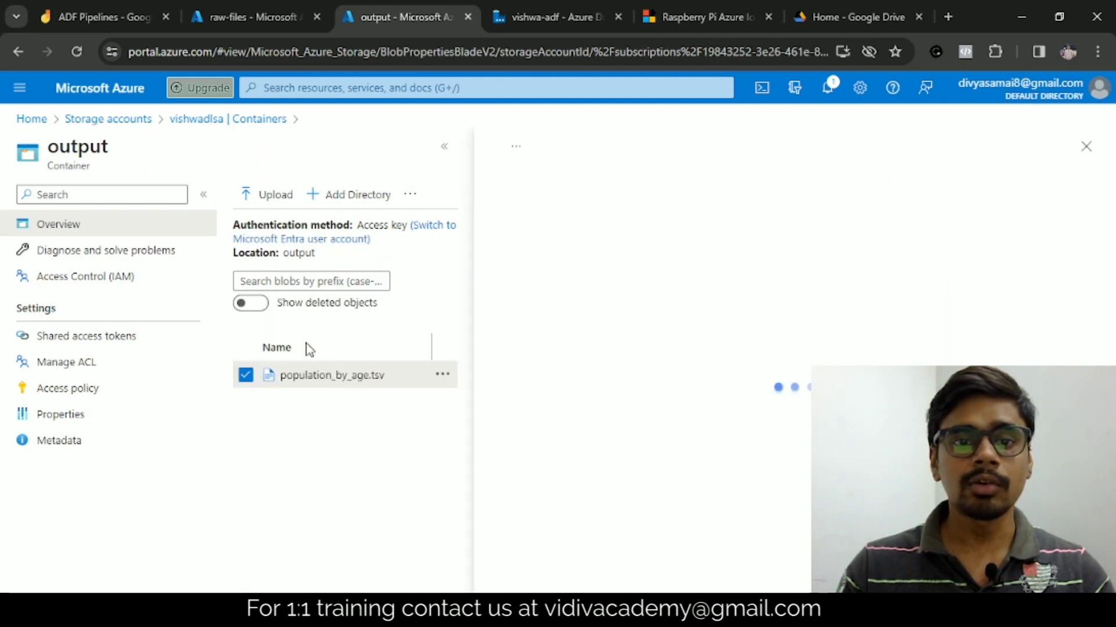
{"action": "left_click", "coordinate": [445, 153]}
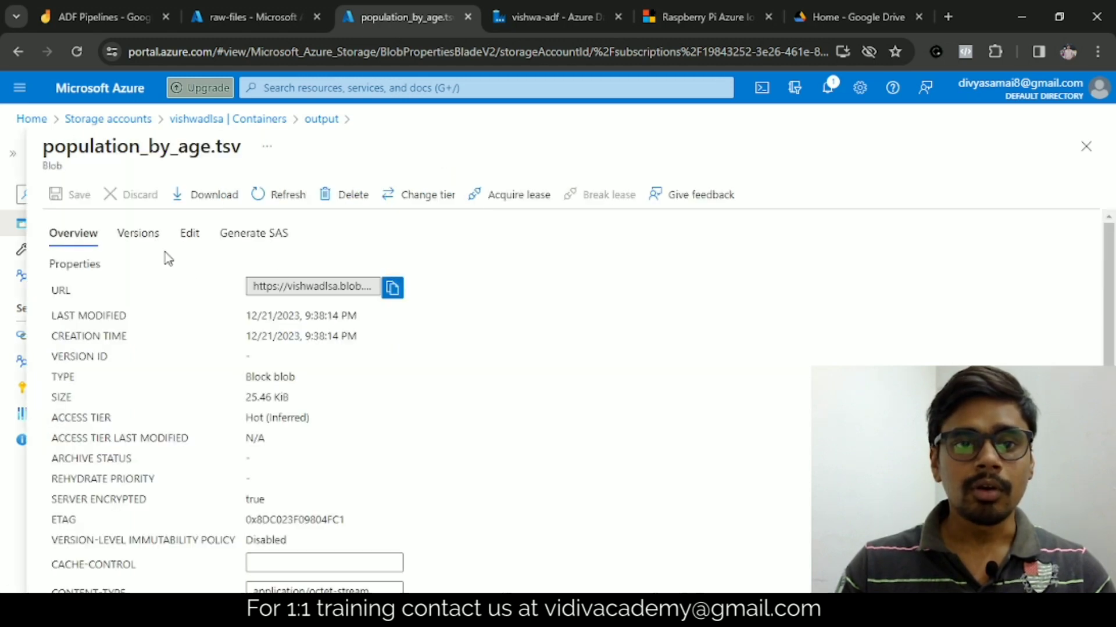
{"action": "left_click", "coordinate": [197, 237]}
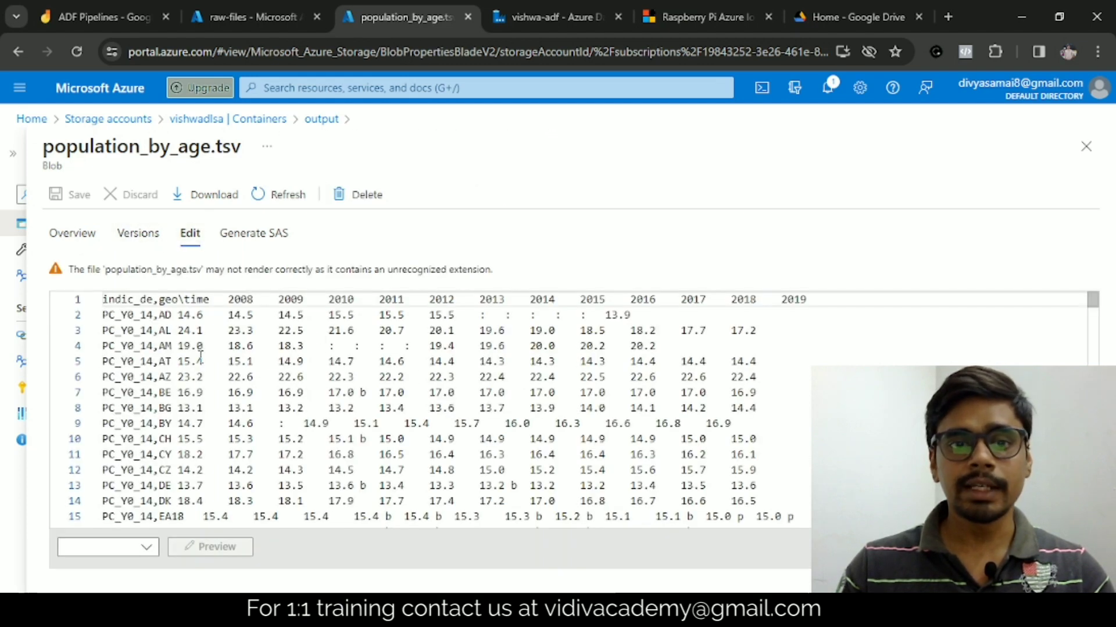
{"action": "left_click_drag", "start_coordinate": [191, 345], "coordinate": [785, 456]}
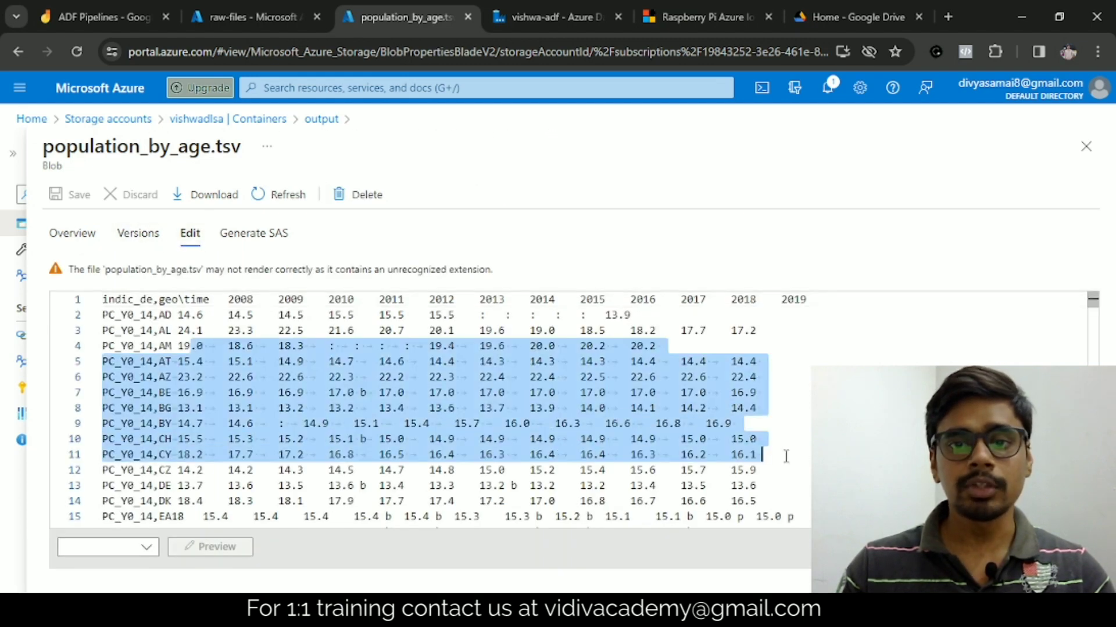
{"action": "left_click", "coordinate": [561, 407]}
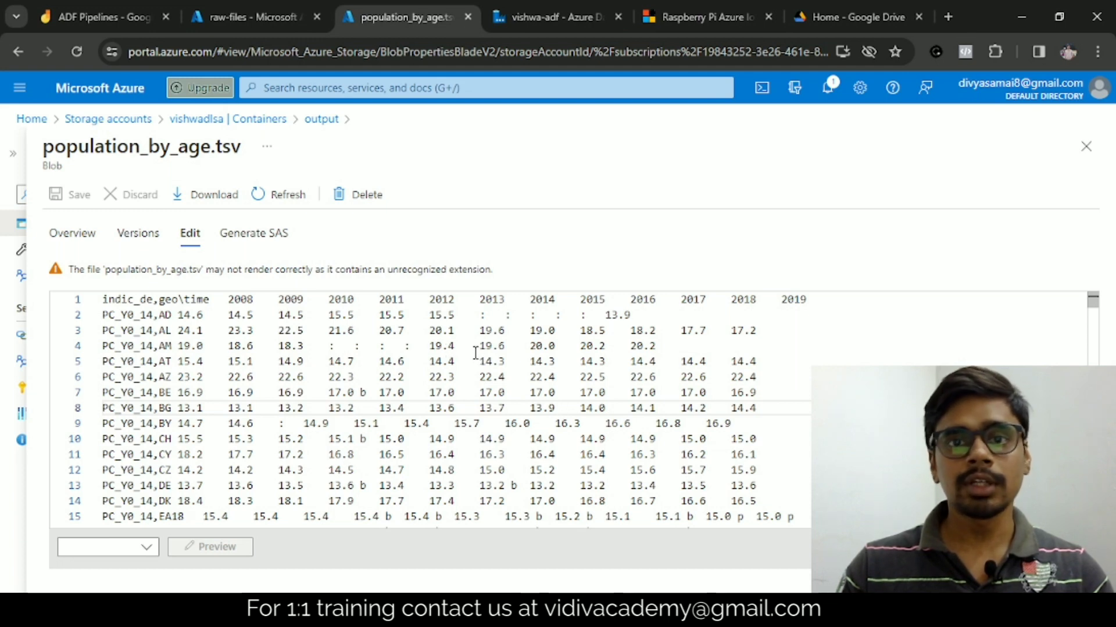
{"action": "left_click", "coordinate": [1085, 146]}
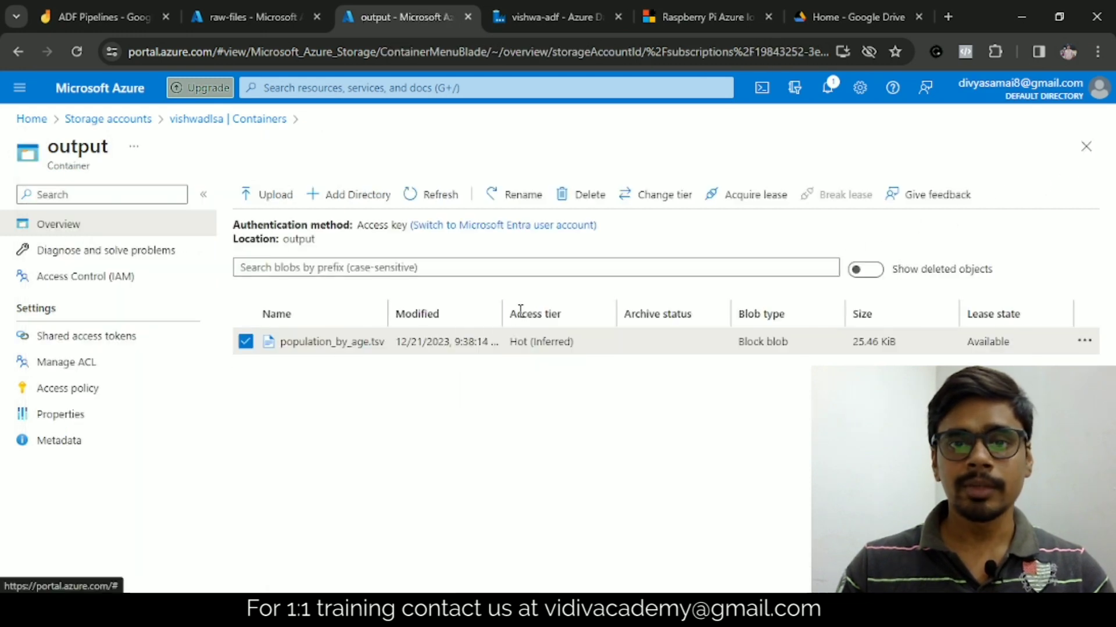